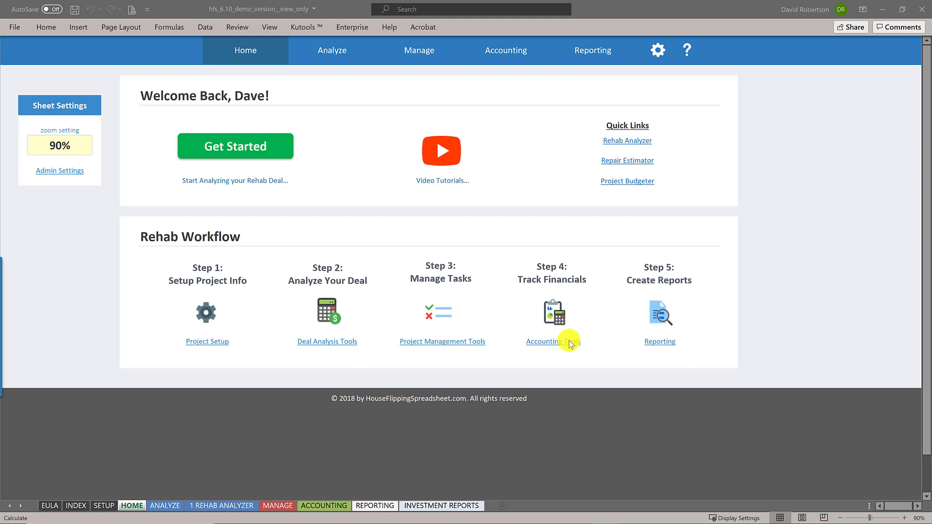
- Review the project setup information and the cover page of the Investment Report, including its company details and logo area
left_click(217, 314)
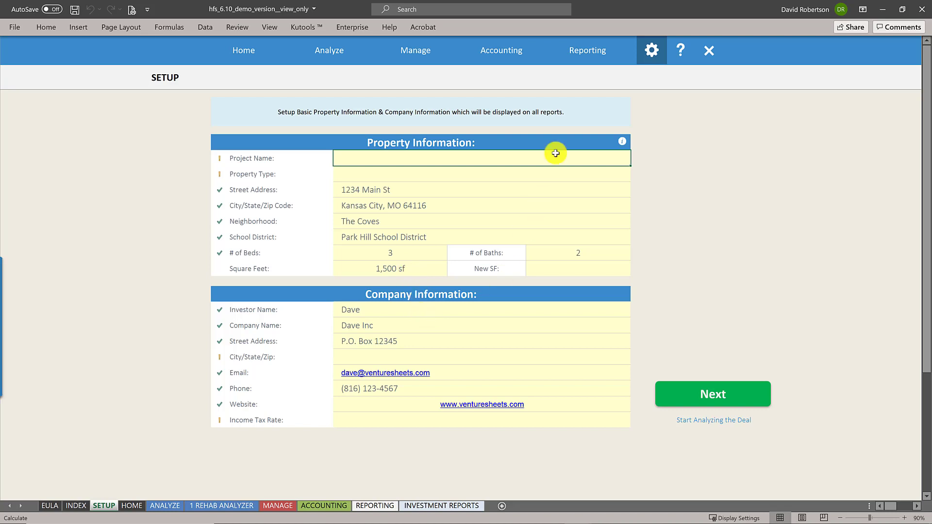
left_click(594, 56)
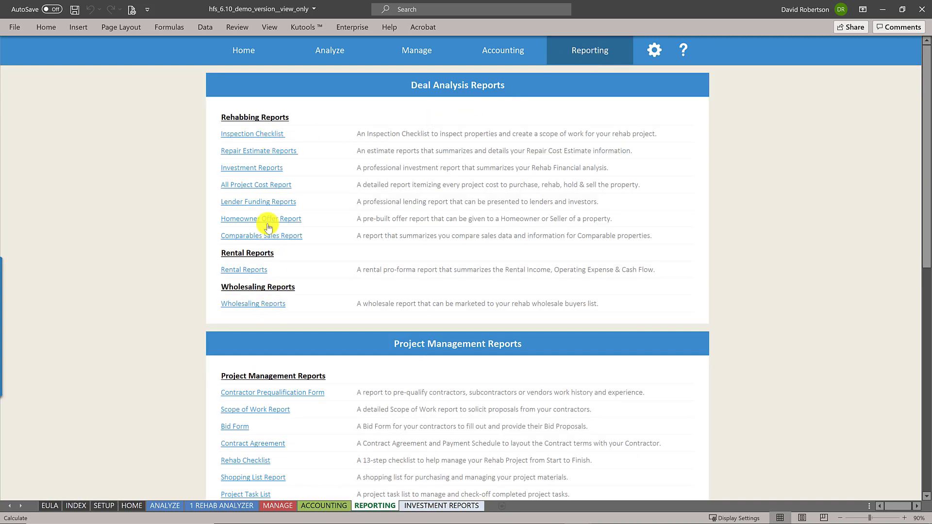
left_click(267, 167)
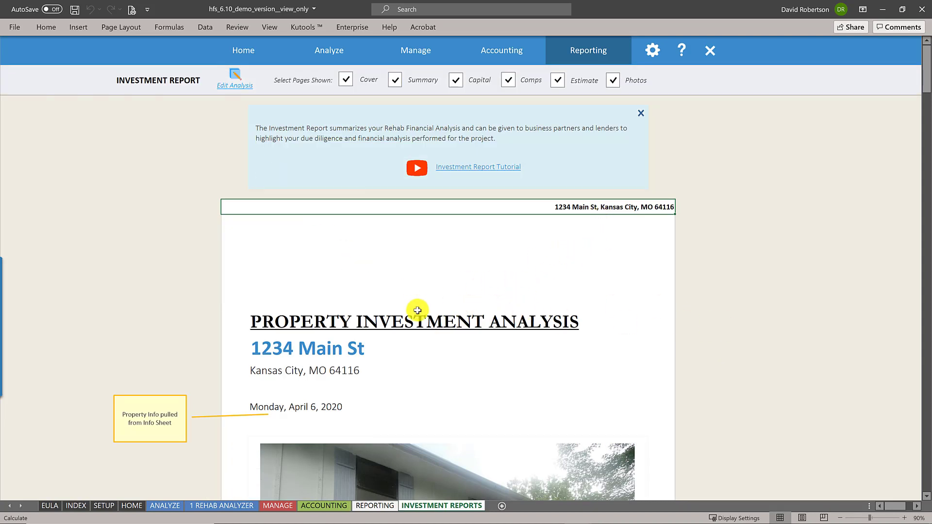
scroll(692, 304, "down", 8)
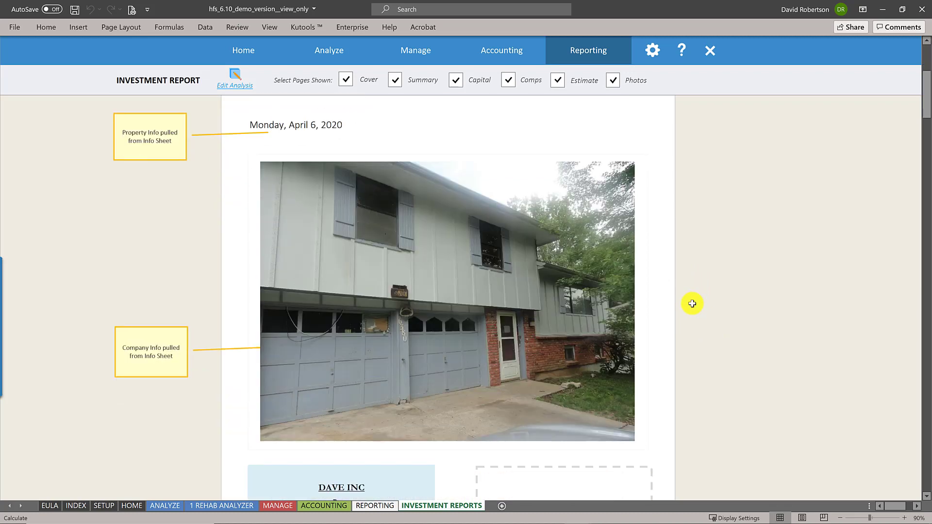
scroll(515, 427, "down", 2)
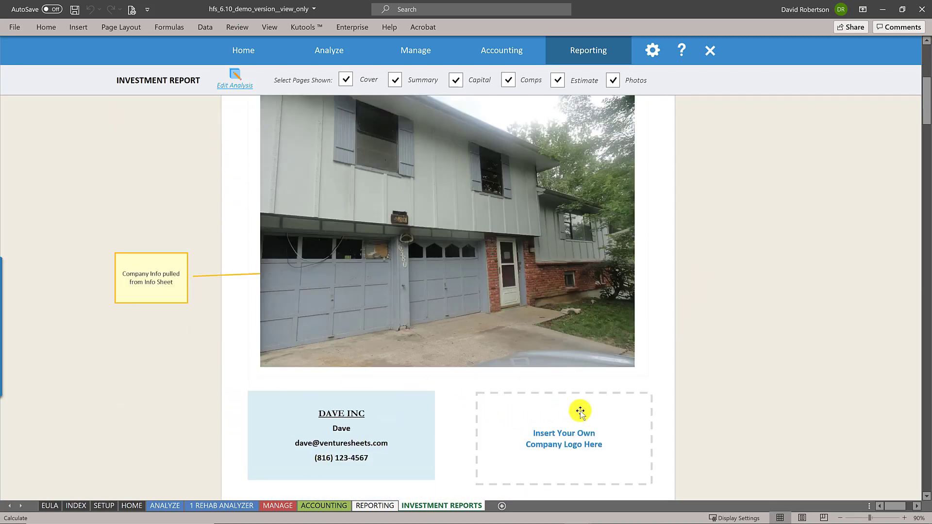
scroll(272, 388, "up", 2)
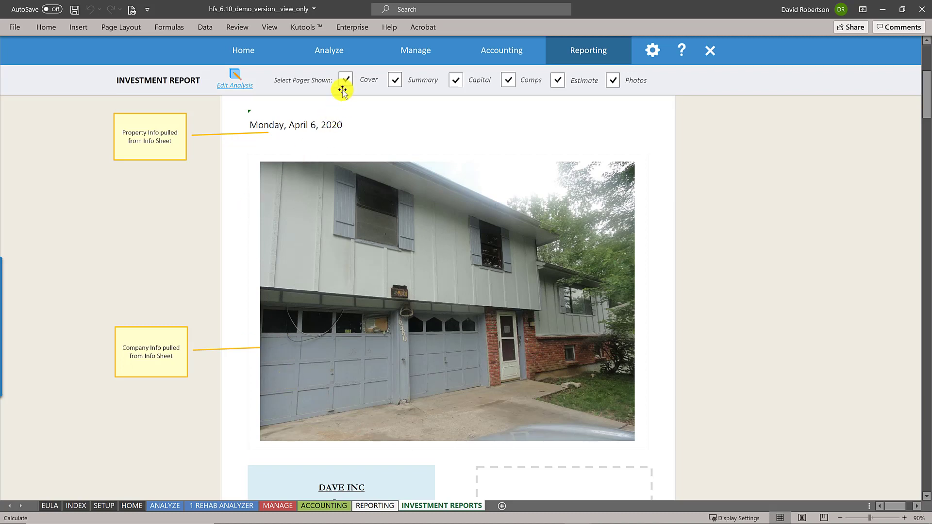
- Open the Rehab Analyzer and examine the maximum purchase price and the after repair value
left_click(345, 58)
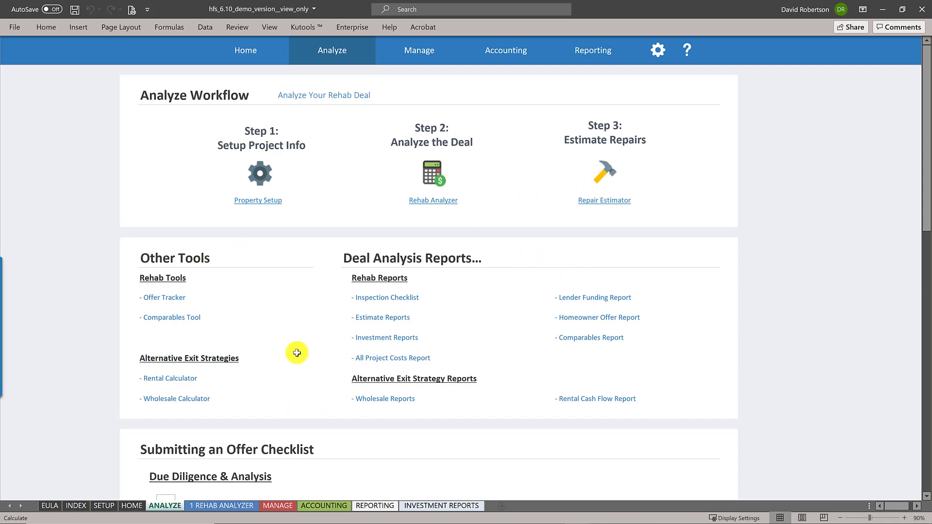
left_click(429, 182)
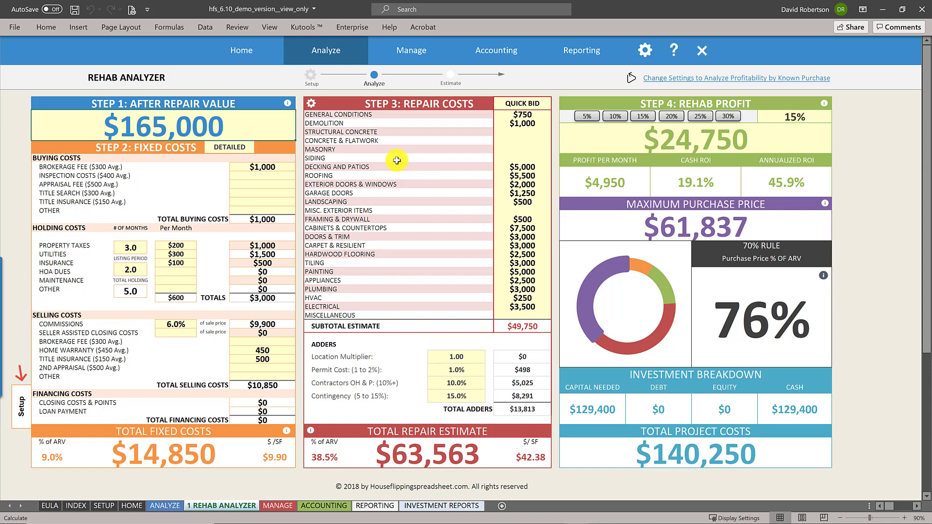
left_click(624, 216)
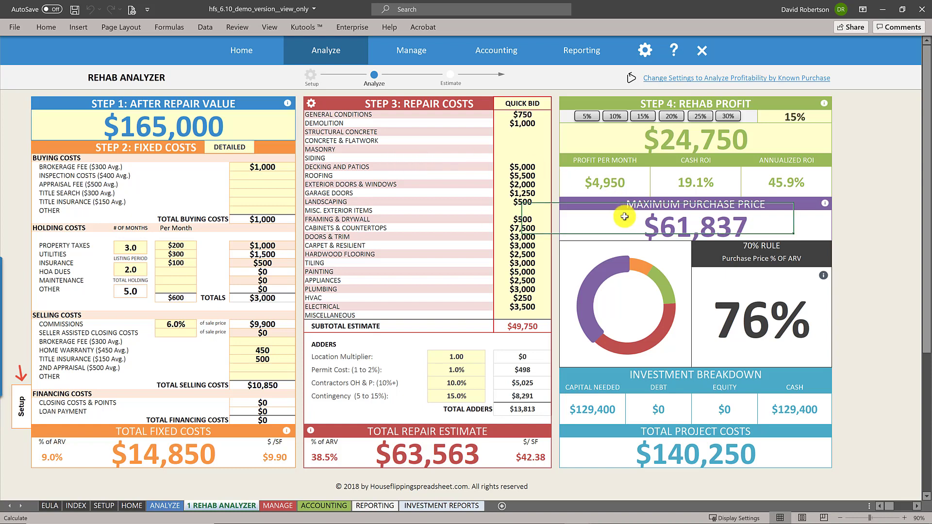
left_click(223, 123)
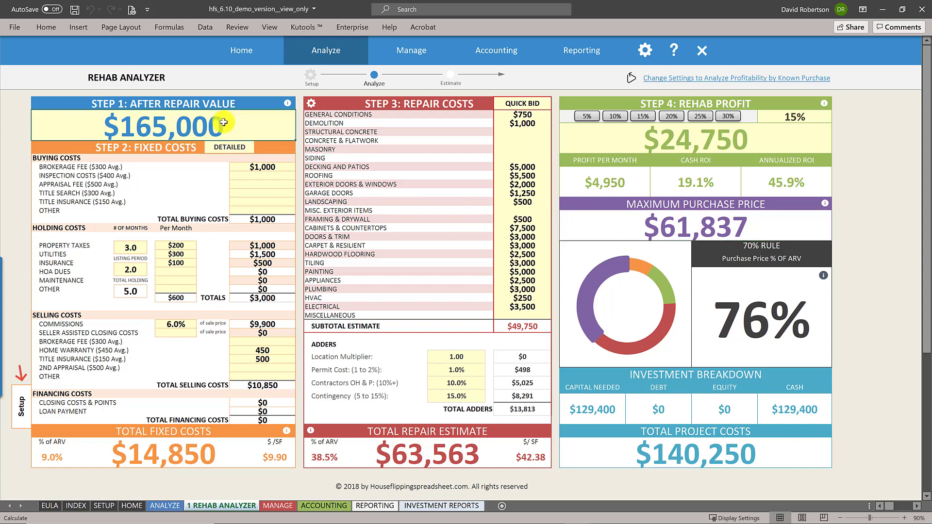
- Examine the buying, holding, selling and financing cost totals, plus the number of months and listing period in the fixed costs
left_click(266, 225)
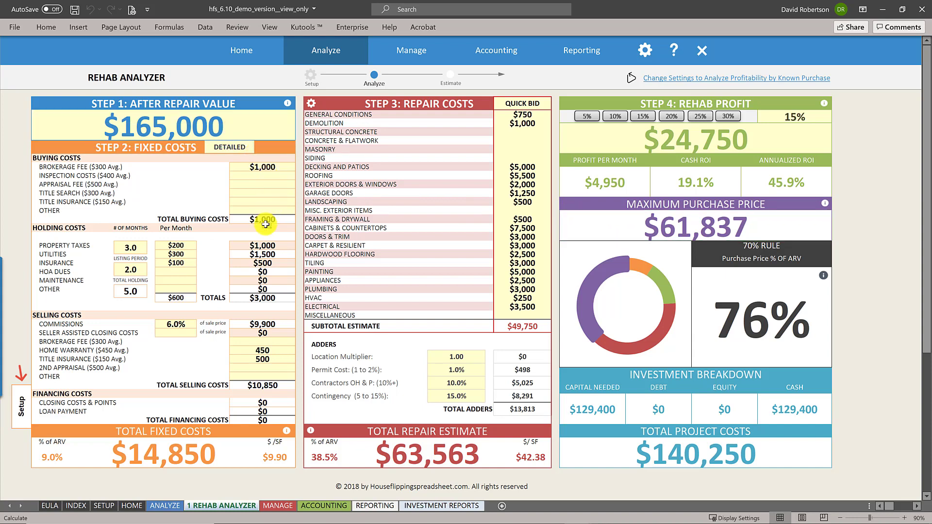
left_click(264, 297)
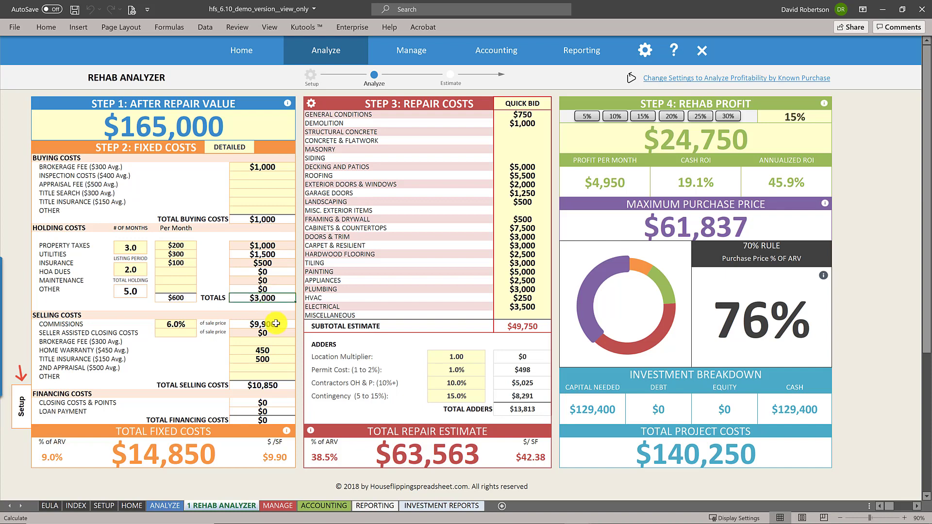
left_click(261, 385)
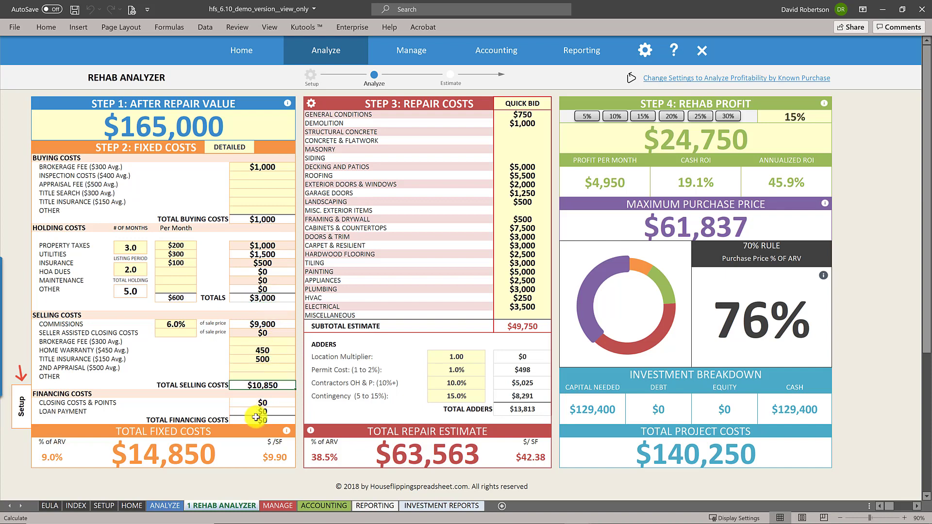
left_click(256, 420)
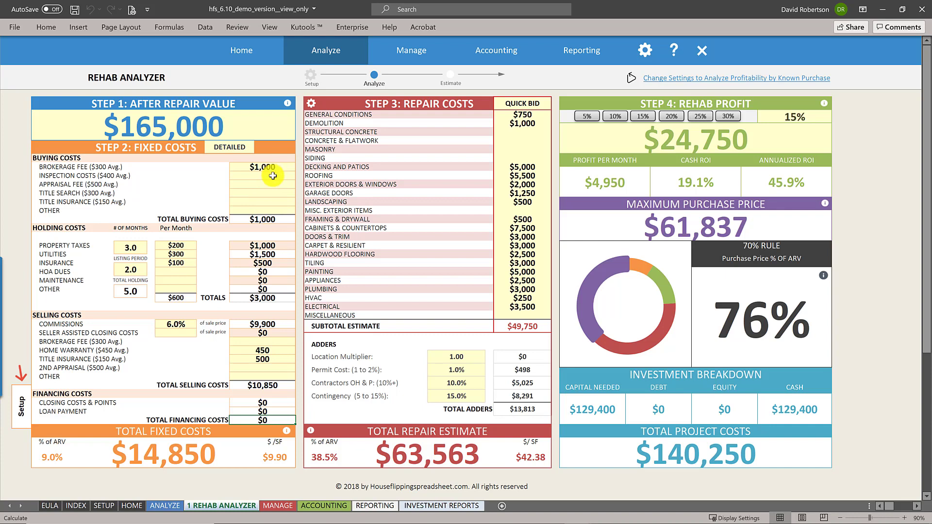
left_click(130, 249)
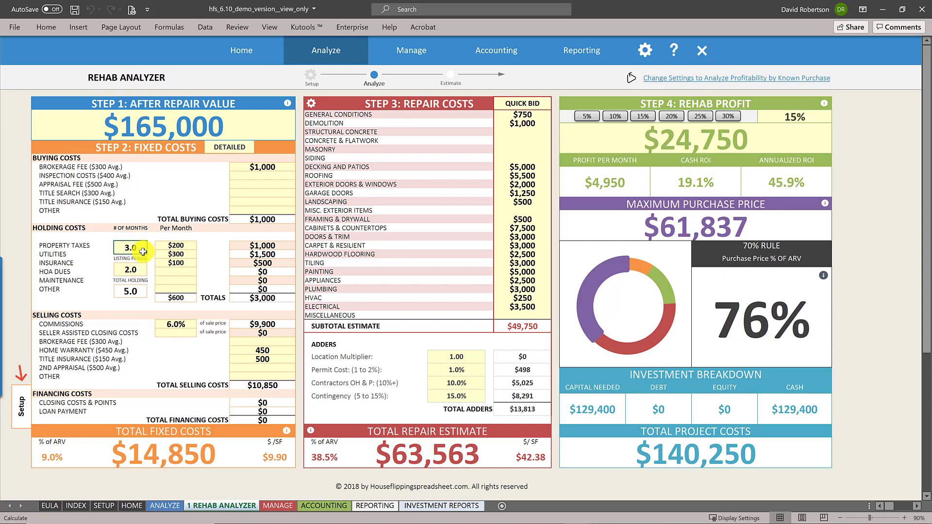
left_click(141, 269)
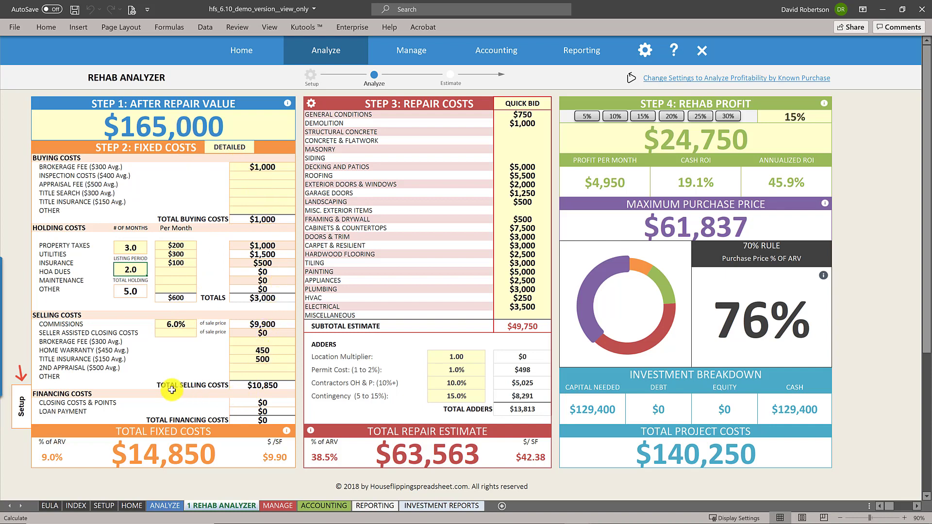
- View the funding strategy options in the rehab financing setup and return to the Rehab Analyzer
left_click(352, 357)
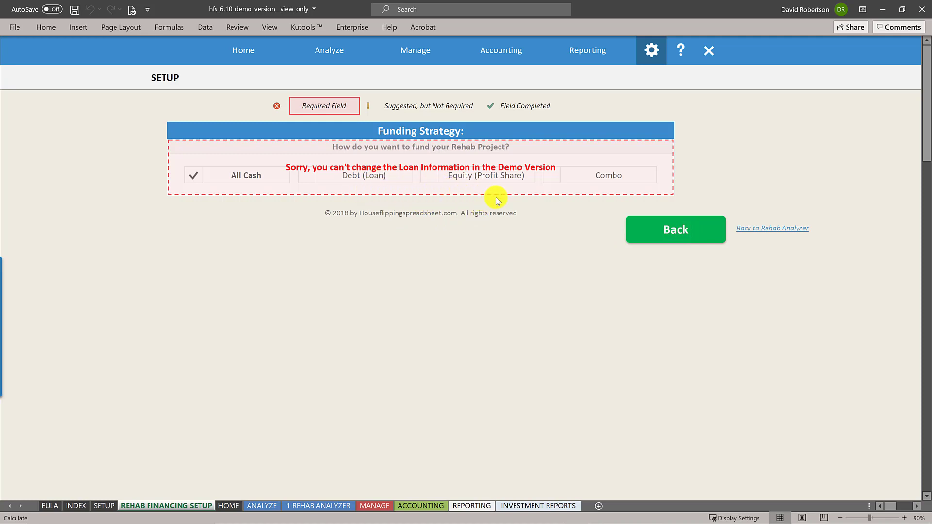
left_click(666, 230)
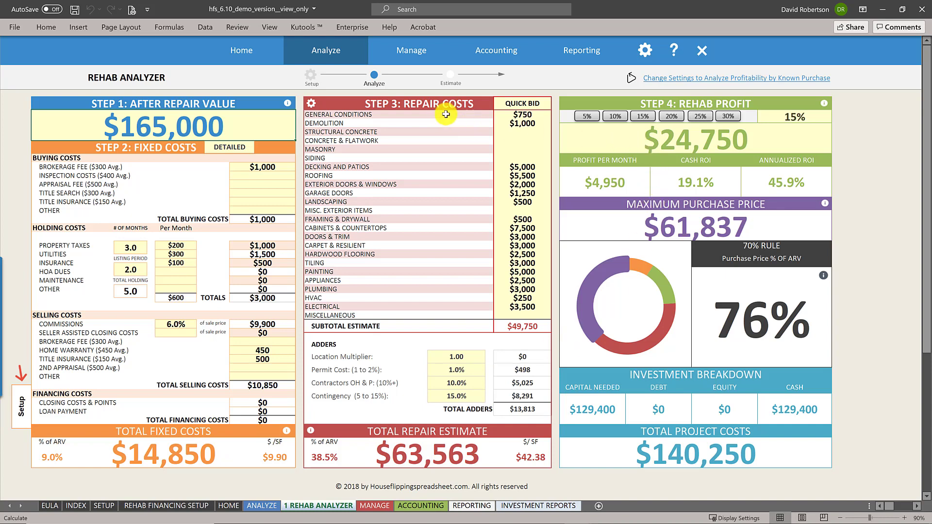
- Review the available estimating methods for the repair costs, keeping Quick Bid selected
left_click(478, 102)
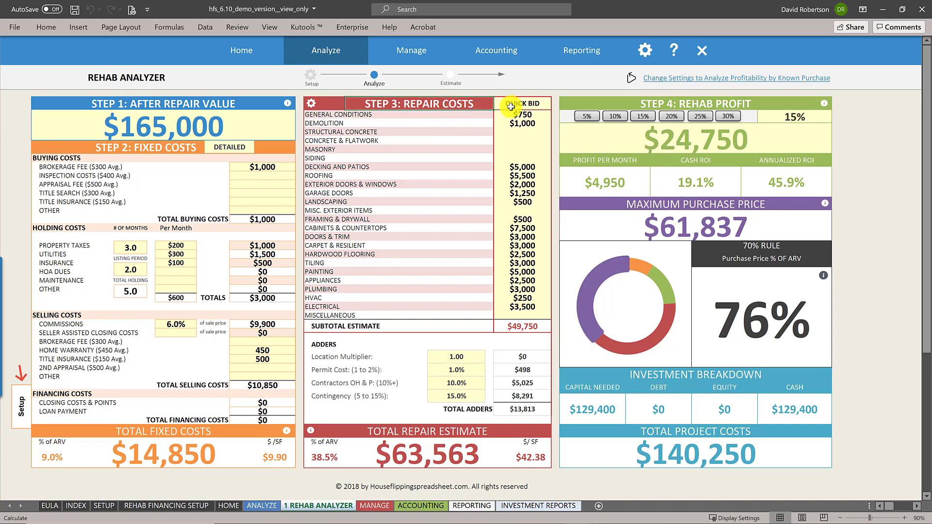
left_click(541, 100)
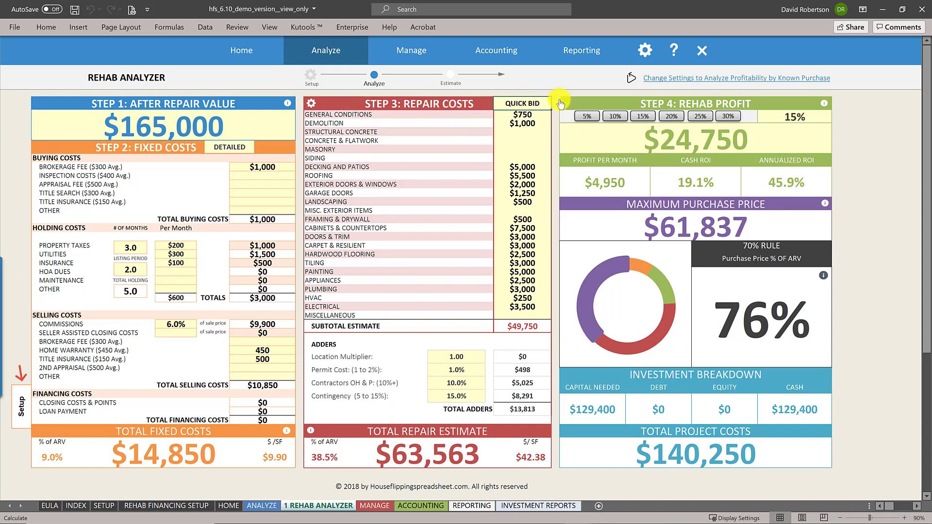
left_click(558, 100)
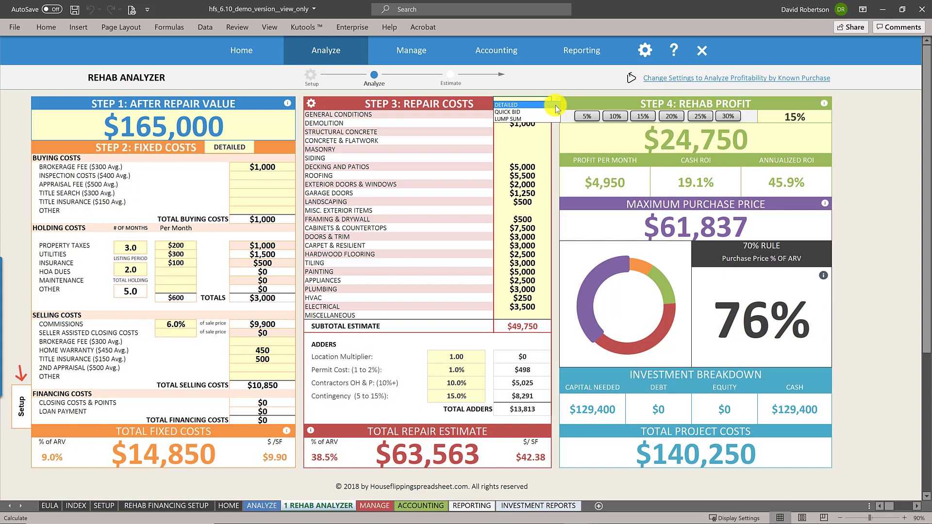
left_click(553, 111)
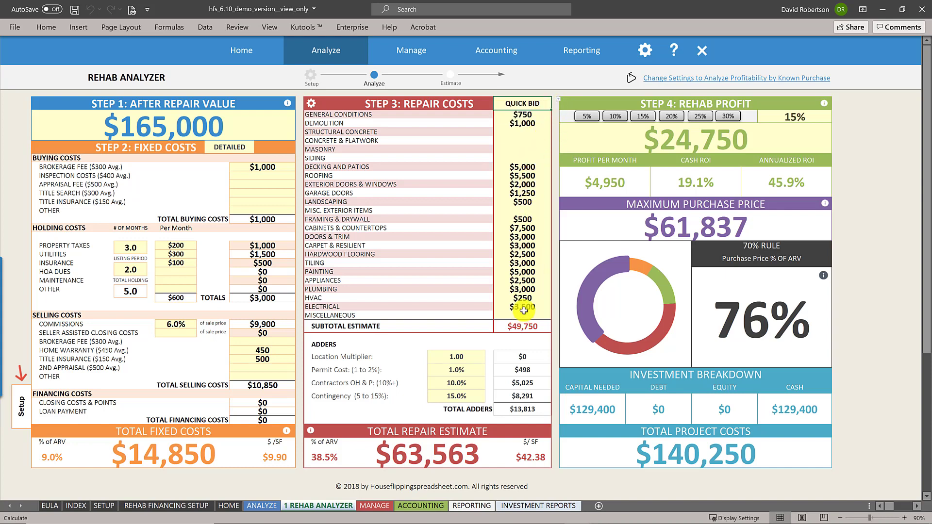
left_click(557, 100)
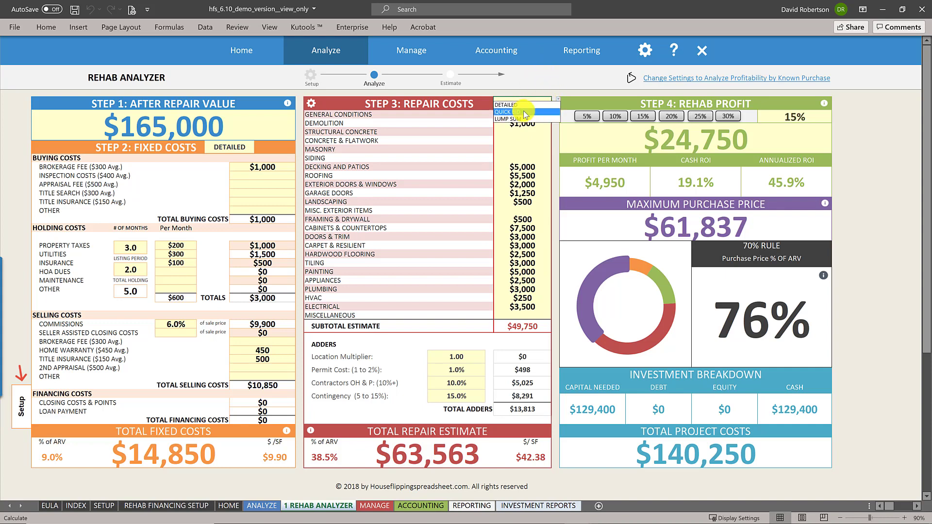
left_click(526, 165)
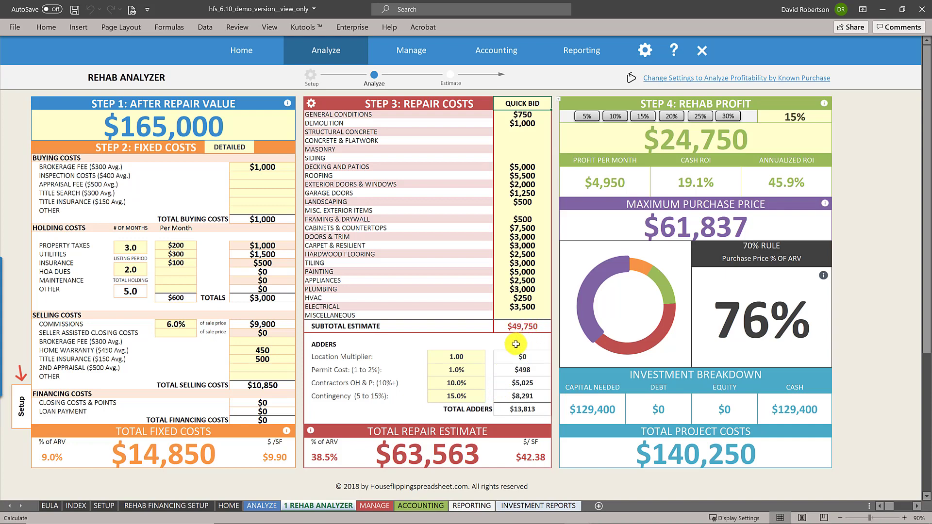
- Examine the contractor's overhead and profit and contingency adders, and the rehab profit with its target percentage
left_click(475, 386)
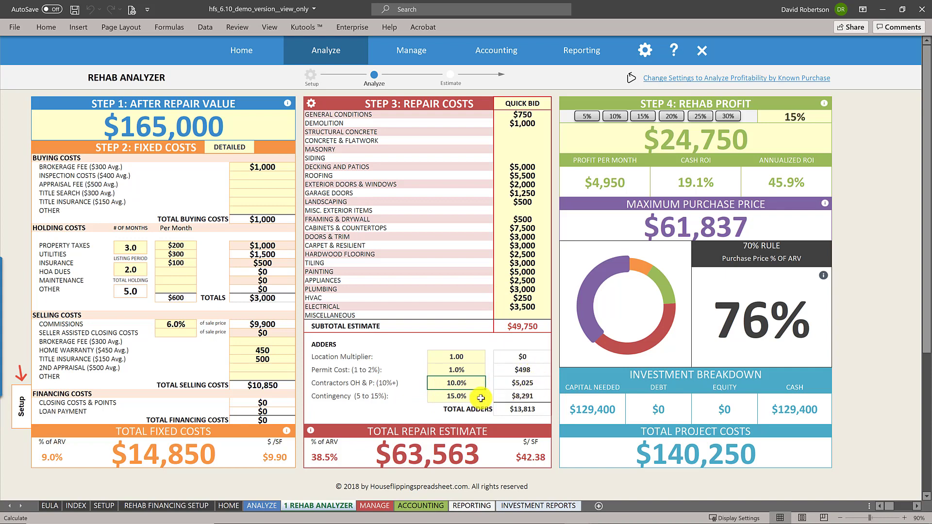
left_click(442, 396)
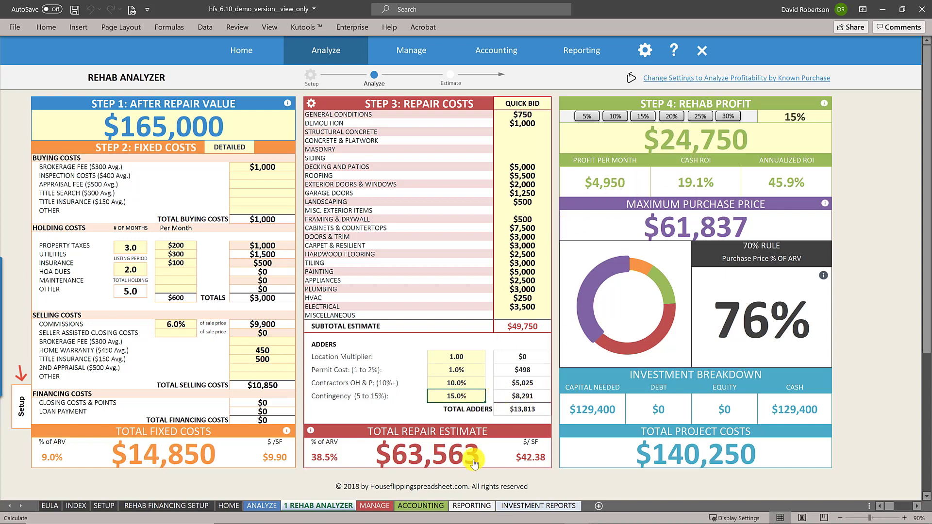
left_click(736, 147)
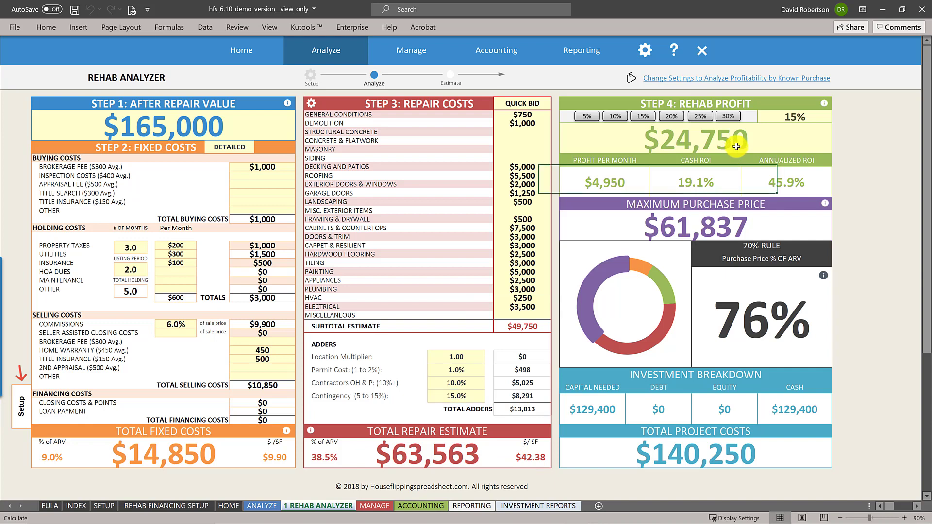
left_click(787, 118)
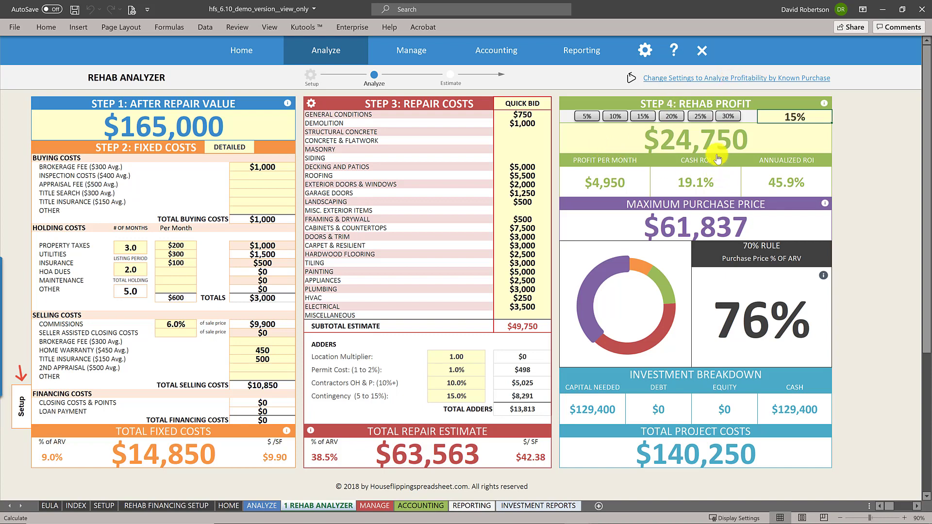
- Switch the analyzer to profitability by known purchase price and set the purchase price to 50000
left_click(718, 78)
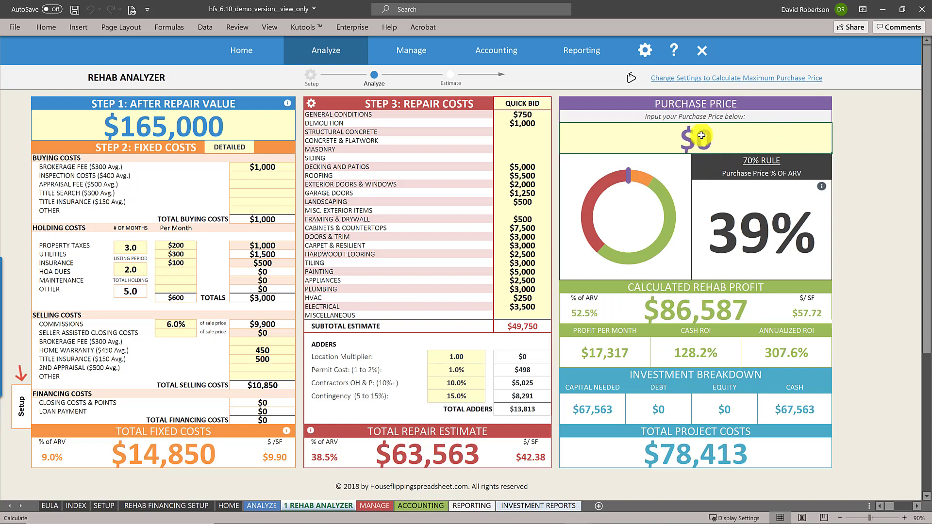
type("0")
key("BackSpace")
type("50000")
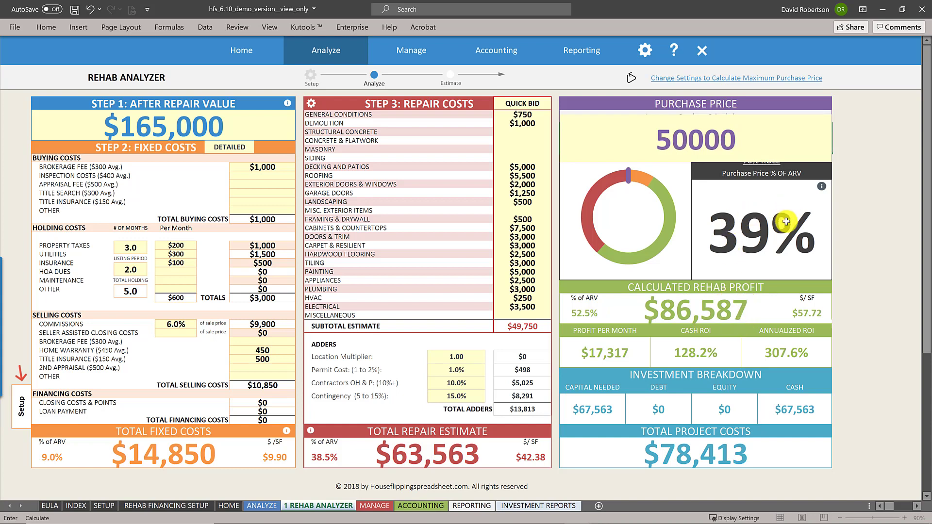
key("Return")
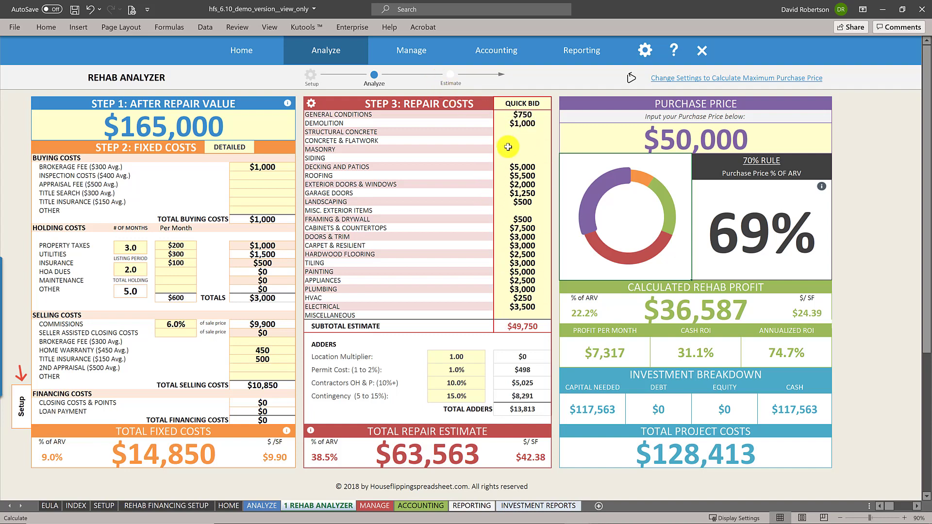
- Open the Repair Estimator and examine the Demolition section, including the quantity for demolition work per hour
left_click(358, 48)
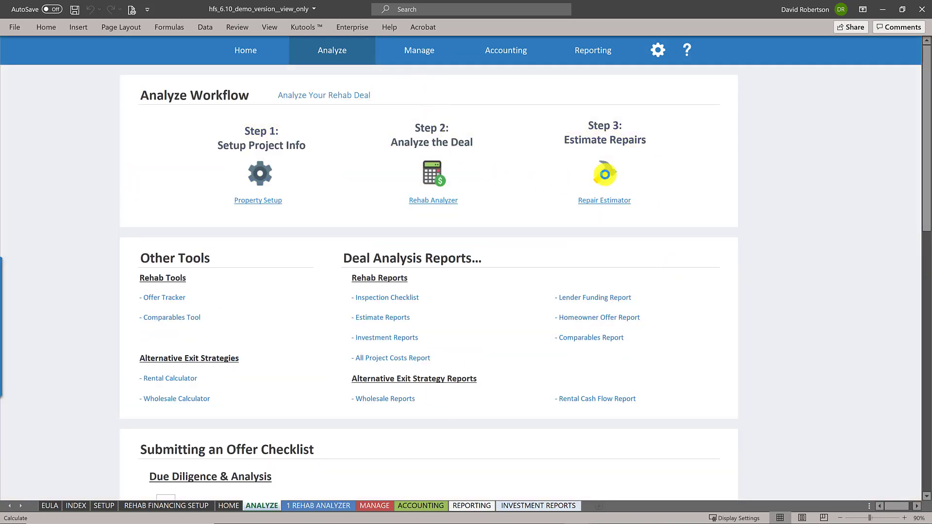
left_click(604, 174)
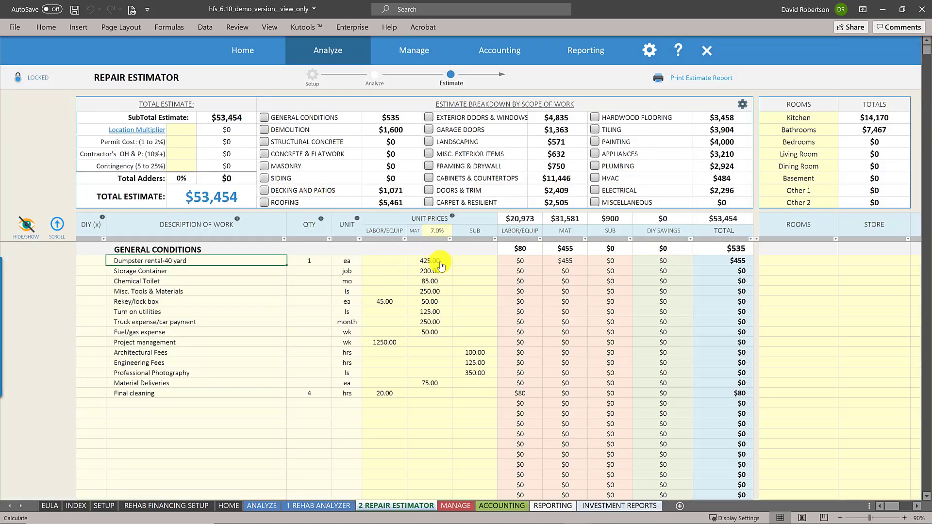
left_click(279, 252)
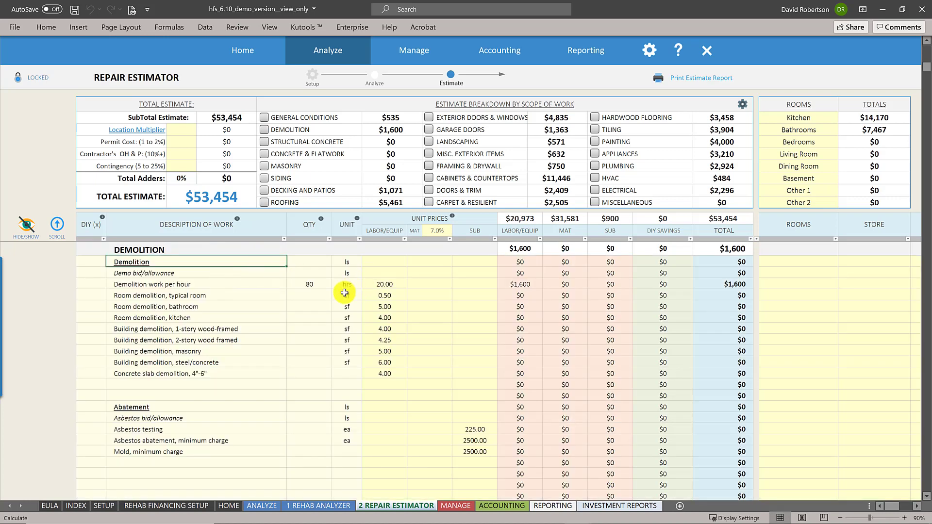
left_click(313, 285)
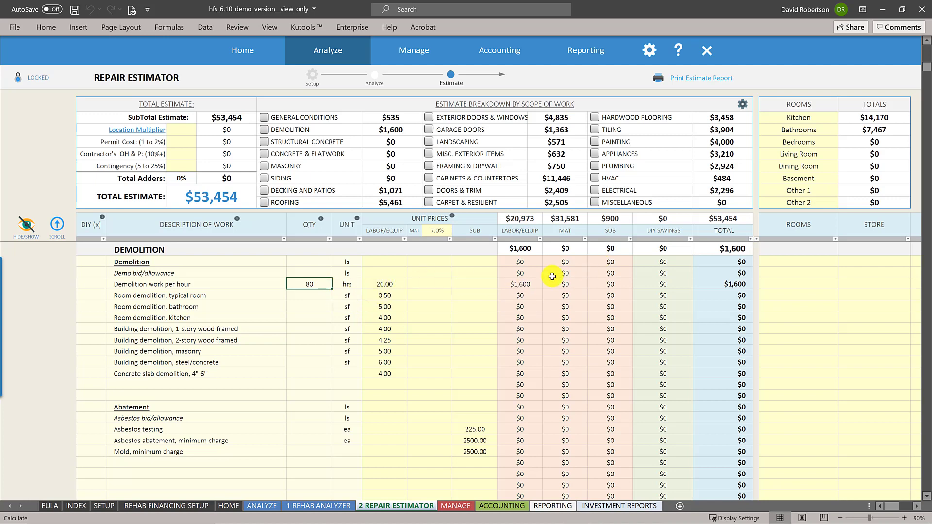
- In the Roofing section, set the architectural roof replacement's material unit price to 125 and its labor/equipment unit price to 175
left_click(301, 251)
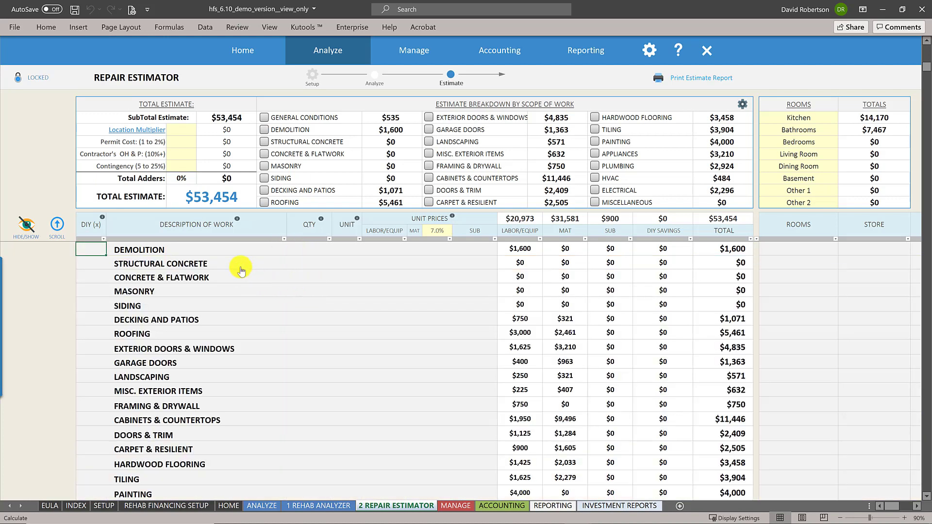
left_click(224, 333)
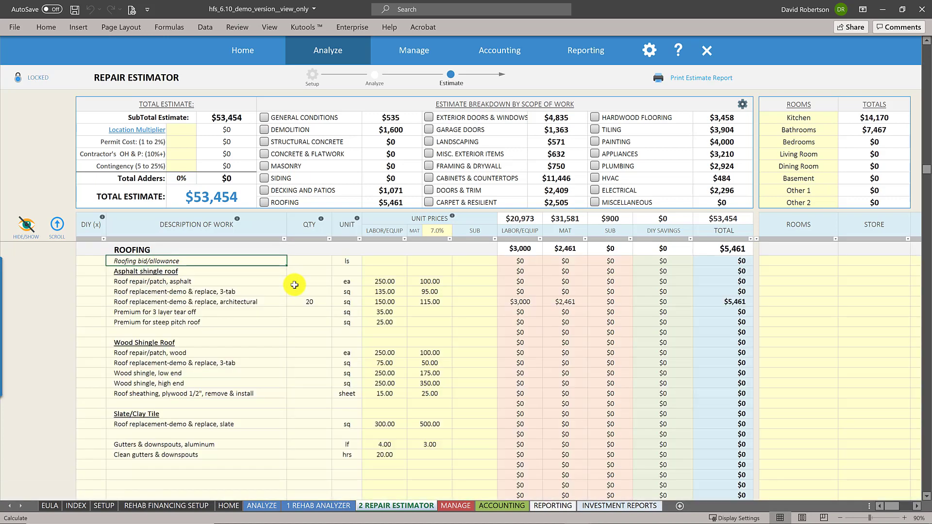
left_click(319, 304)
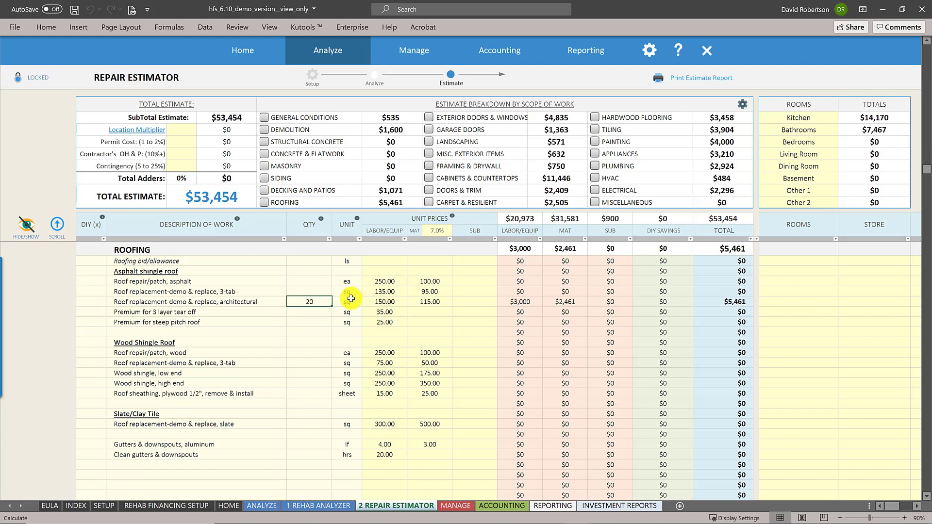
left_click(384, 302)
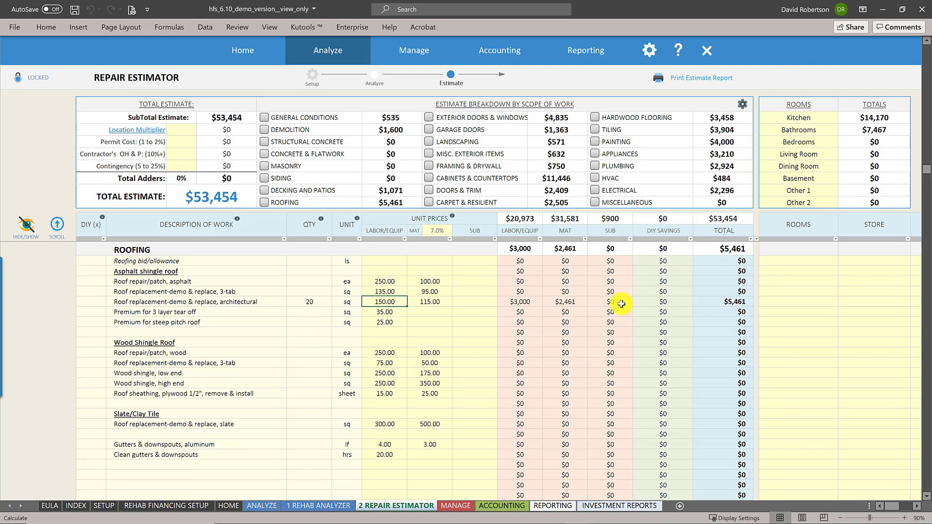
left_click(416, 302)
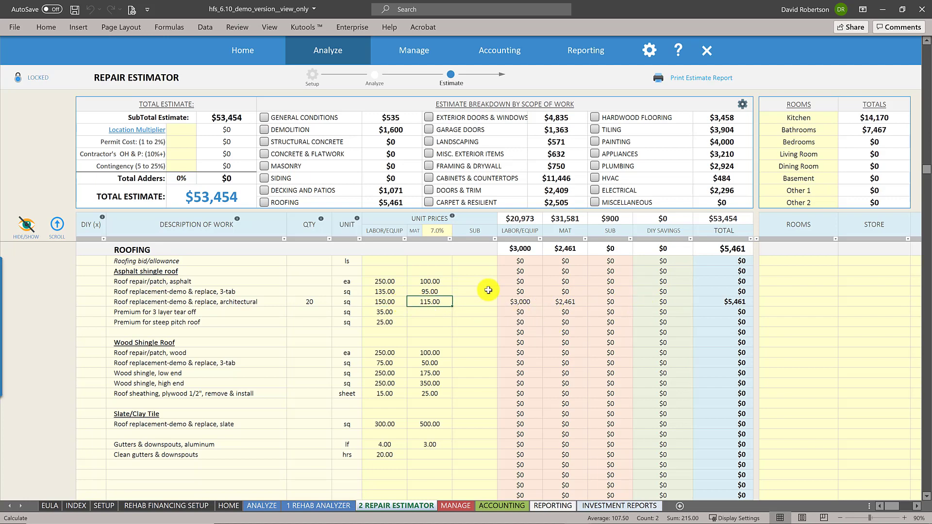
type("125")
key("Return")
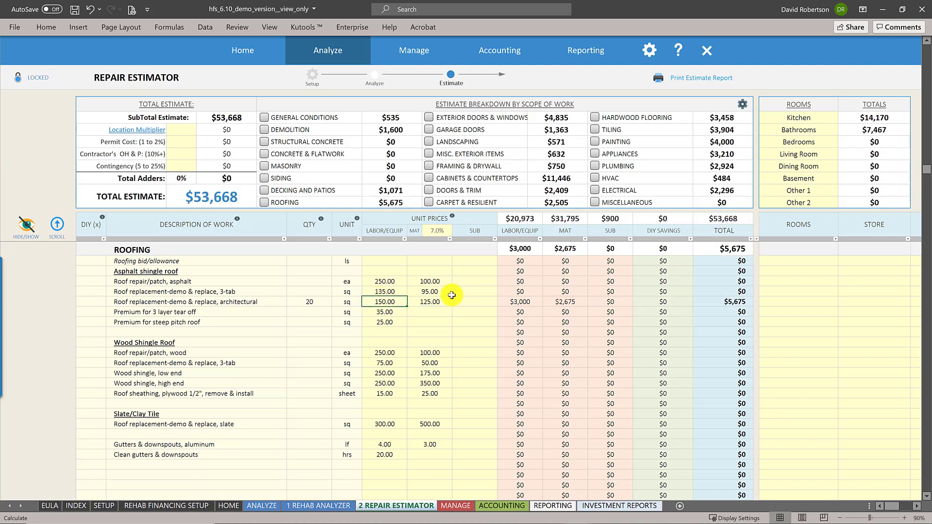
type("175")
key("Return")
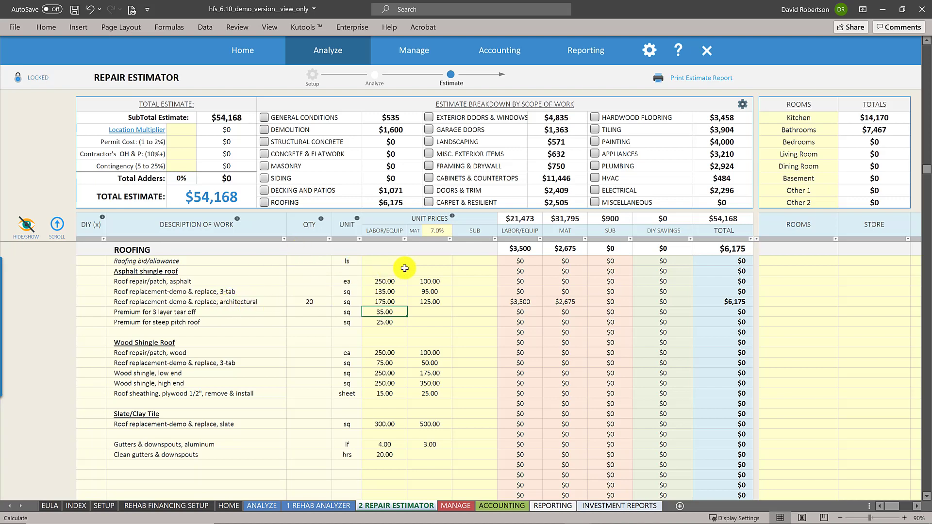
- Collapse the Roofing section, expand Cabinets & Countertops and examine the Kitchen Base Cabinetry quantity
left_click(324, 250)
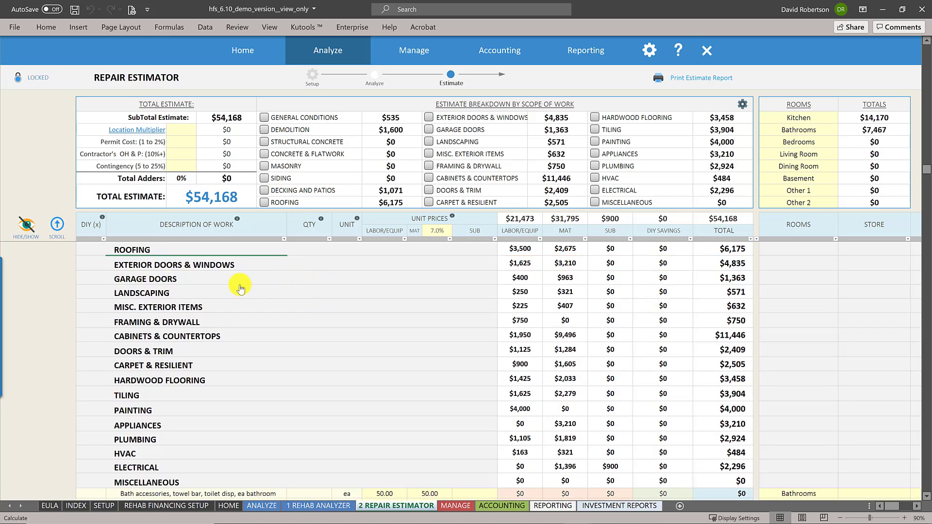
left_click(214, 337)
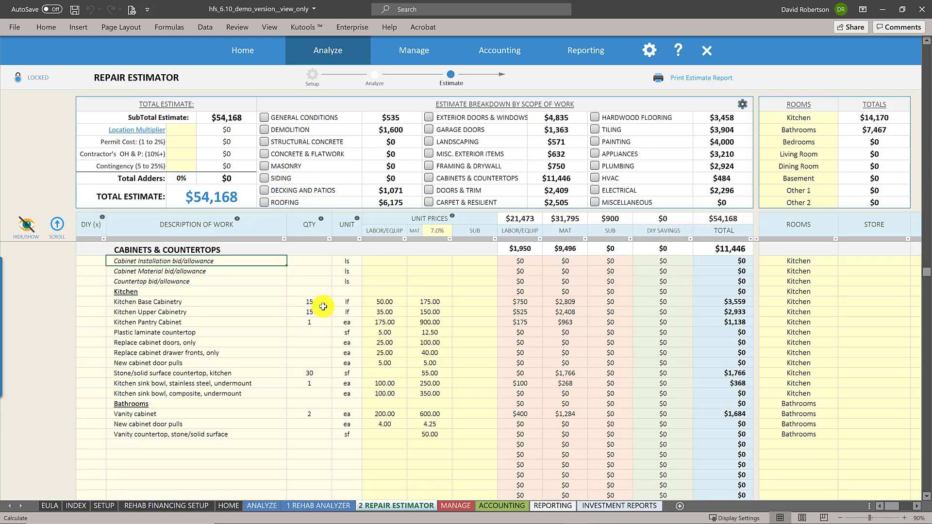
left_click(321, 304)
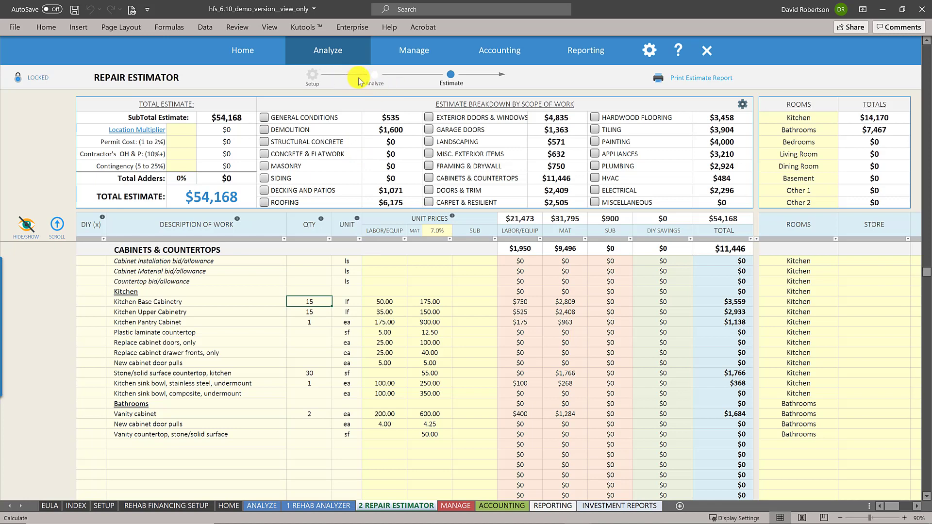
- Return to the Rehab Analyzer and switch the repair costs estimating method to Detailed
left_click(376, 81)
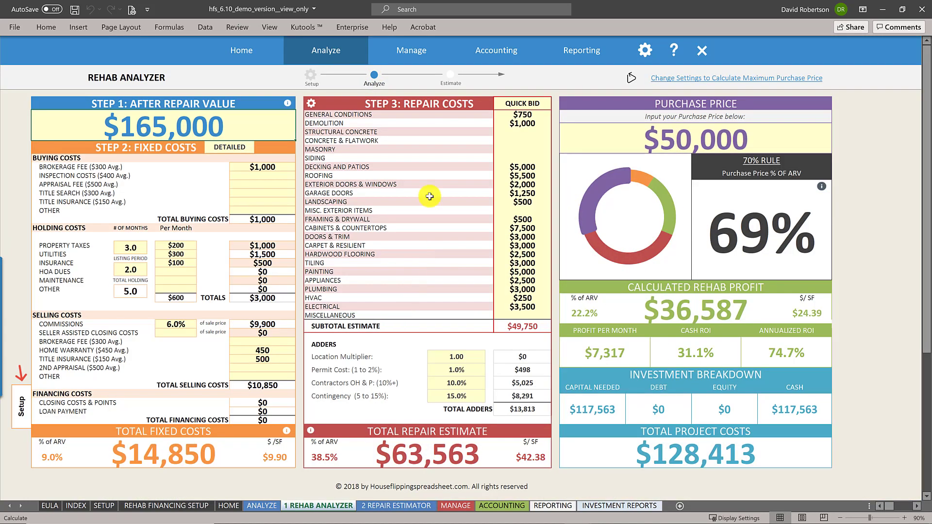
left_click(549, 103)
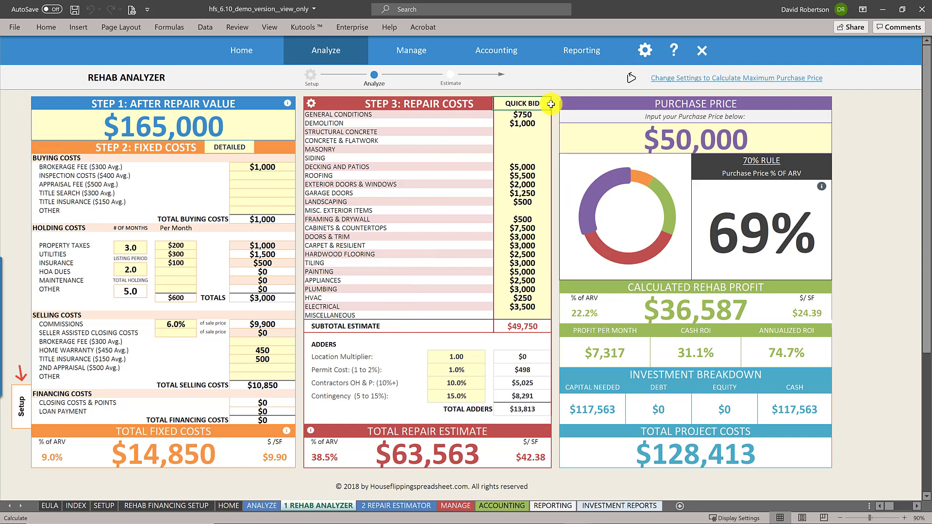
left_click(557, 102)
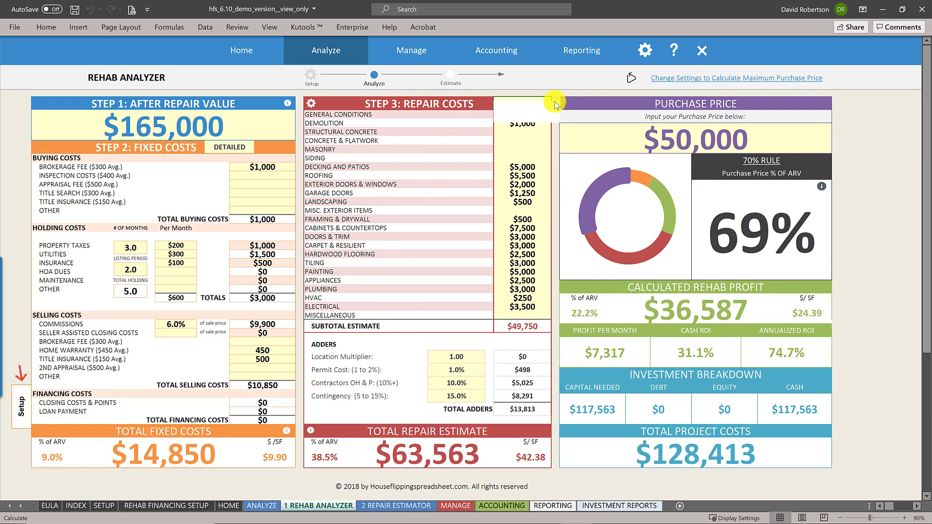
left_click(530, 111)
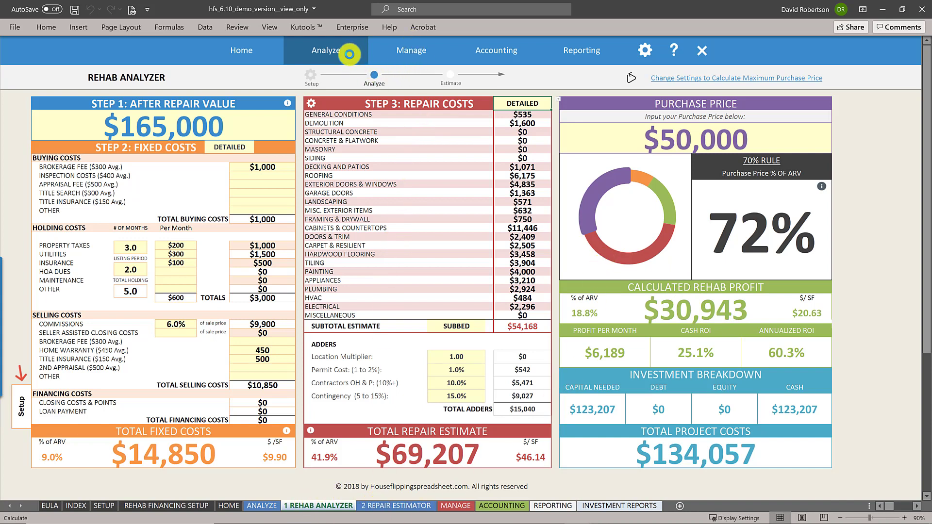
- Open the Estimate Reports from the deal analysis reports and review the estimate summary, adders and detailed estimate by scope of work
left_click(369, 73)
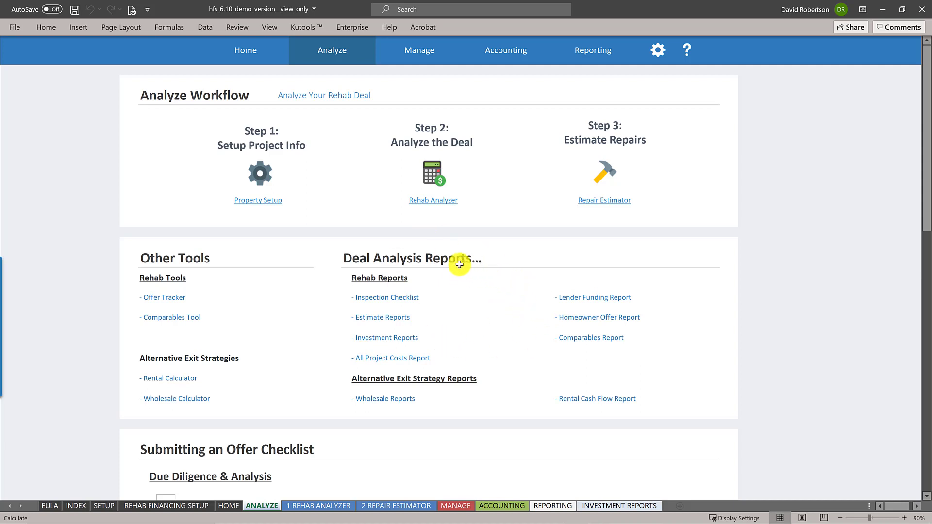
left_click(403, 318)
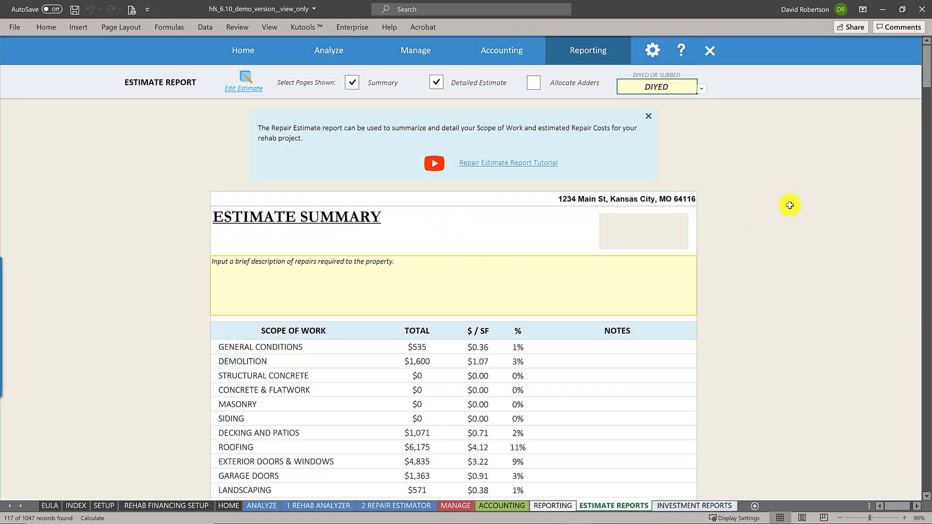
left_click_drag(928, 77, 927, 98)
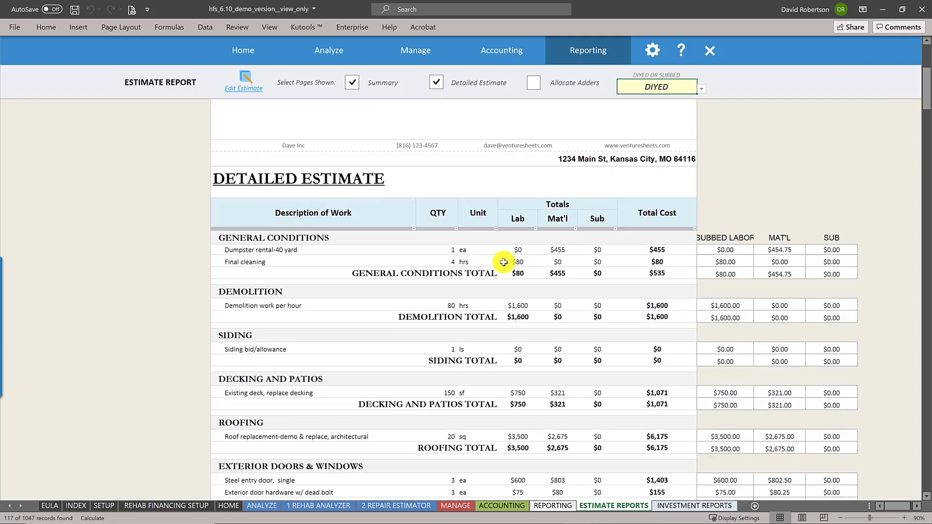
scroll(503, 229, "up", 10)
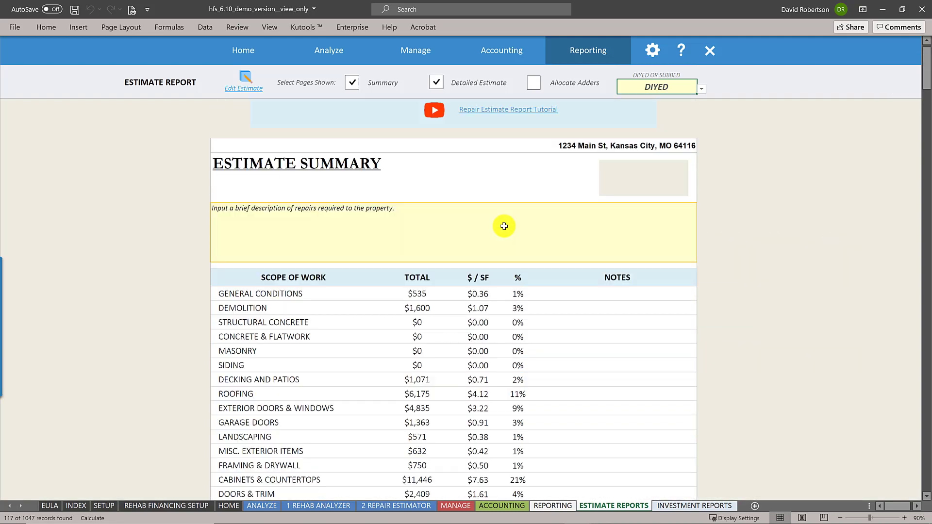
scroll(460, 282, "up", 1)
scroll(456, 319, "down", 6)
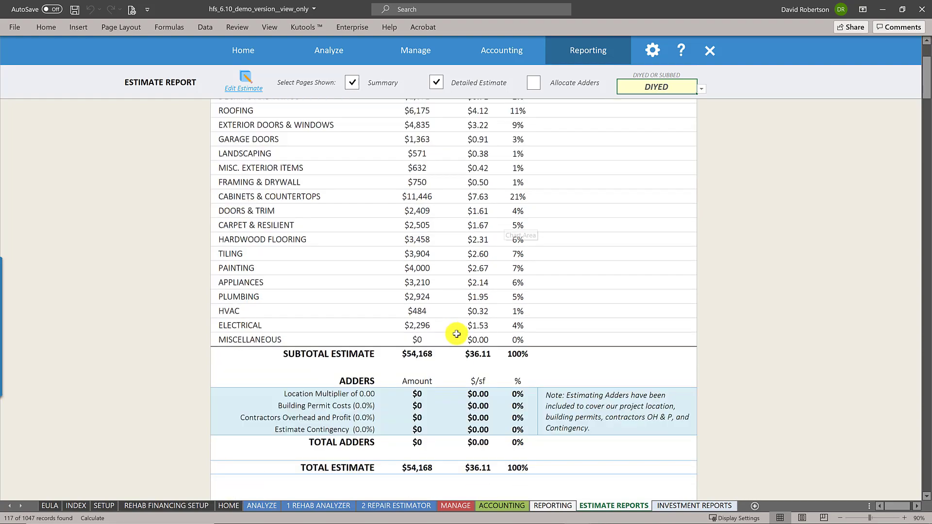
scroll(456, 334, "down", 15)
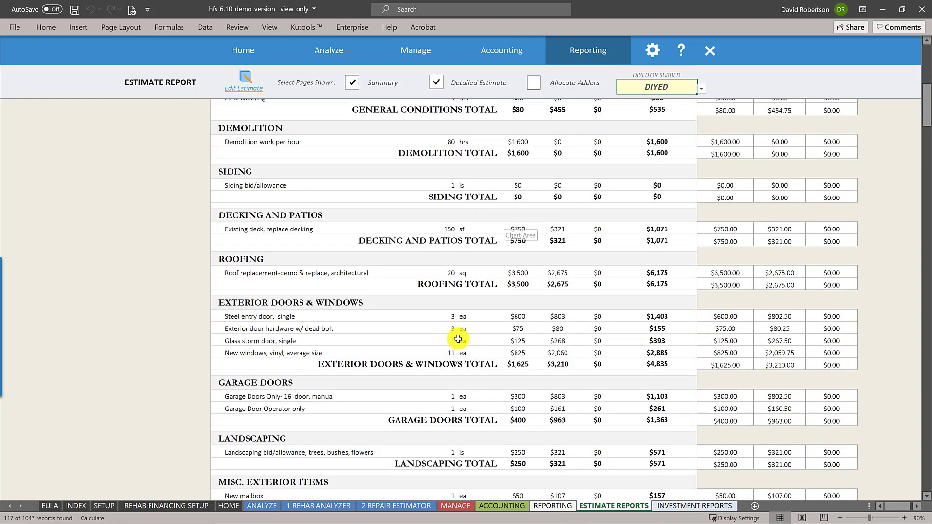
scroll(457, 339, "down", 1)
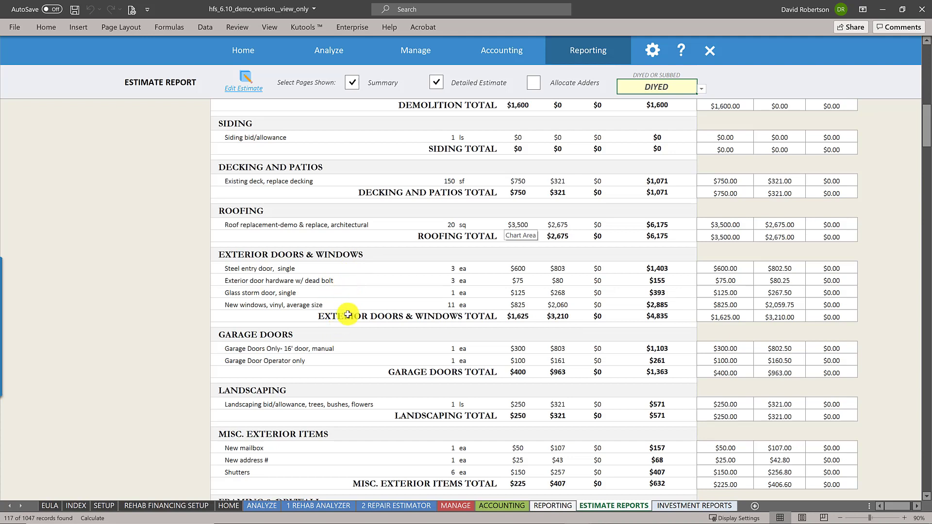
scroll(513, 164, "up", 1)
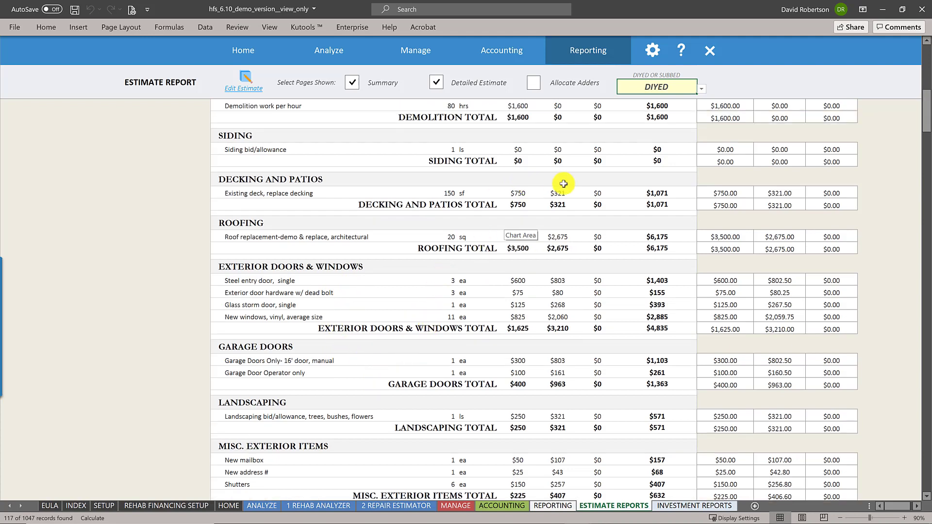
scroll(547, 215, "up", 15)
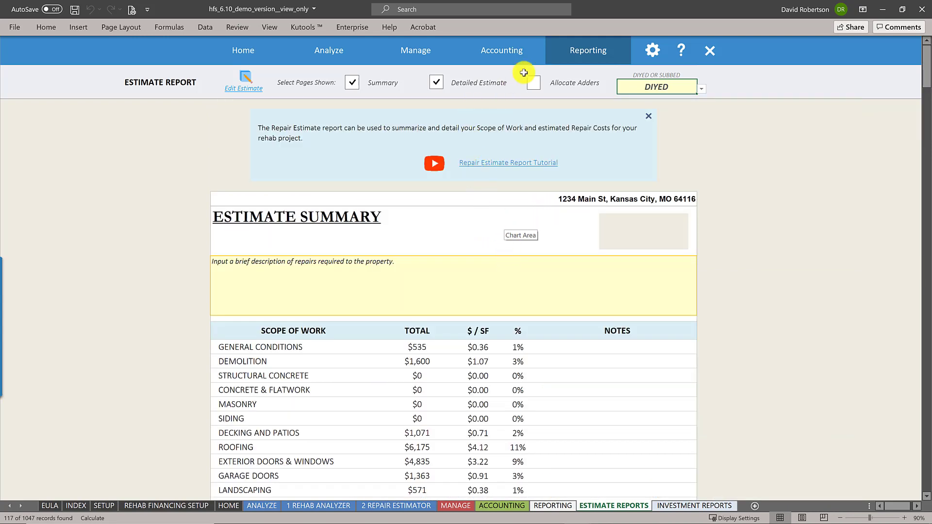
- Open the Investment Reports from the deal analysis reports and review the project financial overview, including costs, financial breakdown and returns
left_click(348, 52)
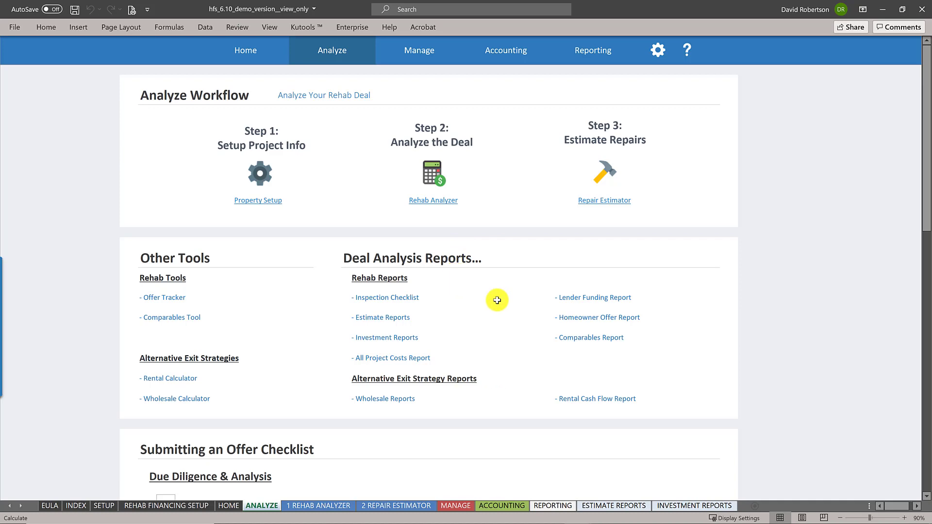
left_click(402, 340)
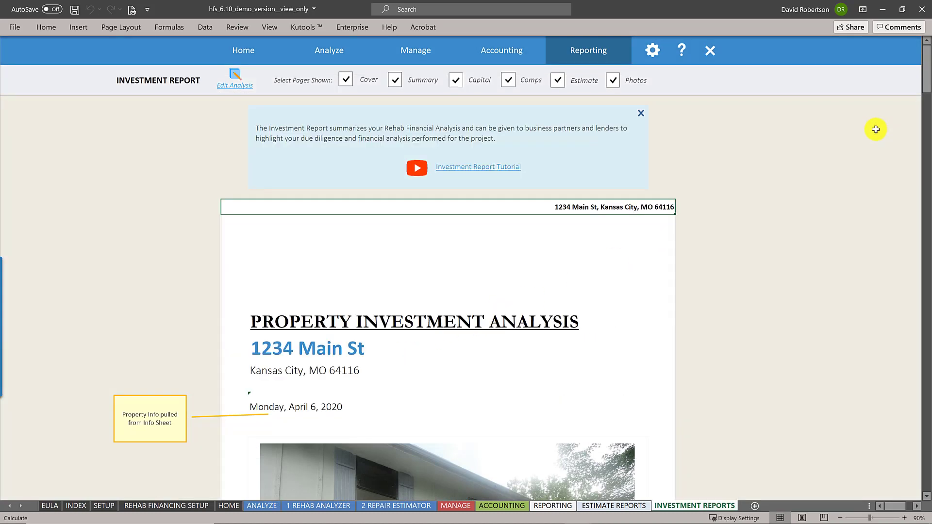
left_click_drag(923, 80, 904, 154)
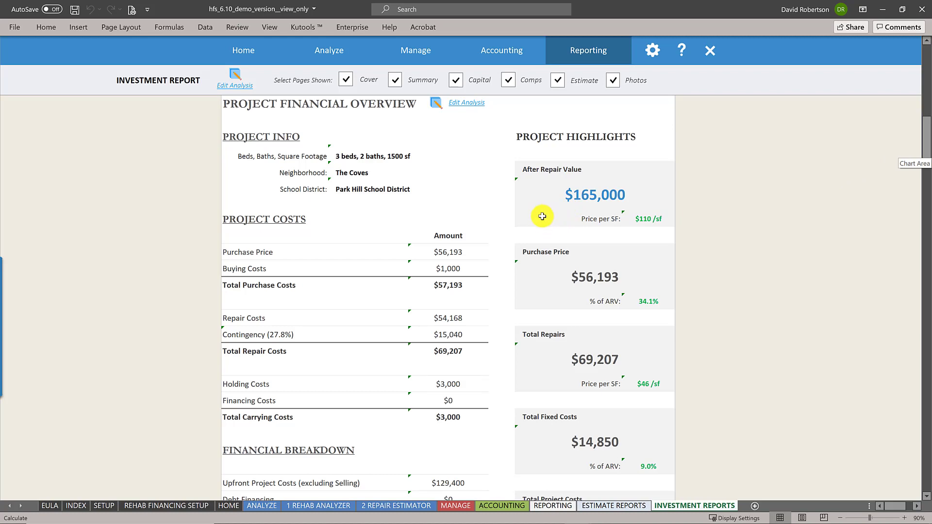
scroll(541, 214, "down", 2)
scroll(539, 231, "down", 2)
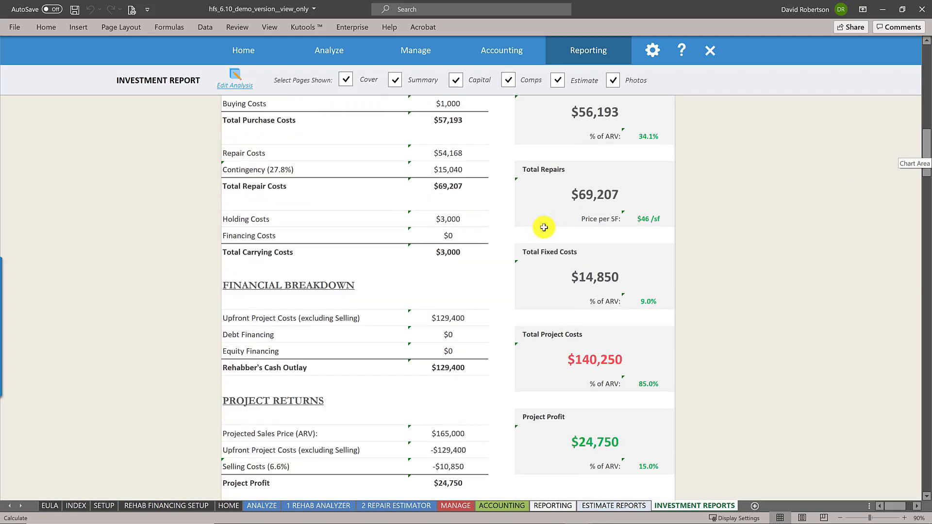
scroll(538, 233, "down", 2)
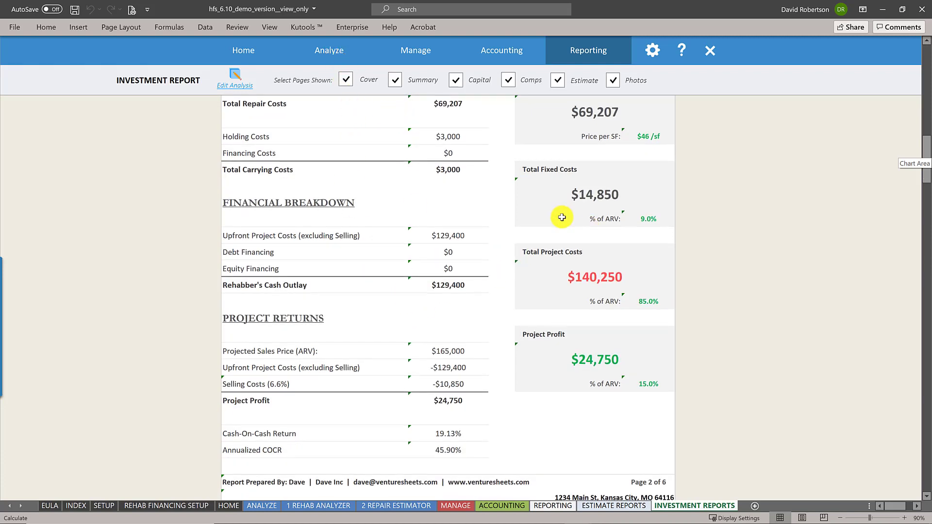
scroll(549, 237, "down", 2)
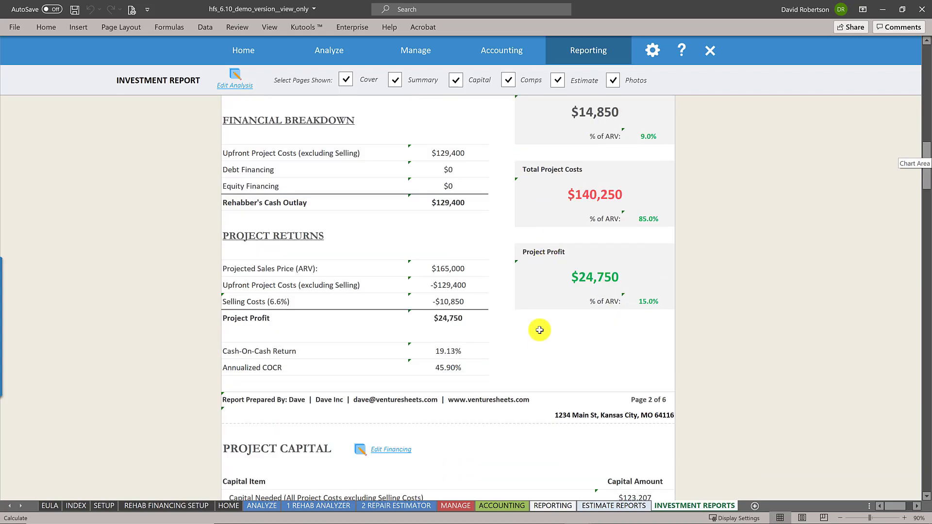
- Review the Investment Report's project capital, financing costs and comparable sales pages, including property characteristics and price adjustments
scroll(538, 332, "down", 2)
scroll(539, 335, "down", 2)
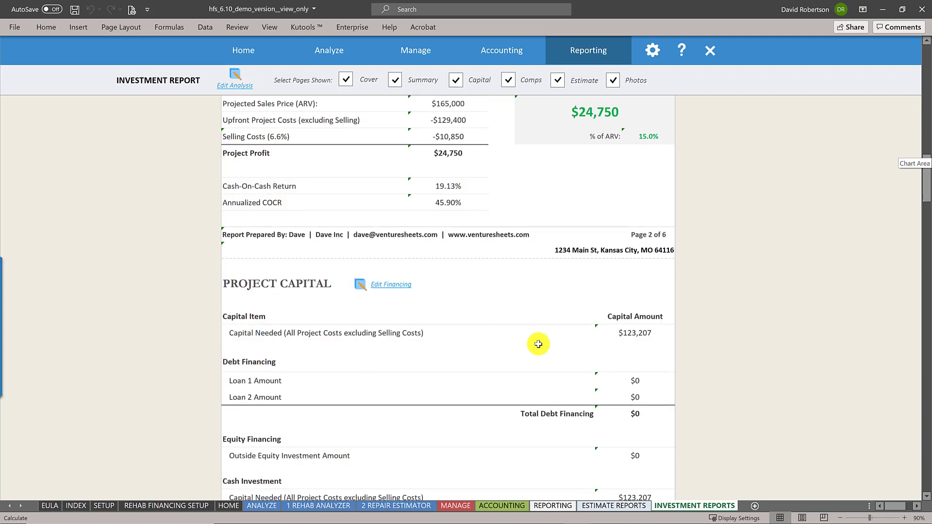
scroll(543, 343, "down", 4)
scroll(545, 345, "down", 6)
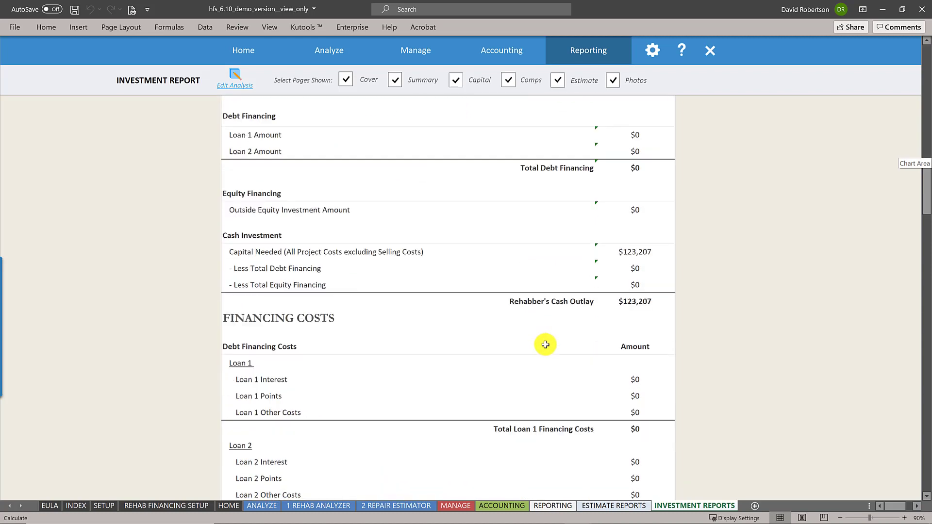
scroll(545, 346, "down", 4)
scroll(563, 360, "down", 4)
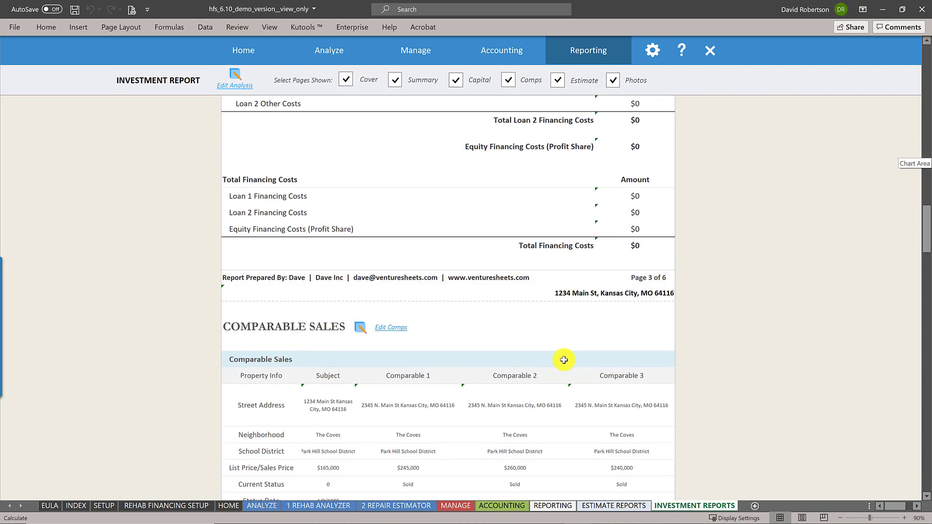
scroll(562, 342, "down", 2)
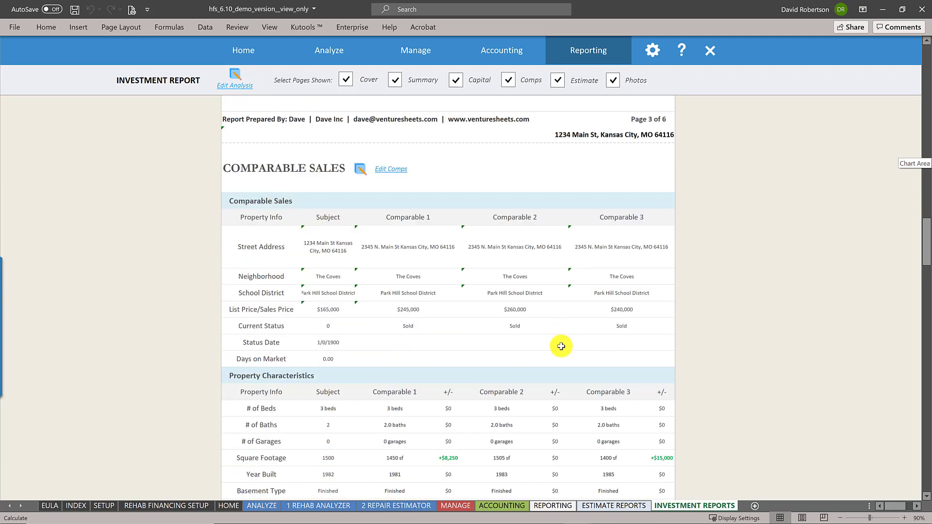
scroll(561, 346, "down", 6)
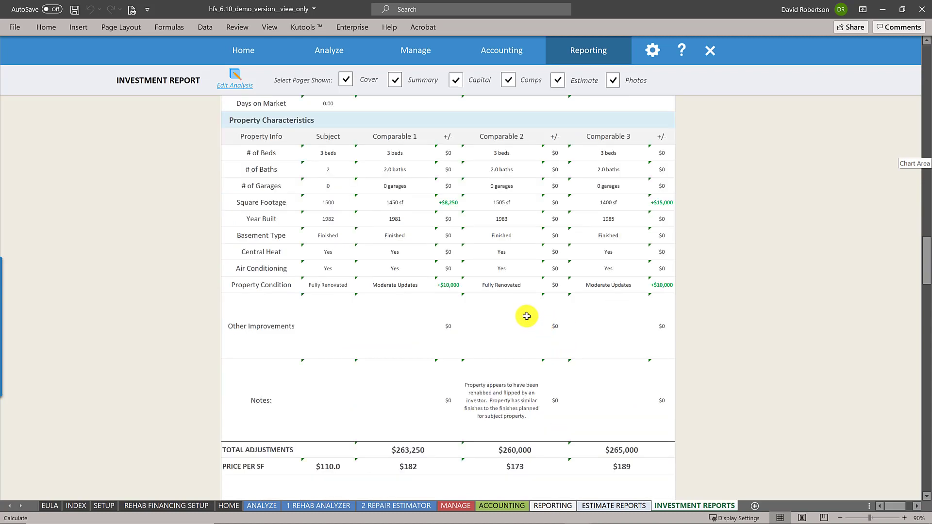
scroll(529, 325, "down", 2)
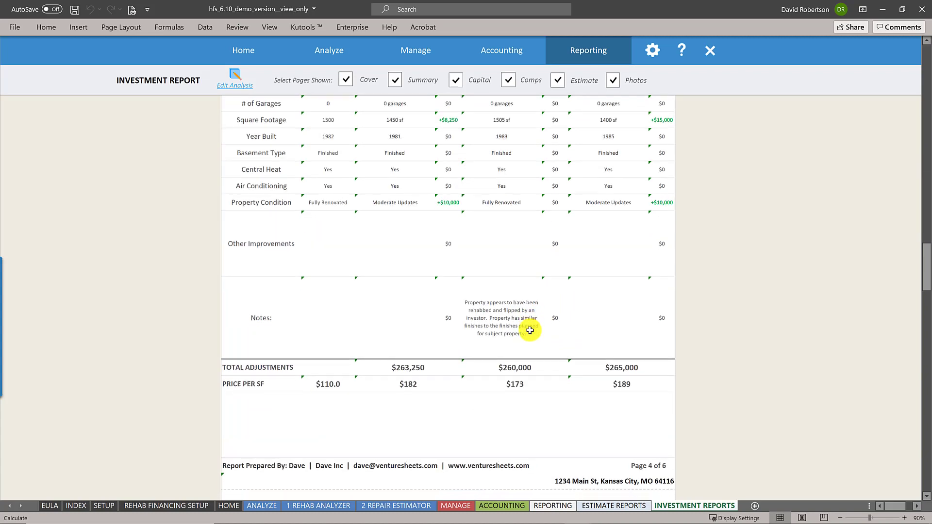
- Review the Investment Report's remaining pages, covering comparable notes and total adjustments, the estimate summary by scope of work, and the property photos
scroll(544, 363, "down", 2)
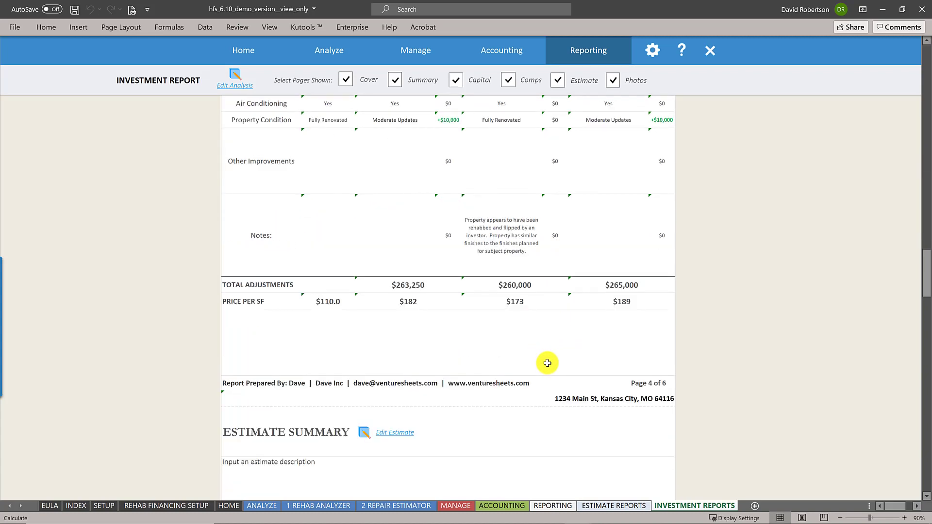
scroll(547, 363, "down", 8)
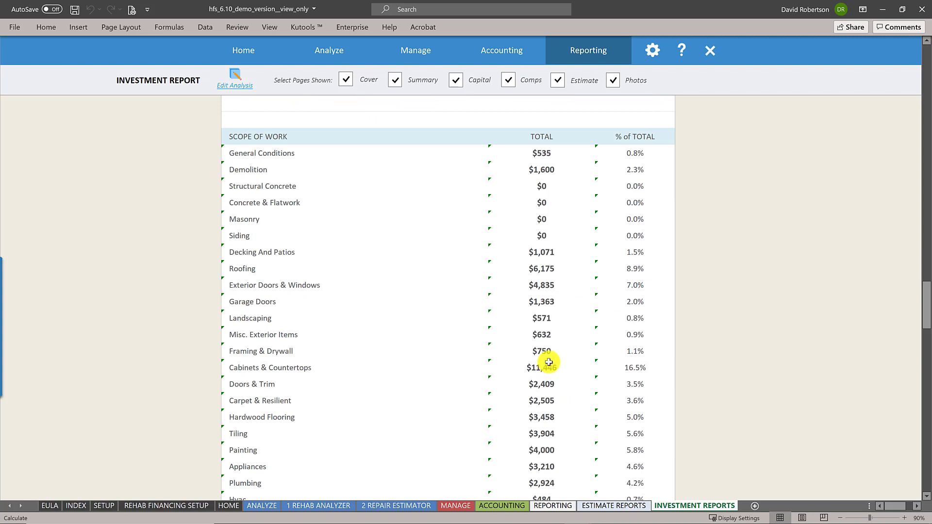
scroll(550, 364, "down", 8)
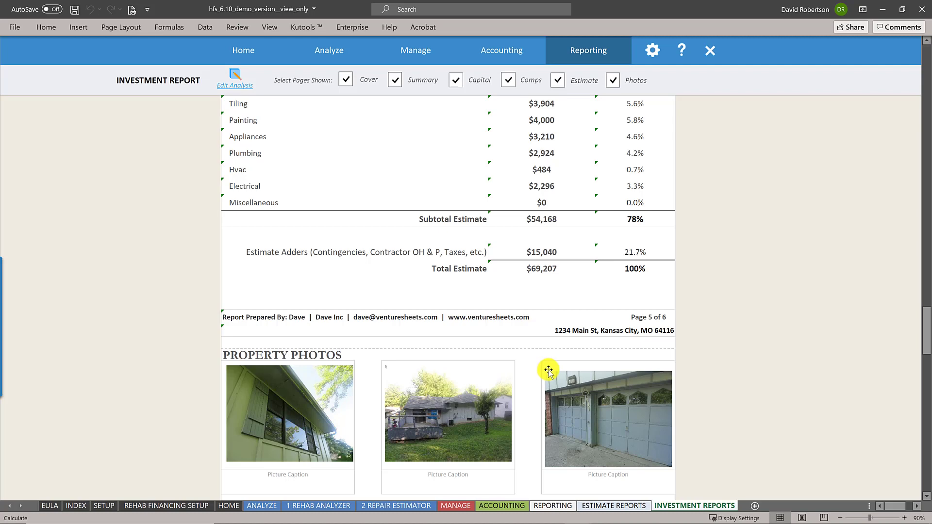
scroll(526, 371, "down", 2)
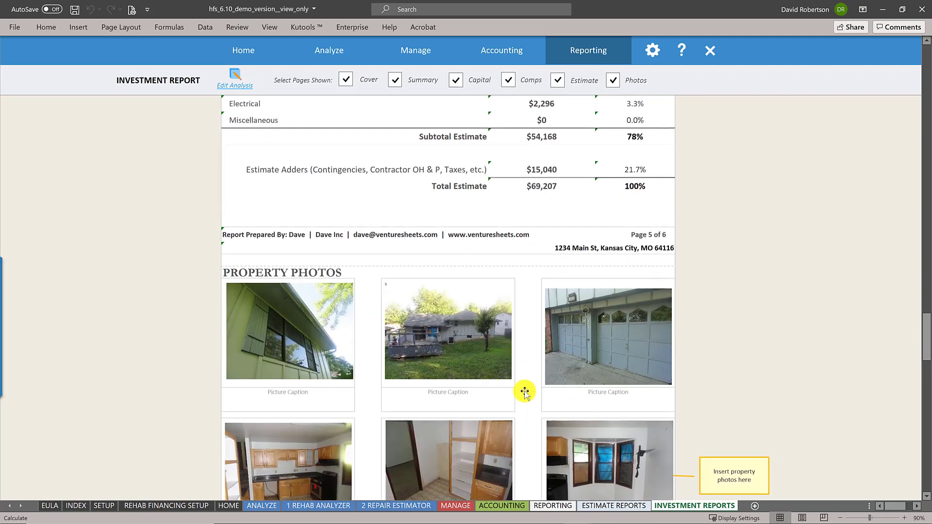
scroll(439, 408, "down", 5)
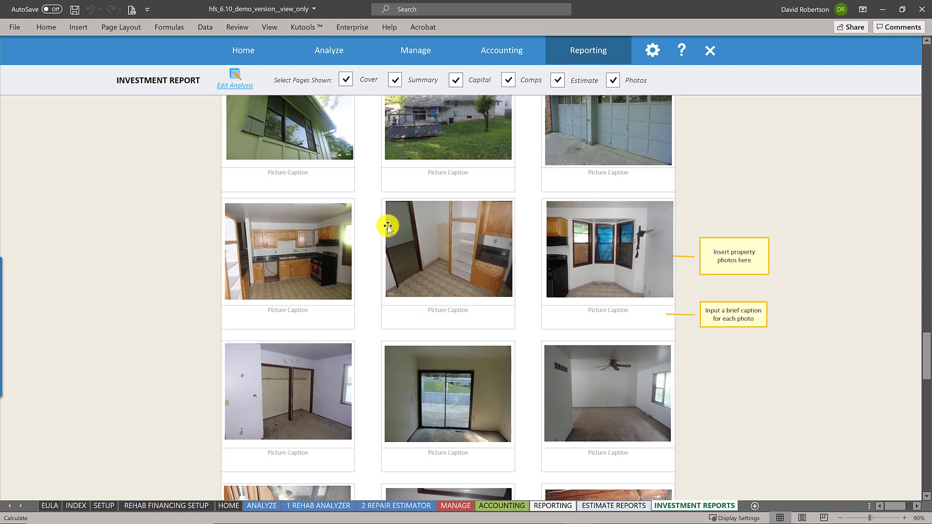
scroll(655, 257, "down", 1)
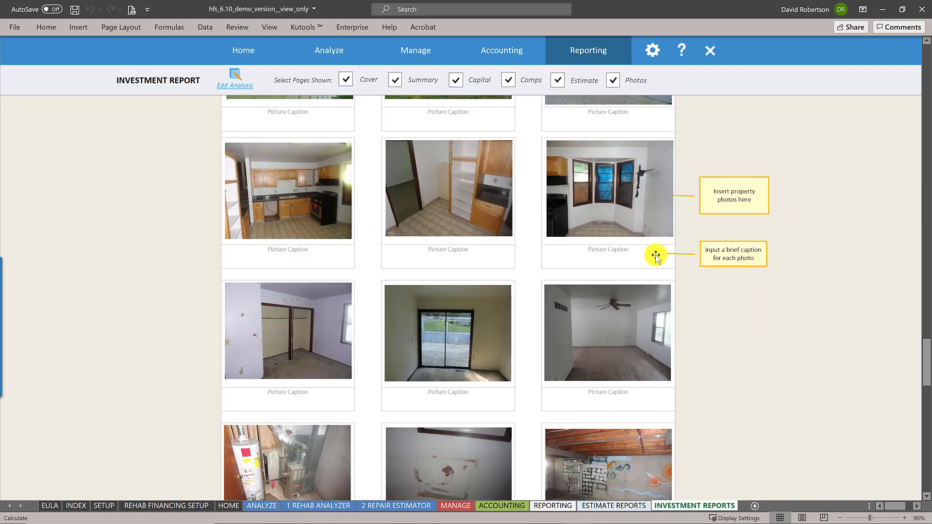
scroll(643, 260, "down", 1)
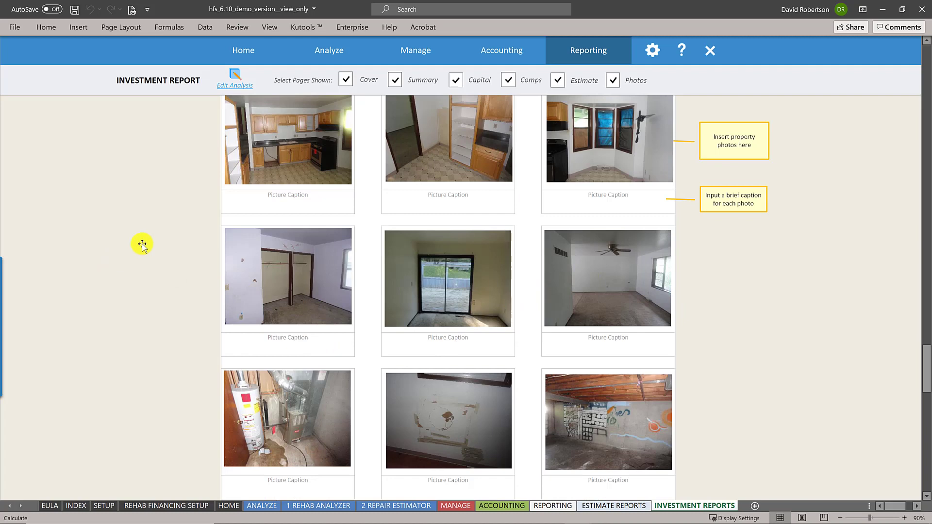
scroll(331, 65, "down", 1)
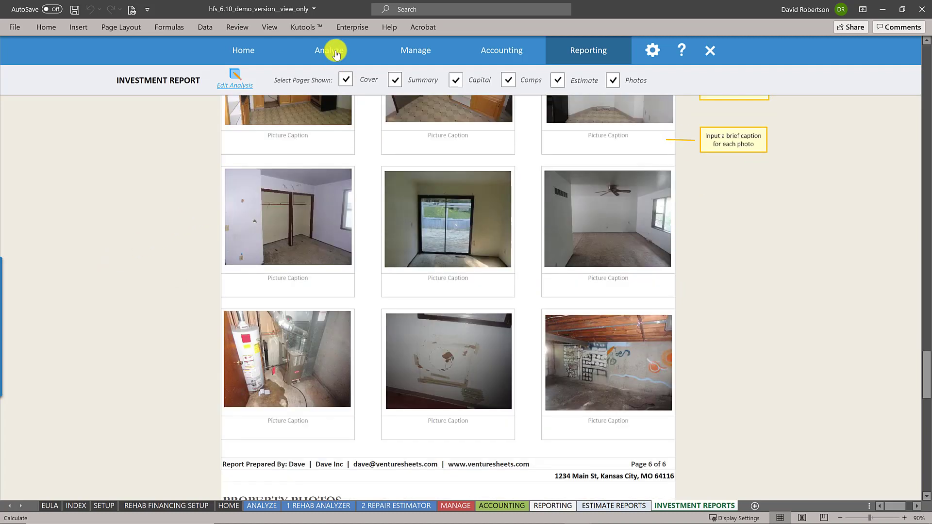
- Open the Wholesale Calculator from the alternative exit strategies and examine the maximum allowable offer calculation and the wholesaler assignment fee input
left_click(334, 51)
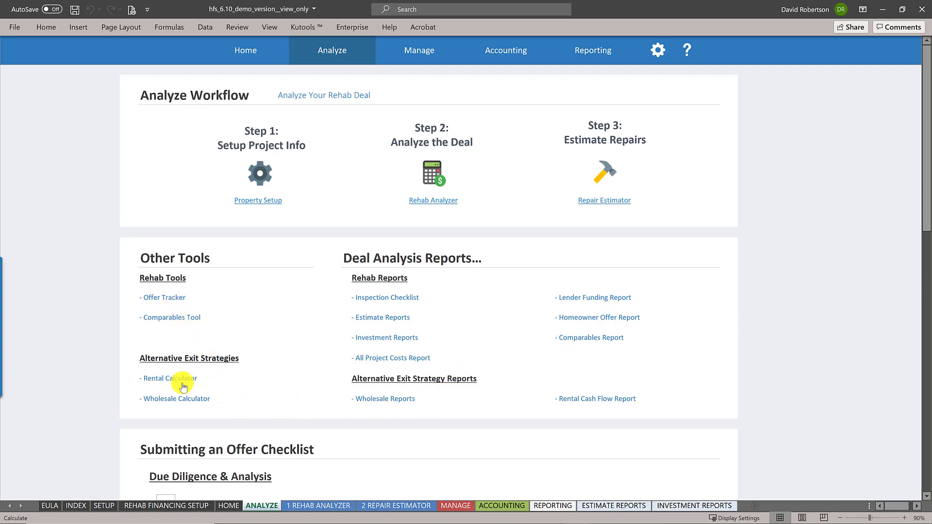
left_click(190, 398)
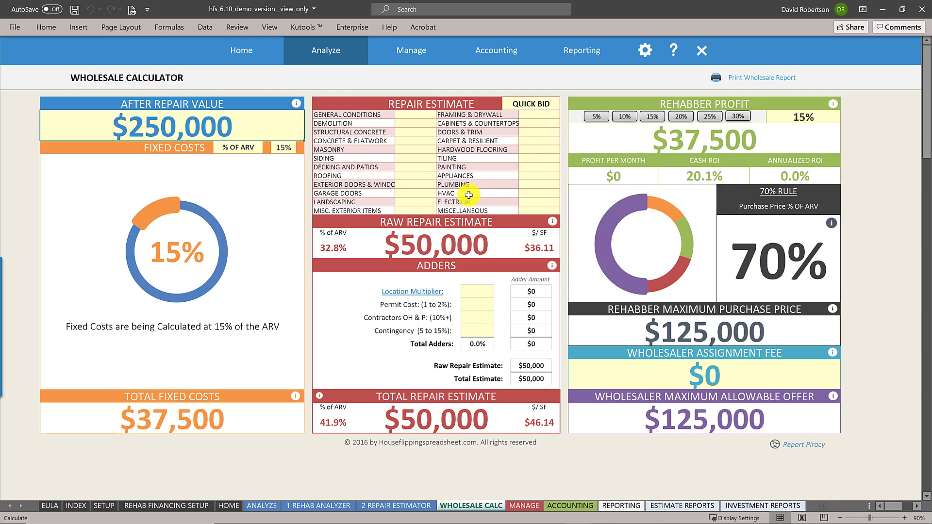
left_click(730, 377)
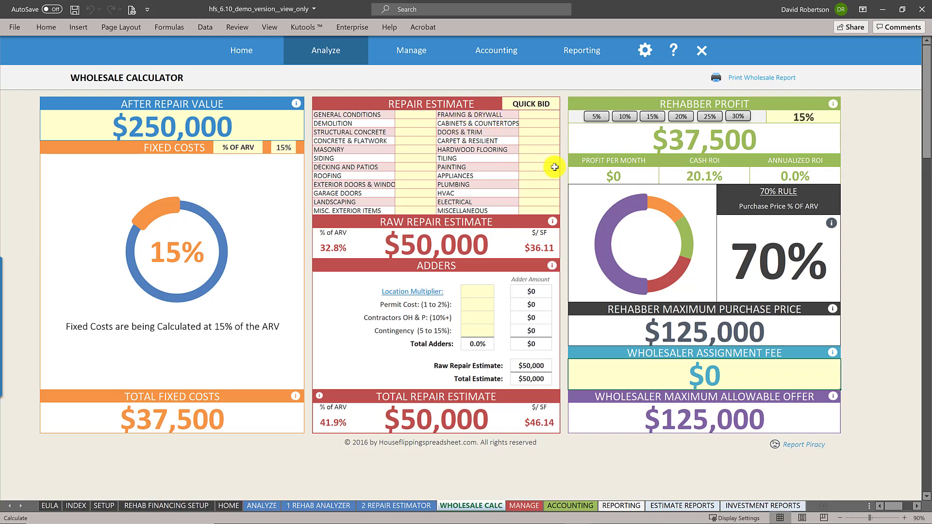
- Open the Rental Calculator from the alternative exit strategies and review the rental revenues, operating expenses, long-term financing and returns
left_click(352, 60)
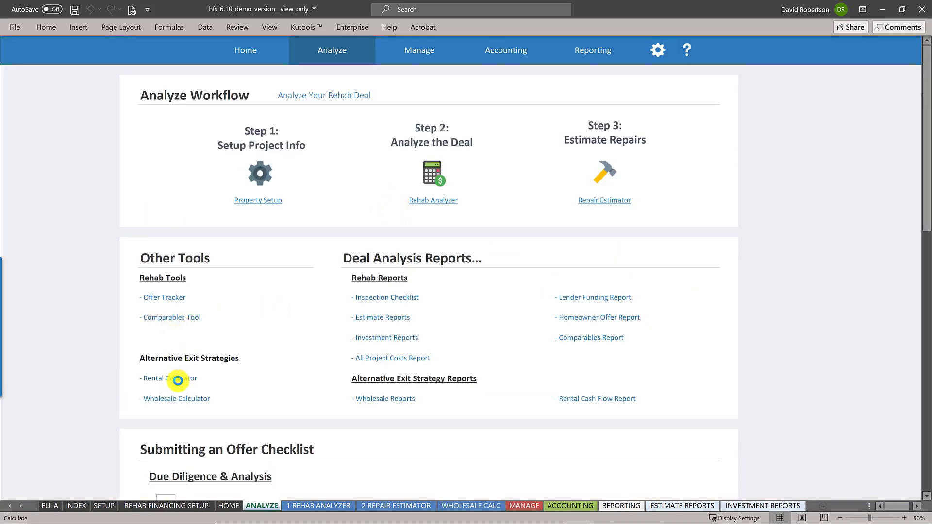
left_click(176, 379)
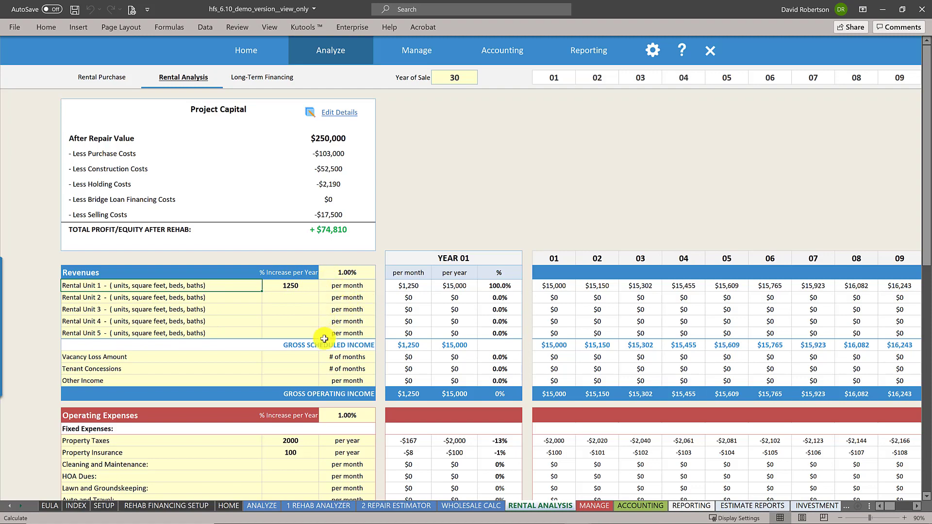
scroll(321, 373, "down", 4)
scroll(325, 375, "down", 5)
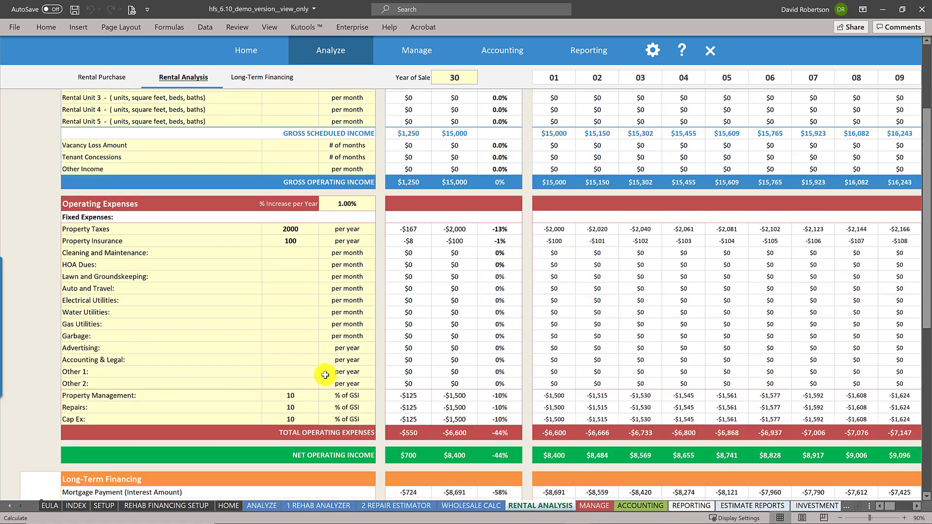
scroll(389, 378, "down", 4)
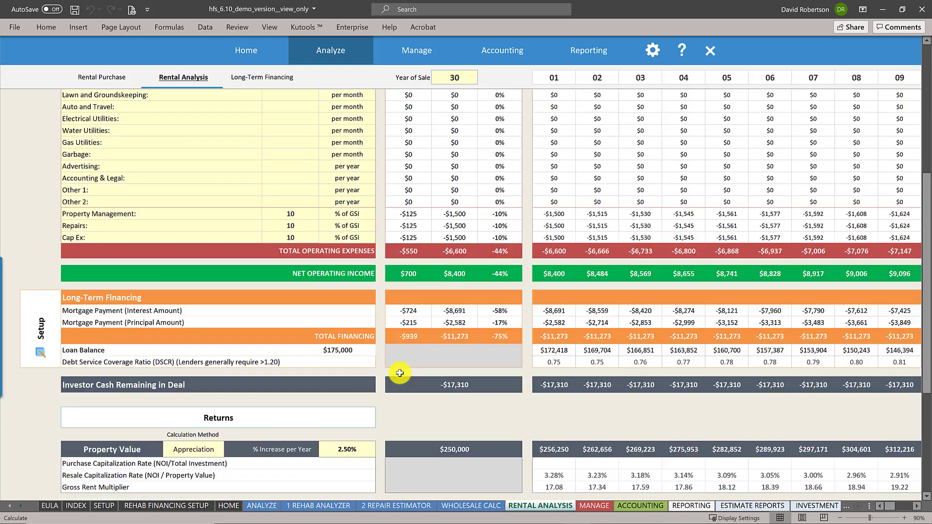
scroll(385, 380, "down", 3)
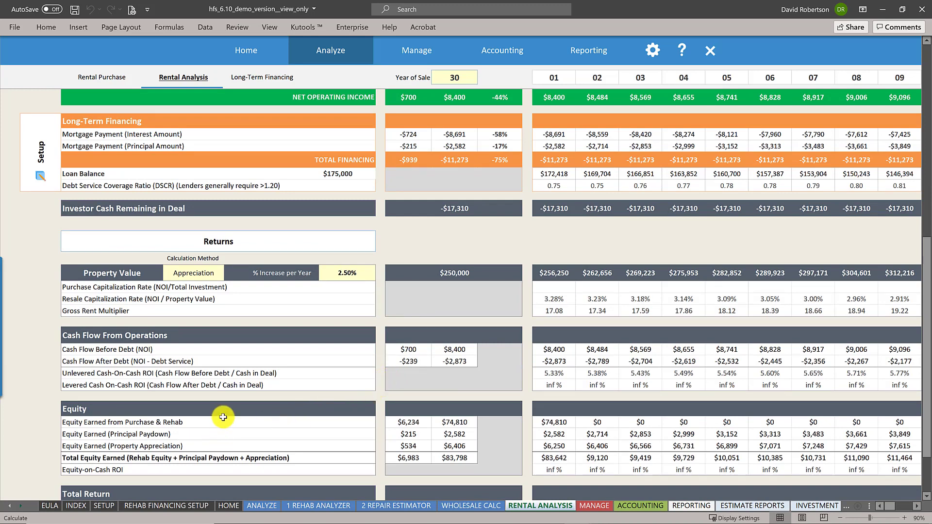
scroll(247, 429, "down", 2)
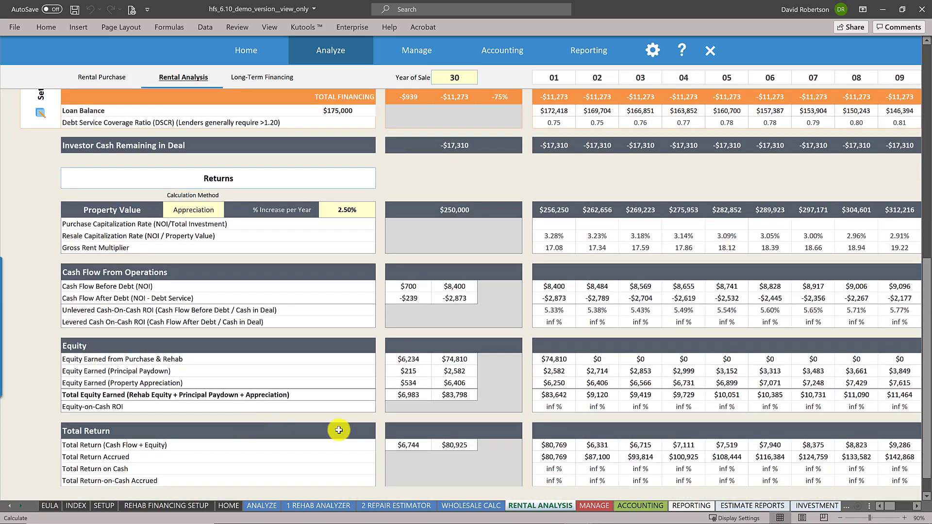
scroll(310, 411, "up", 2)
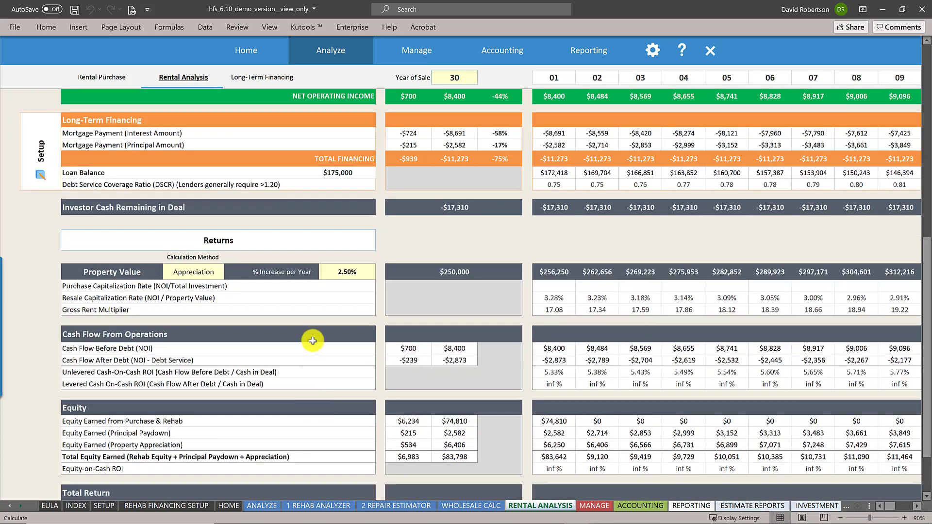
scroll(312, 279, "up", 10)
scroll(203, 95, "up", 1)
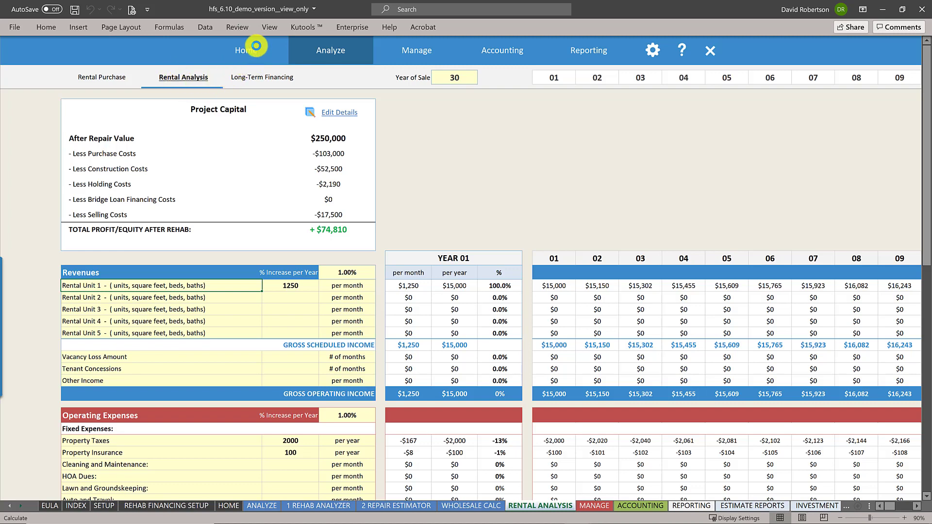
- Return to the home page and open the Project Scheduler from the project management tools
left_click(243, 59)
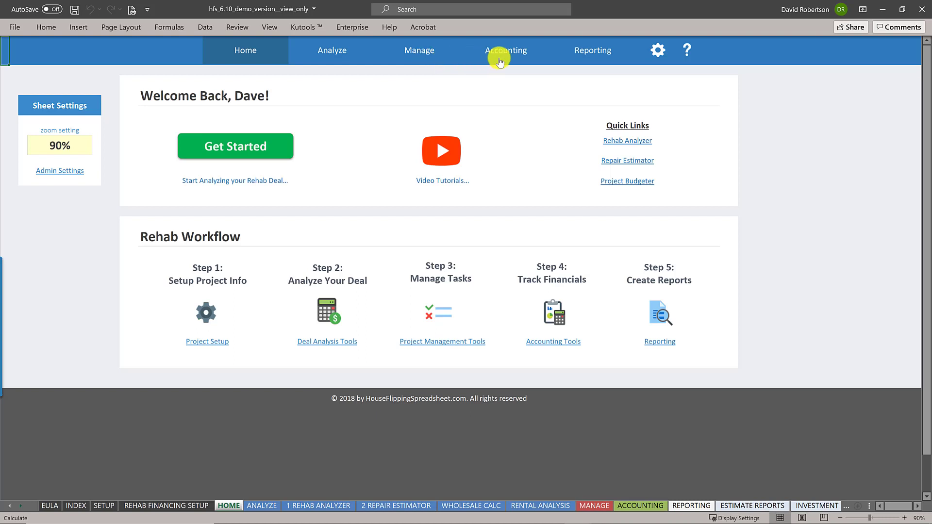
left_click(428, 61)
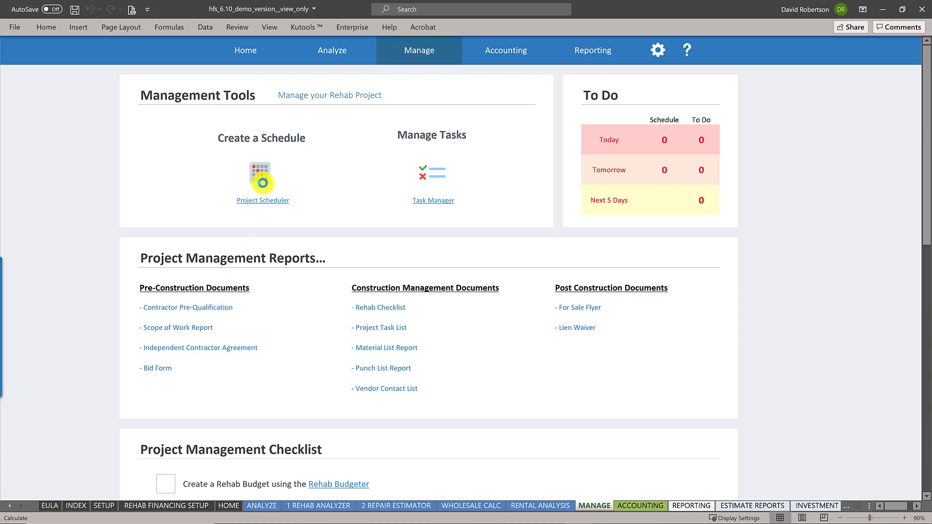
left_click(260, 191)
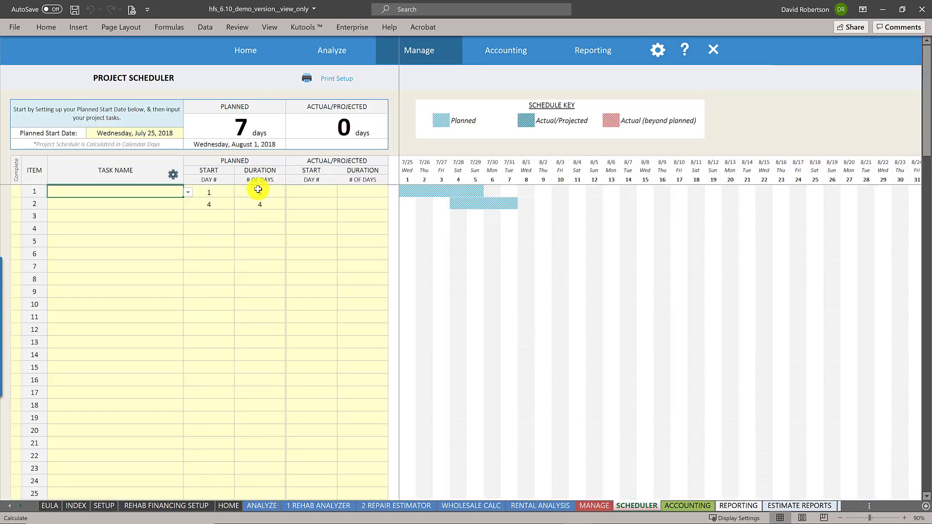
- Set the schedule's first task name to Dumpster Delivery and the second to Demolition, choosing from the predefined tasks
left_click(188, 193)
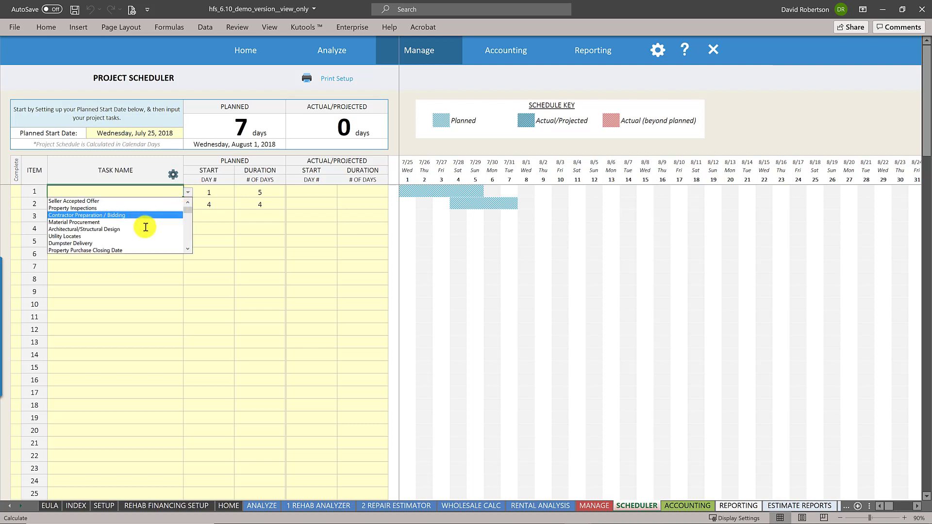
left_click(135, 243)
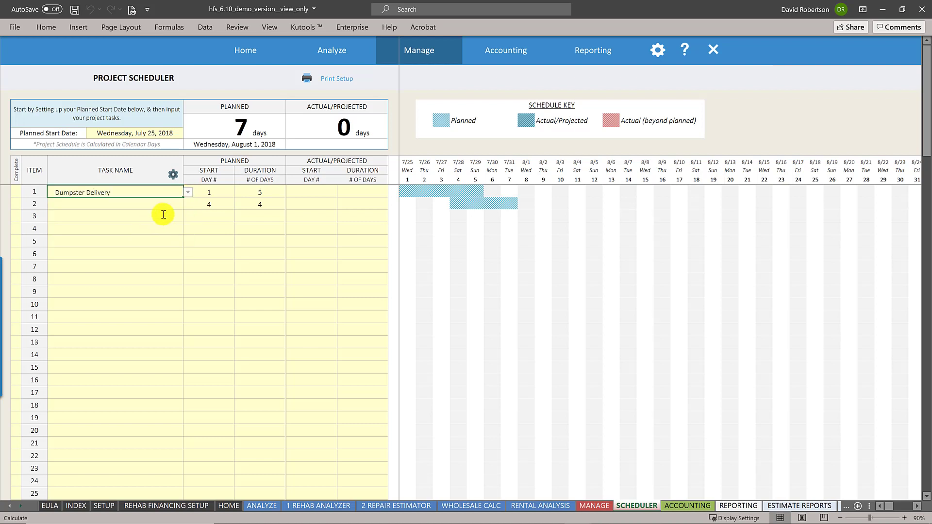
key("Return")
left_click(188, 207)
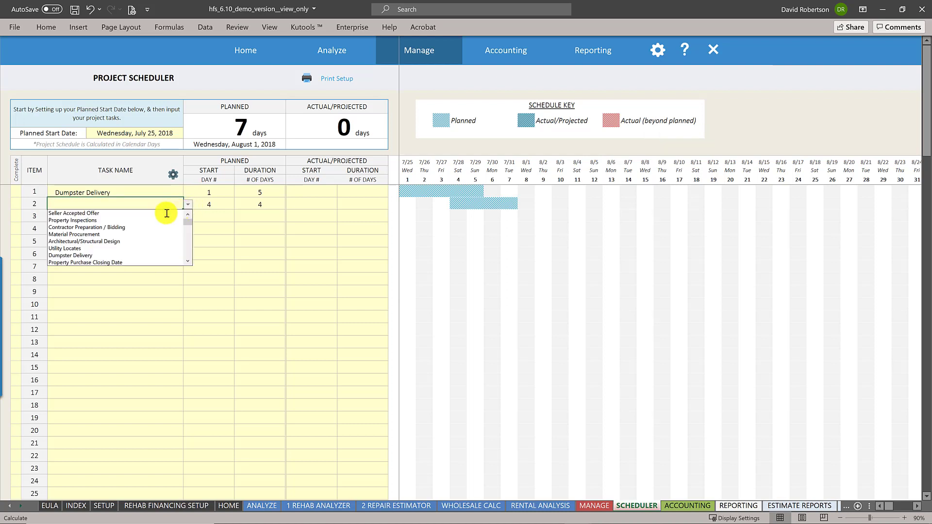
scroll(188, 225, "down", 2)
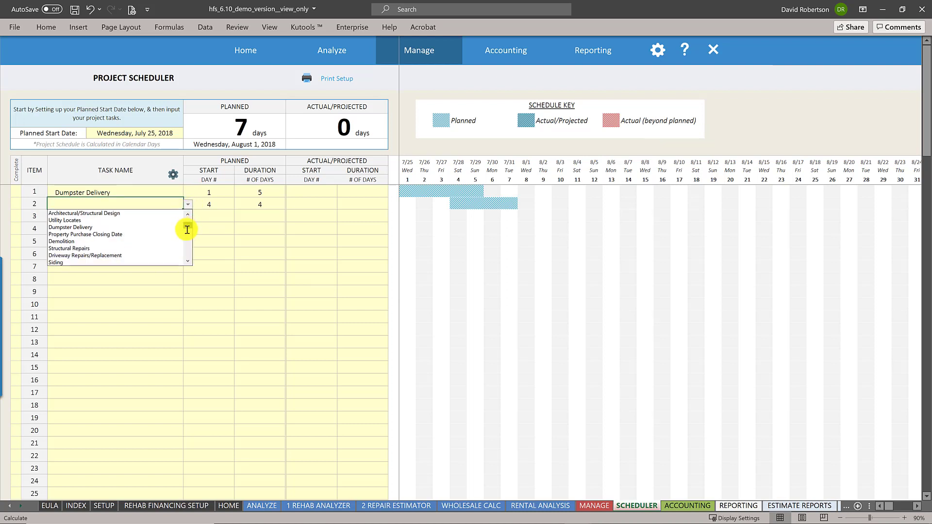
key("Escape")
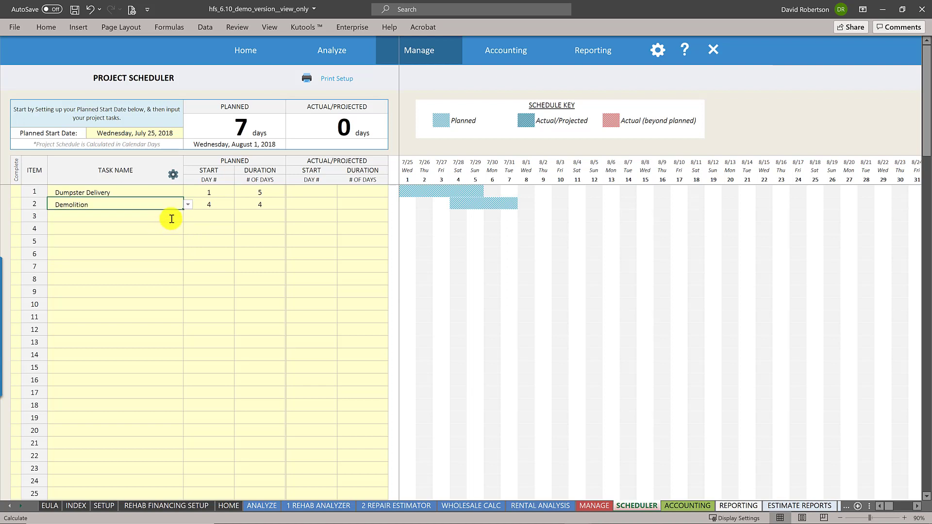
- Add Structural Repairs as the third task in the project schedule, choosing from the predefined tasks
left_click(173, 220)
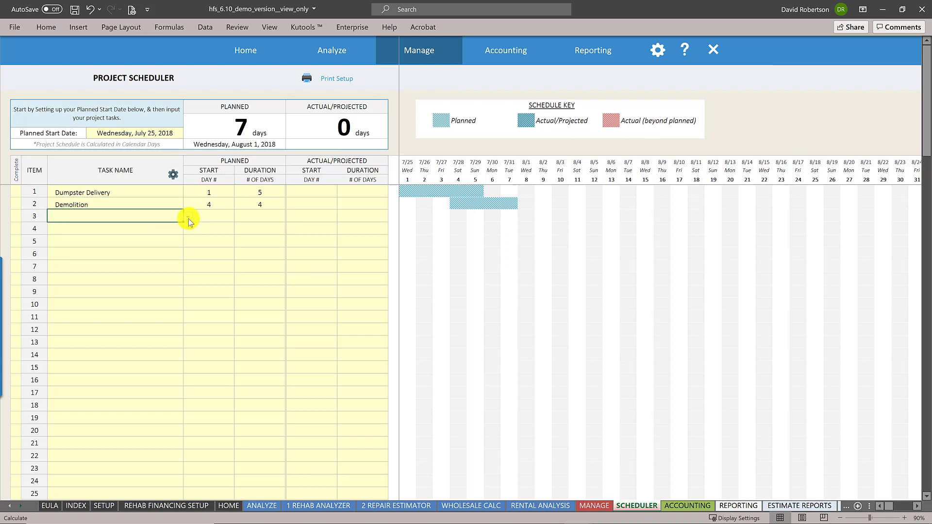
left_click(188, 218)
scroll(189, 233, "down", 2)
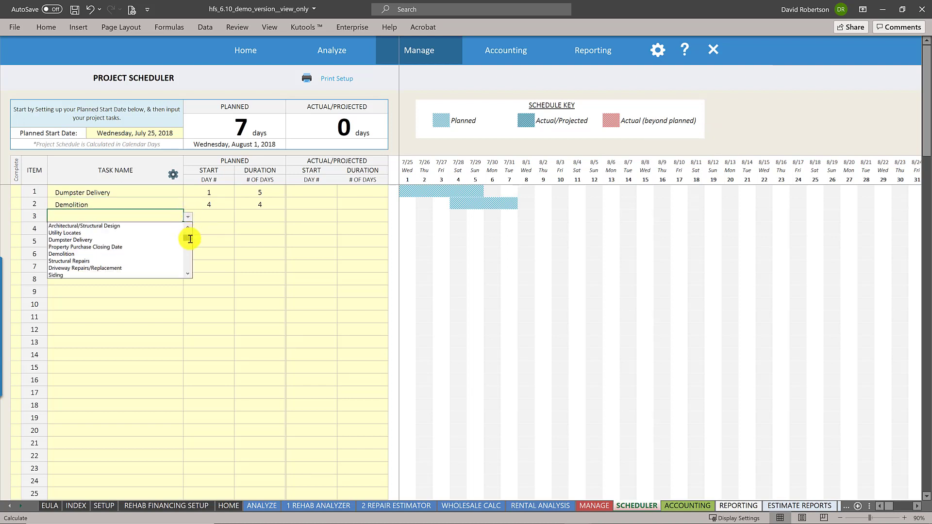
scroll(190, 240, "down", 2)
left_click(150, 244)
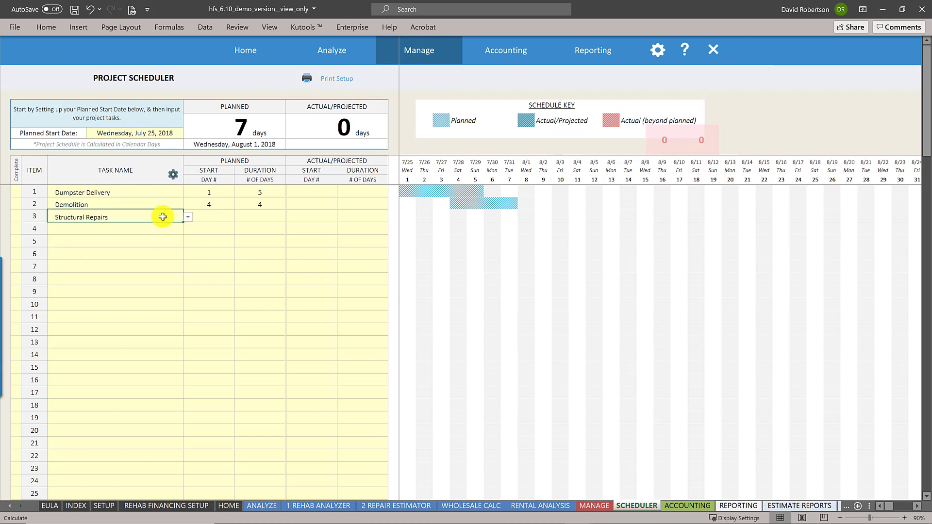
- Set the Structural Repairs task's planned start to day 7 and its planned duration to 5 days
key("Return")
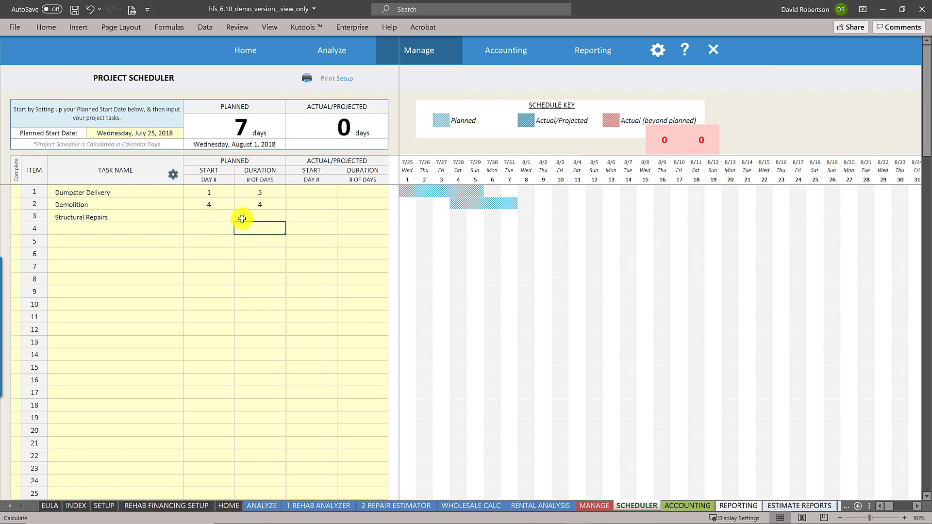
key("Up")
key("Right")
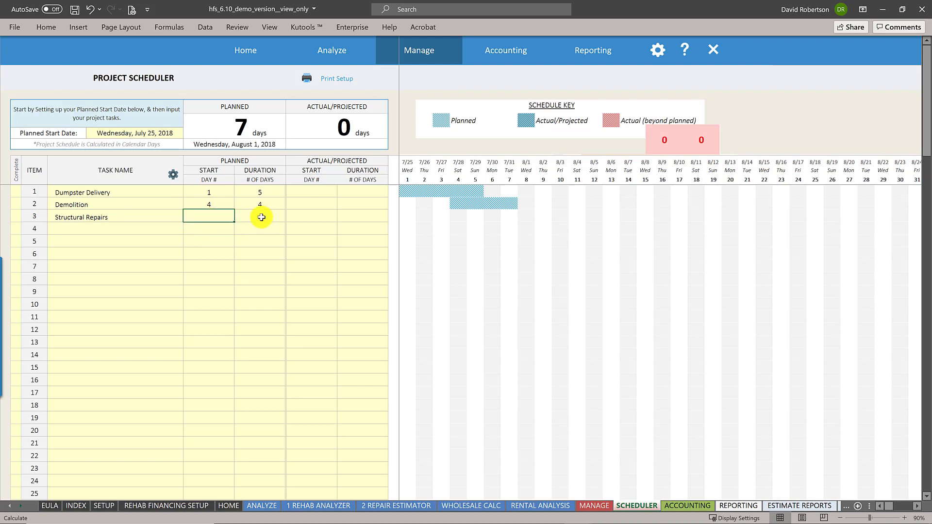
type("7")
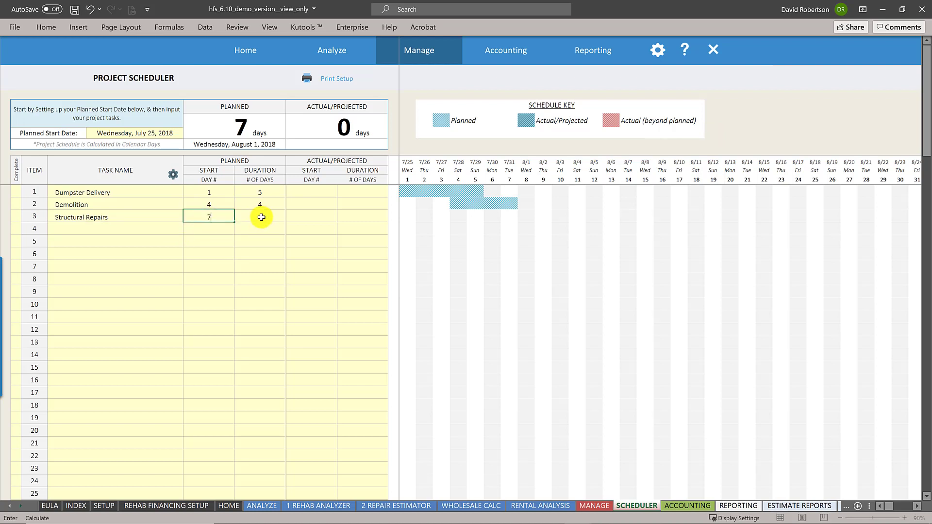
key("Tab")
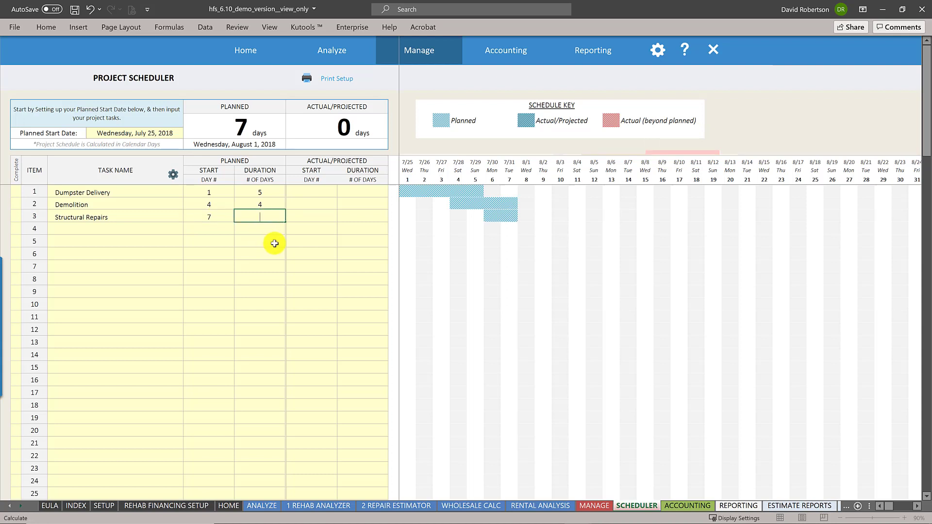
left_click(280, 238)
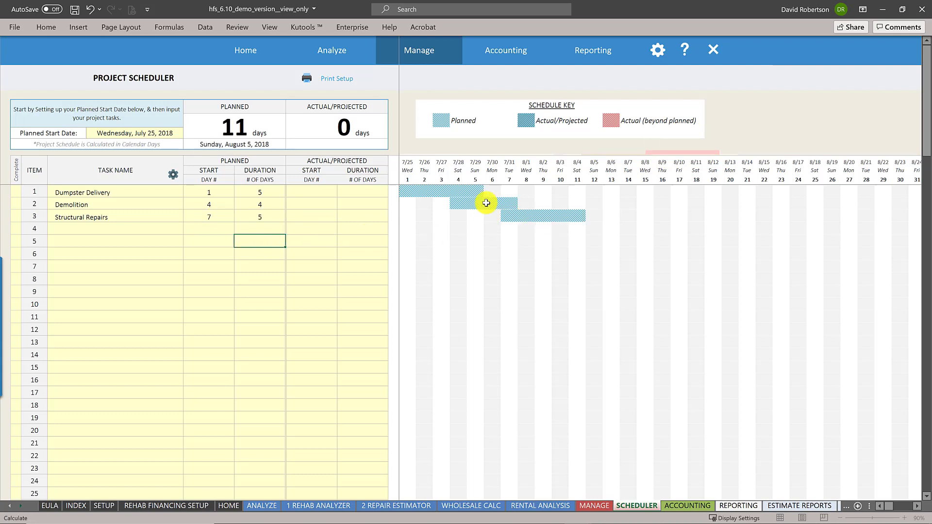
- Browse the predefined tasks for the schedule's fourth item, then enter Rough Framing as its custom task name
left_click(180, 232)
left_click(188, 230)
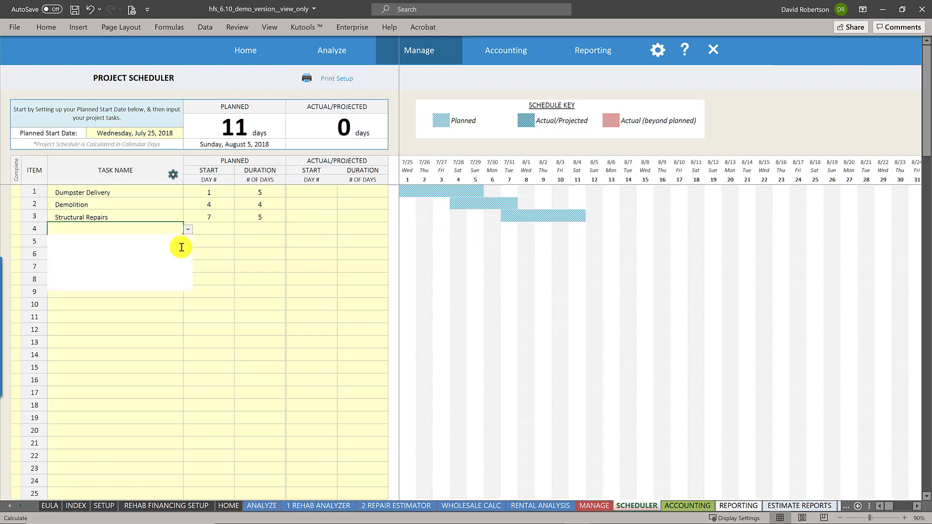
scroll(187, 249, "down", 4)
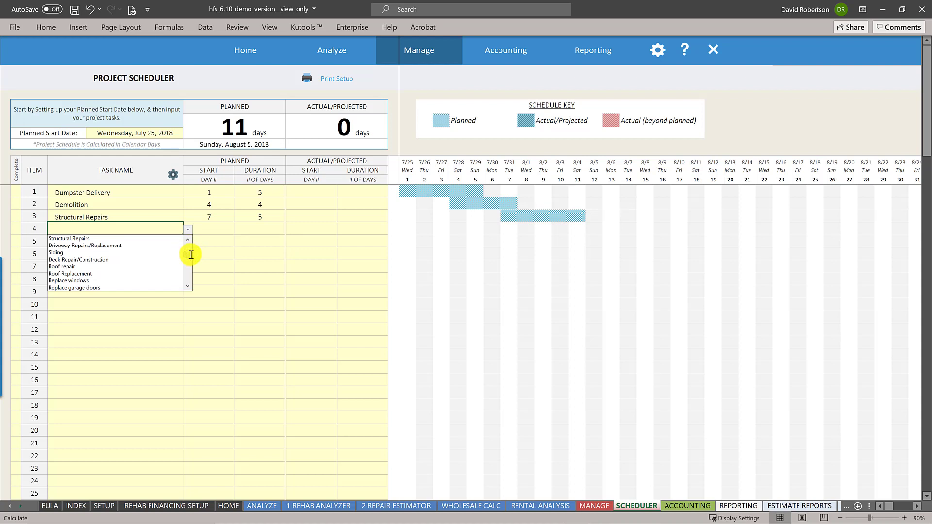
key("Escape")
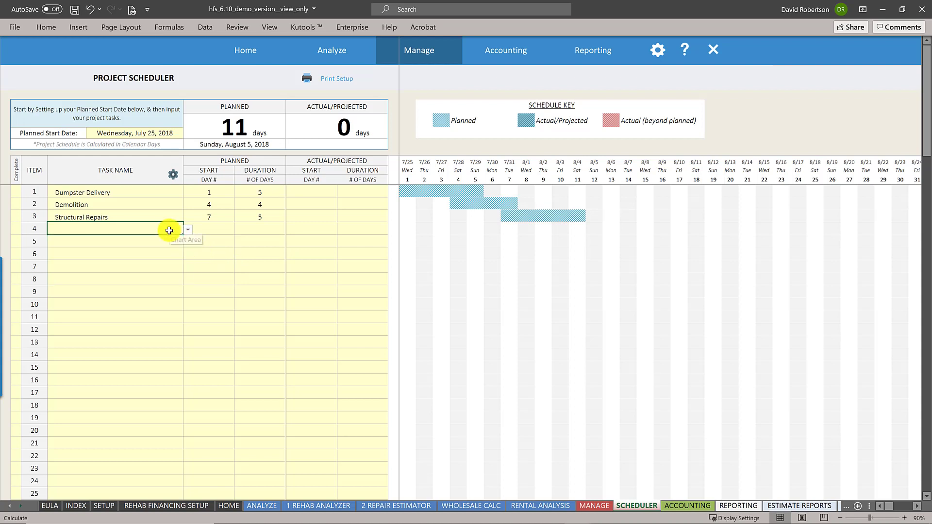
type("F")
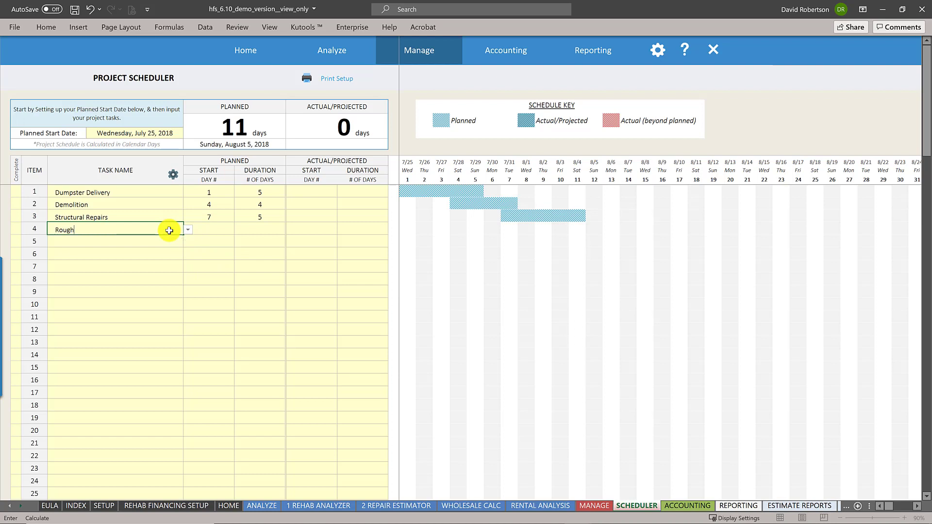
type("ough Framing")
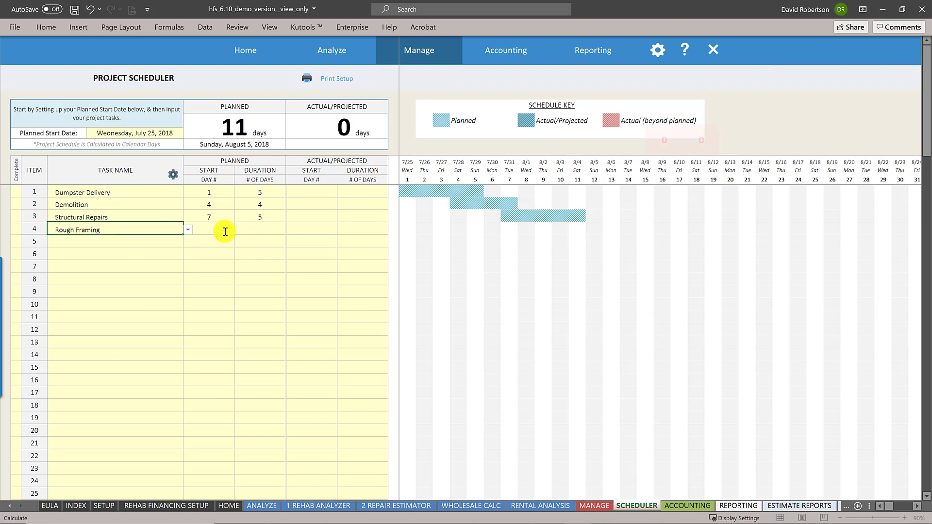
key("Return")
- Set the Rough Framing task's planned start to day 13 and its planned duration to 3 days
left_click(225, 231)
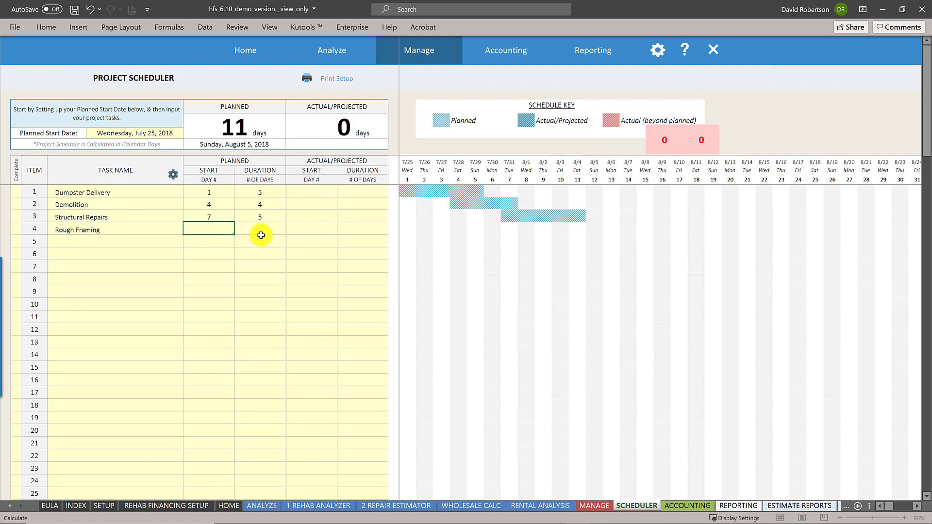
type("1")
key("Return")
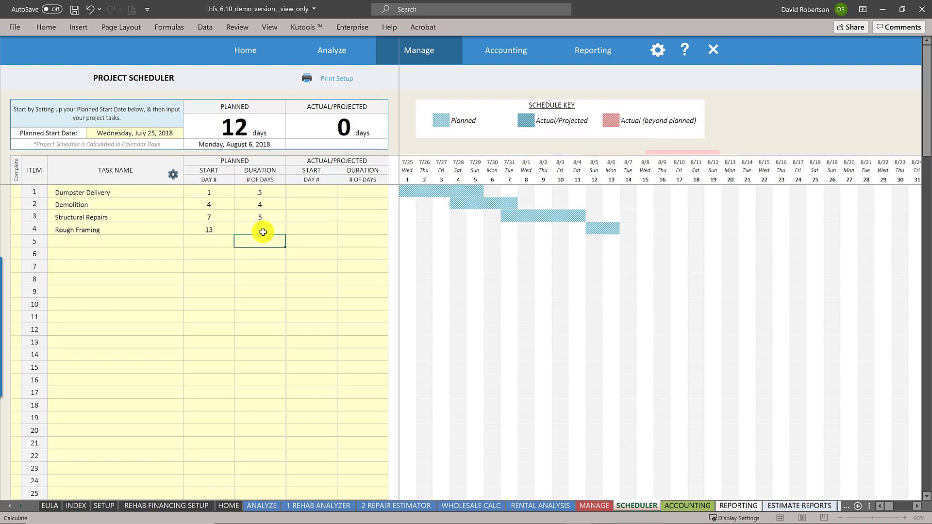
double_click(262, 231)
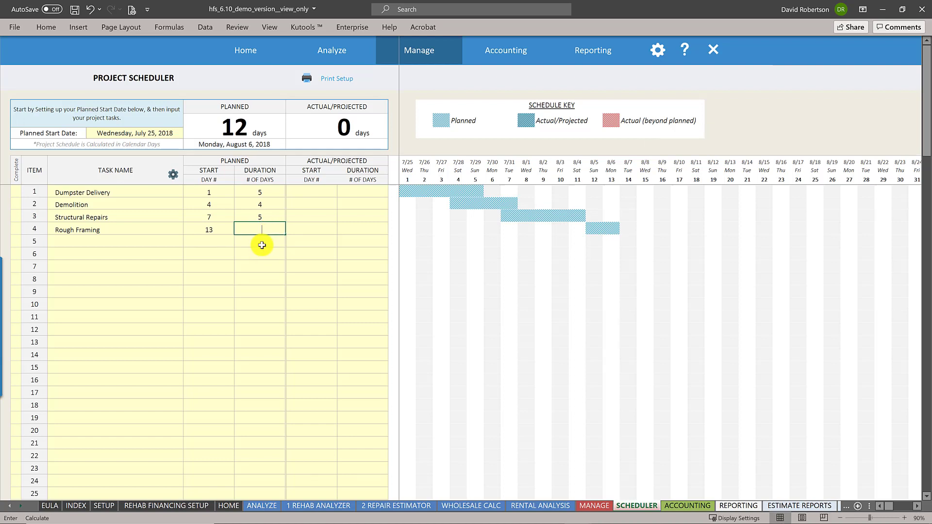
type("3")
key("Return")
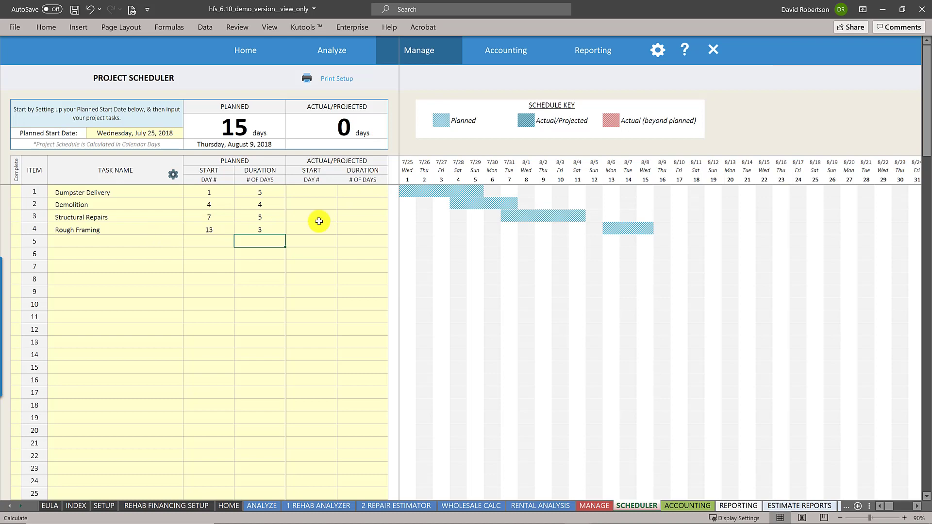
- Open the Contractor Pre-Qualification form from the project management reports and review its business, reference, insurance and legal sections
key("Left")
key("Left")
left_click(430, 55)
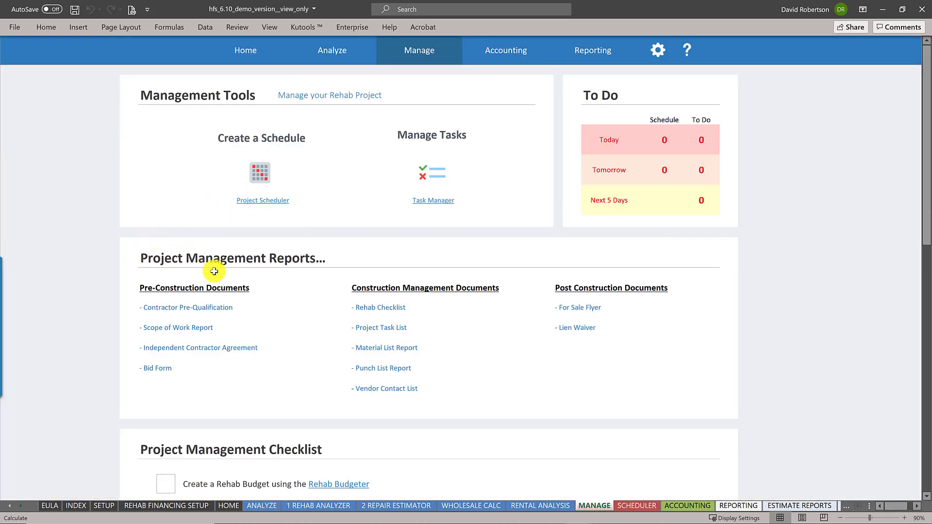
left_click(232, 311)
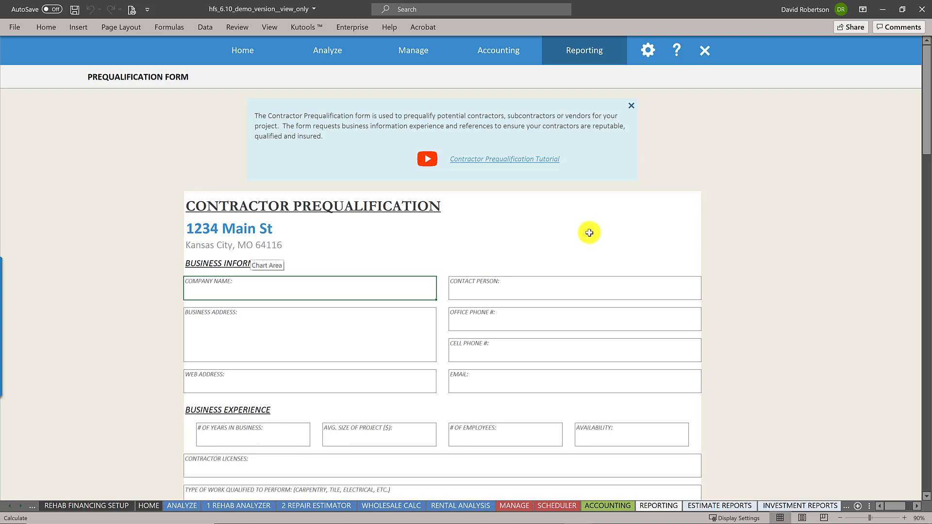
left_click_drag(928, 125, 928, 167)
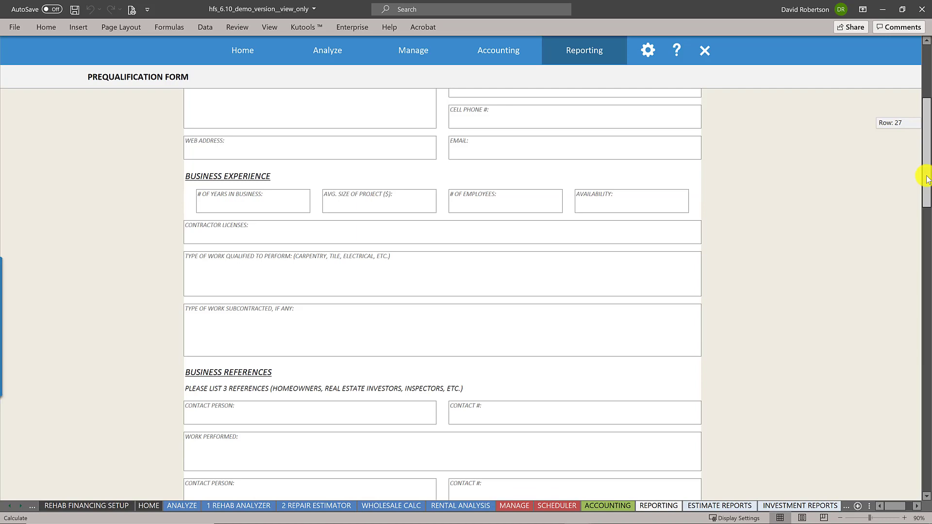
left_click_drag(928, 187, 928, 188)
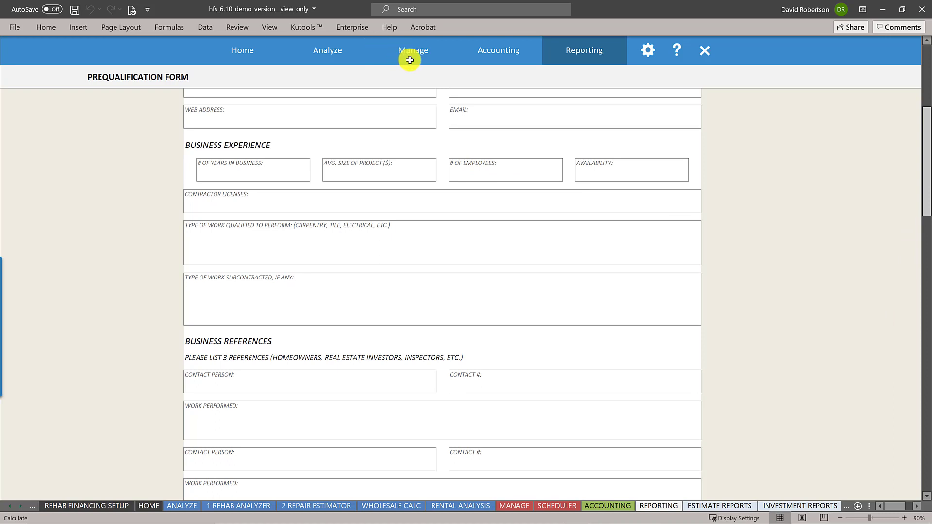
scroll(418, 56, "down", 10)
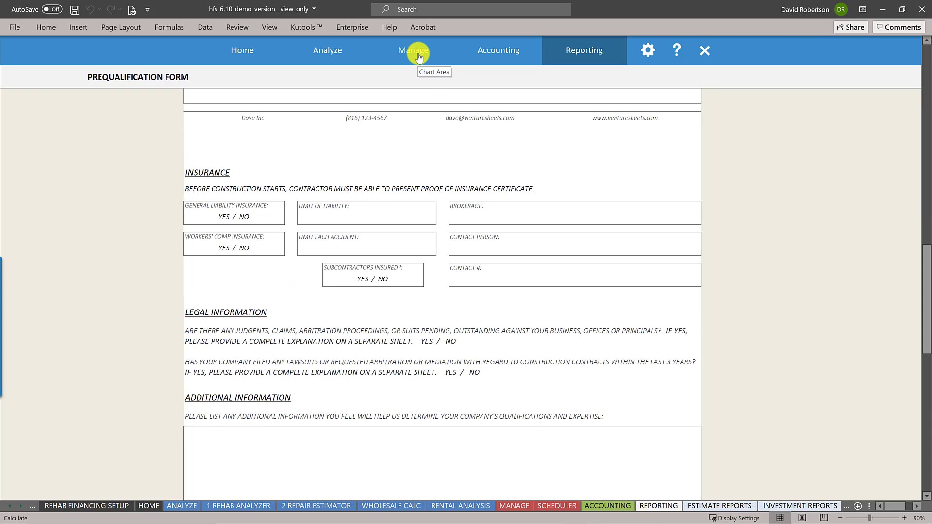
- Open the Scope of Work Report from the project management reports and examine its general notes, General Conditions and Demolition items
left_click(418, 54)
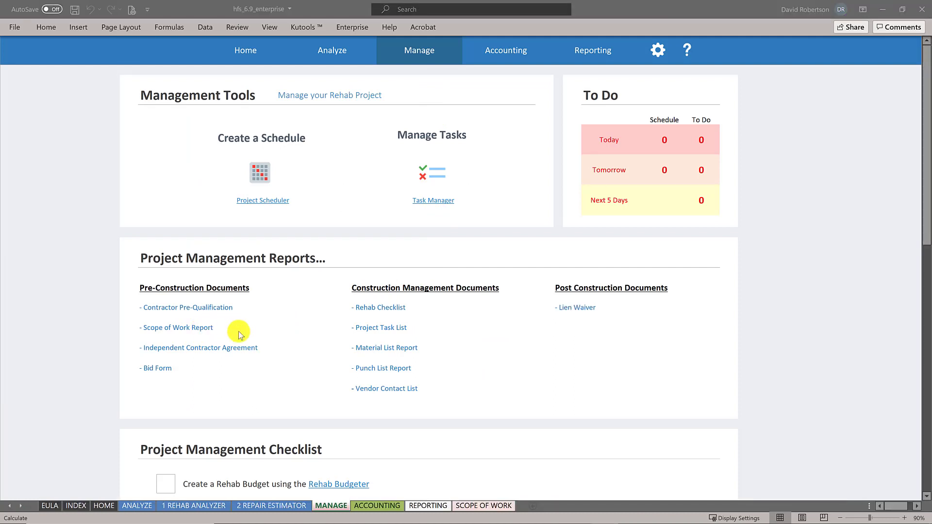
left_click(206, 328)
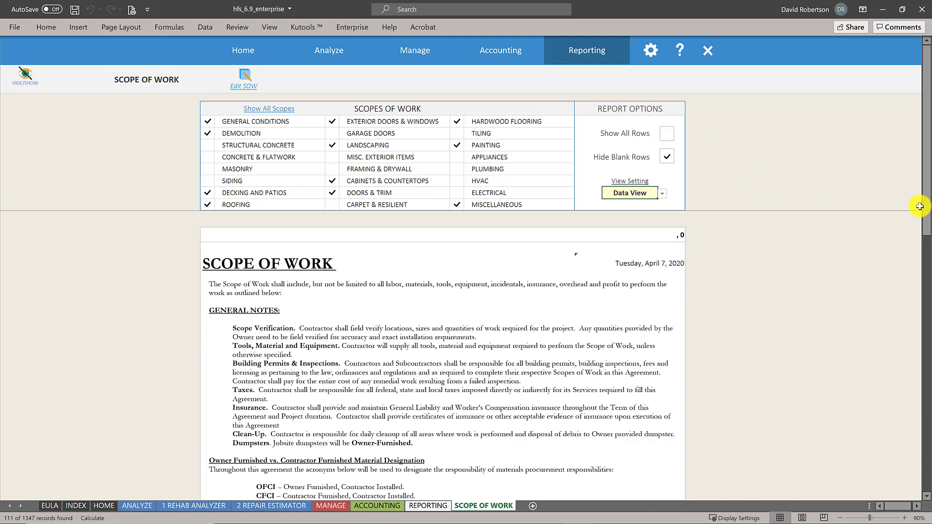
left_click_drag(922, 212, 922, 212)
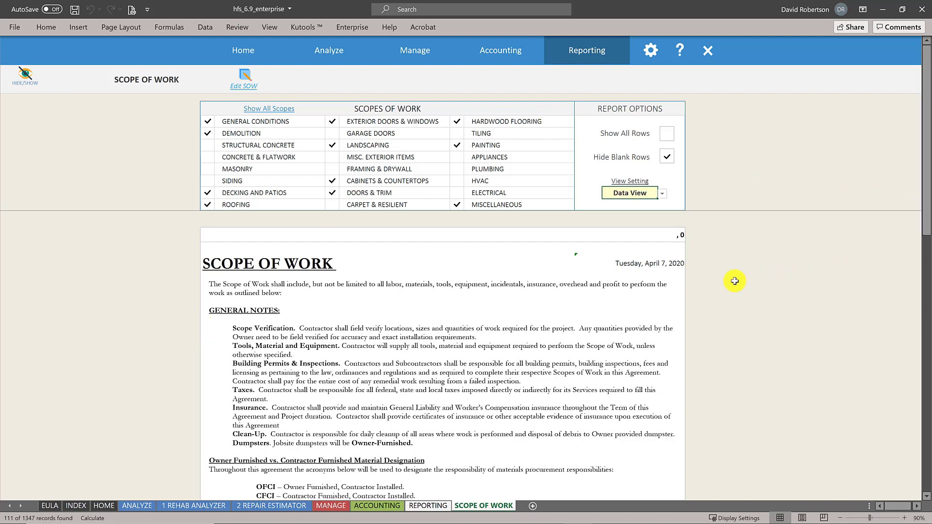
scroll(558, 299, "down", 3)
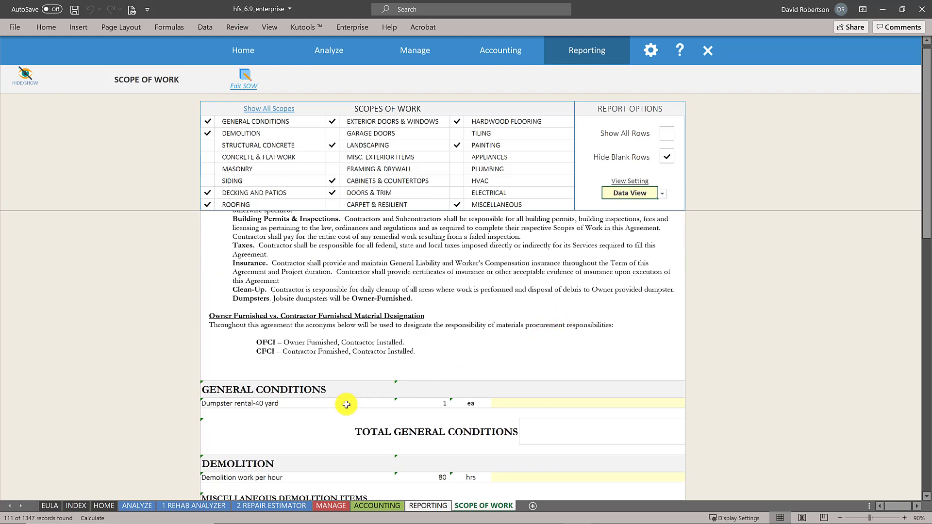
scroll(348, 408, "down", 2)
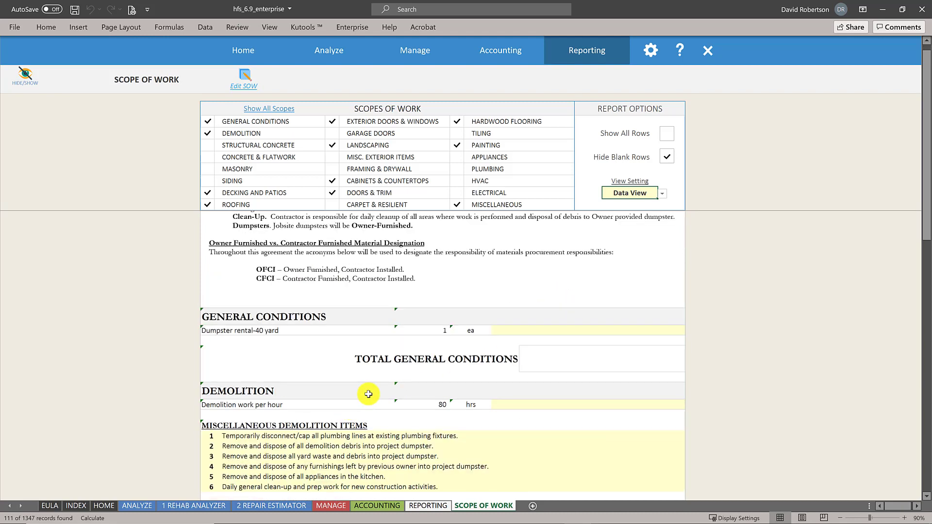
scroll(366, 401, "down", 2)
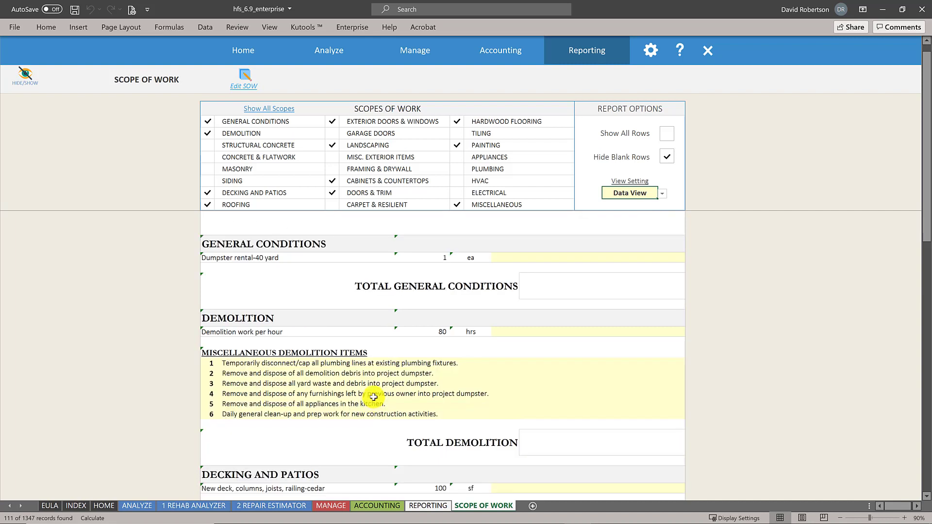
left_click(383, 364)
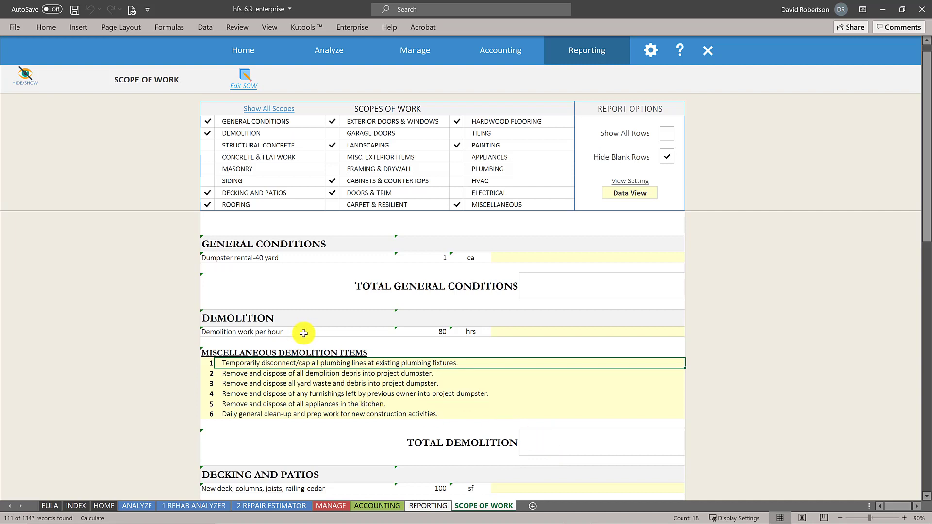
left_click(432, 331)
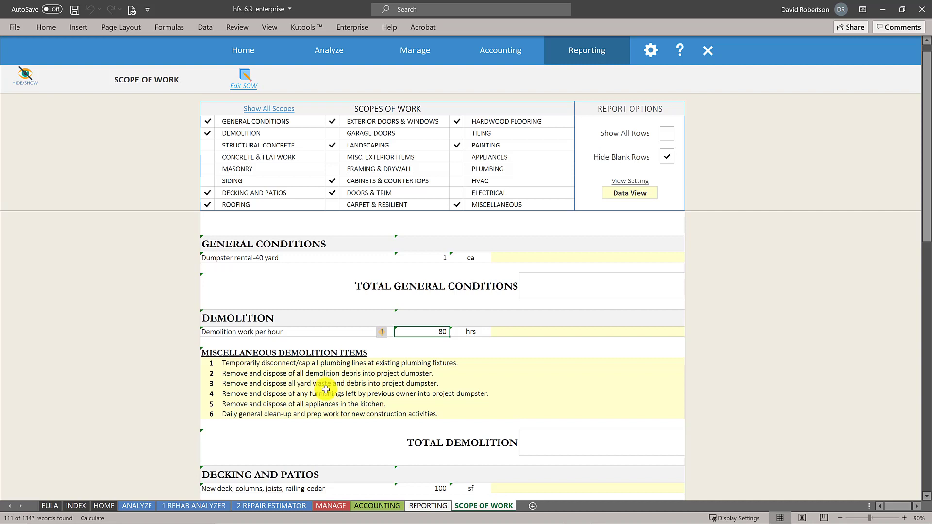
left_click(345, 374)
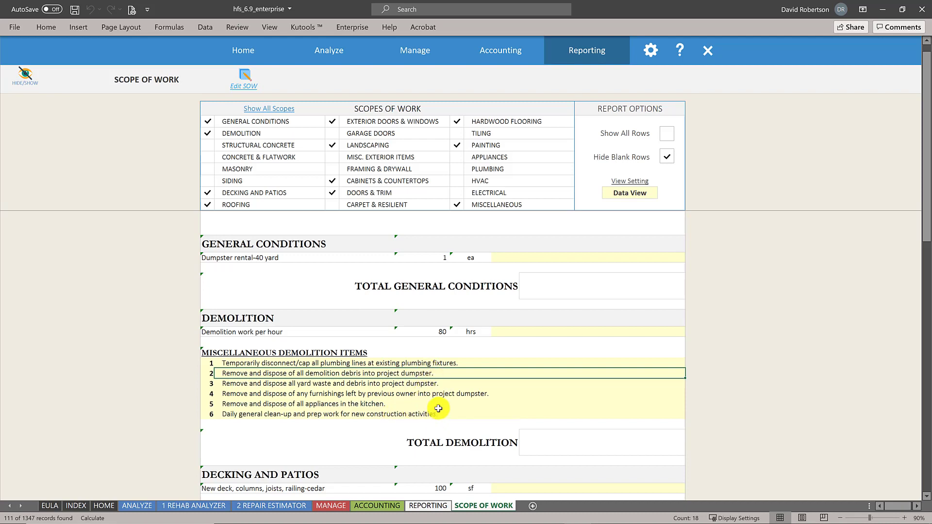
- Examine the report's Decking and Patios scope, including the deck quantity and the first four miscellaneous items
scroll(445, 404, "down", 1)
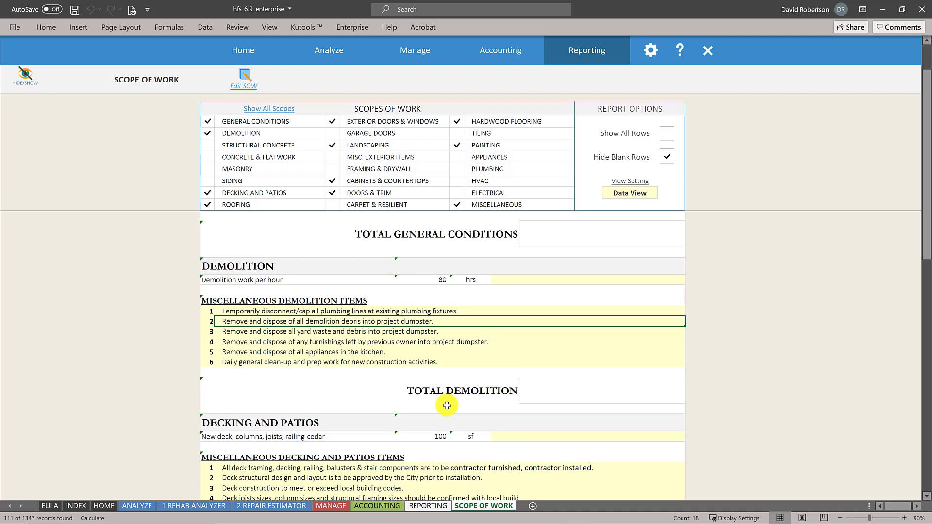
scroll(447, 405, "down", 1)
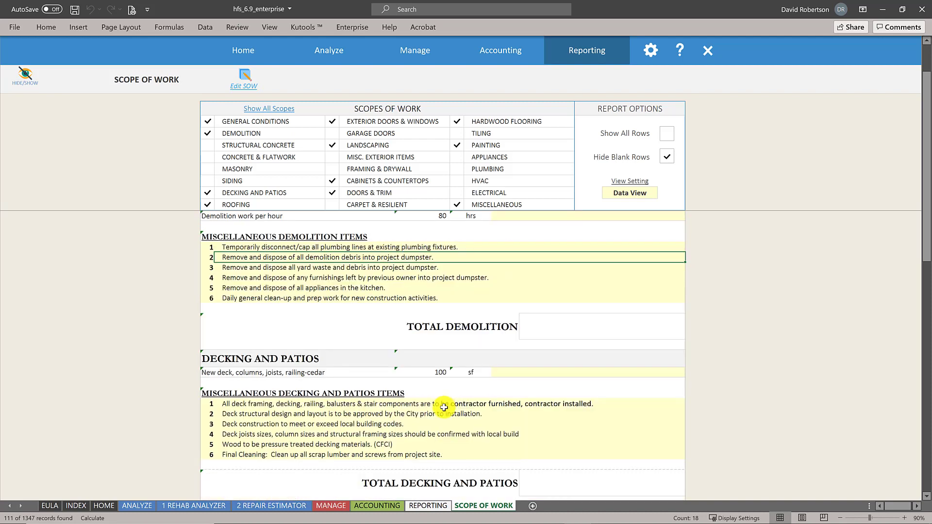
scroll(444, 407, "down", 1)
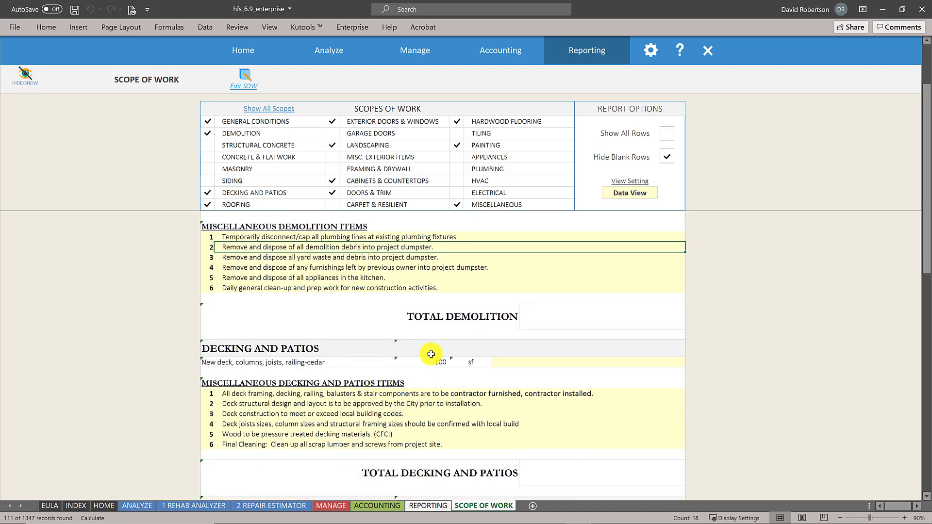
left_click(432, 363)
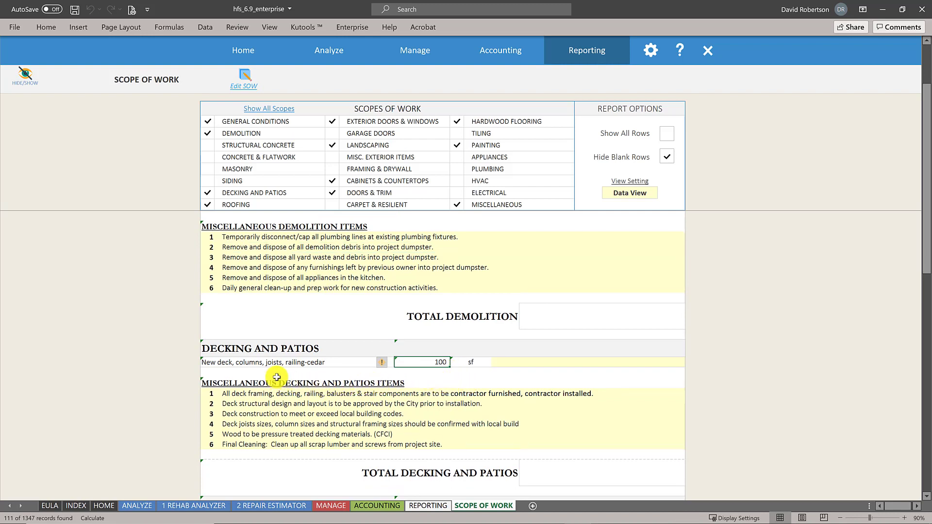
left_click(379, 396)
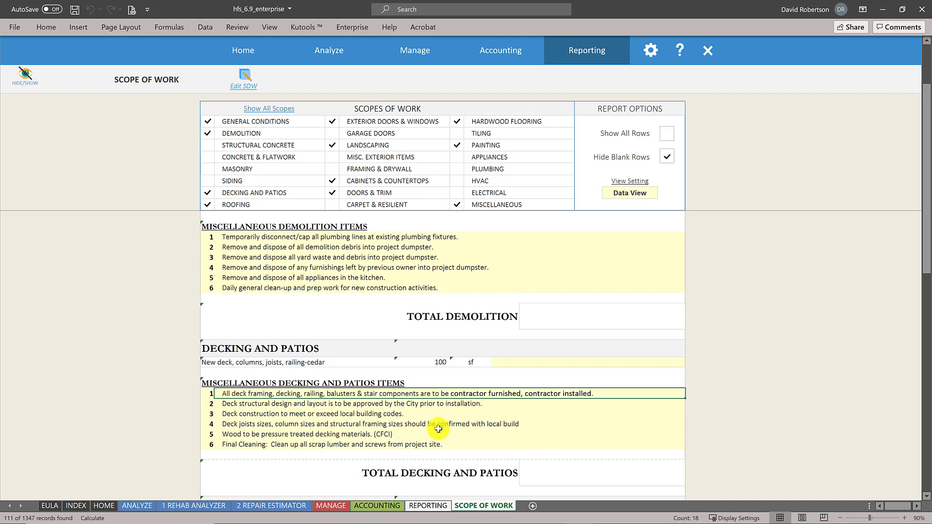
left_click(422, 405)
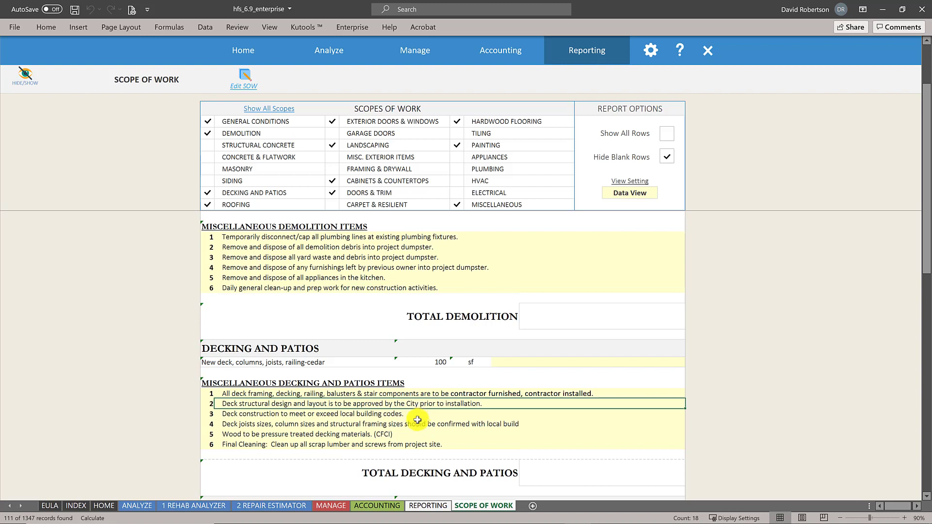
left_click(416, 415)
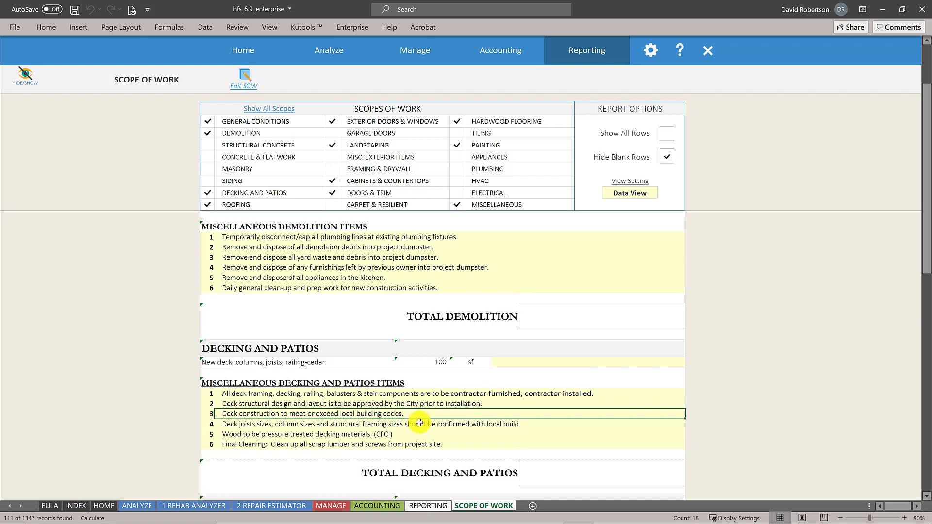
left_click(420, 425)
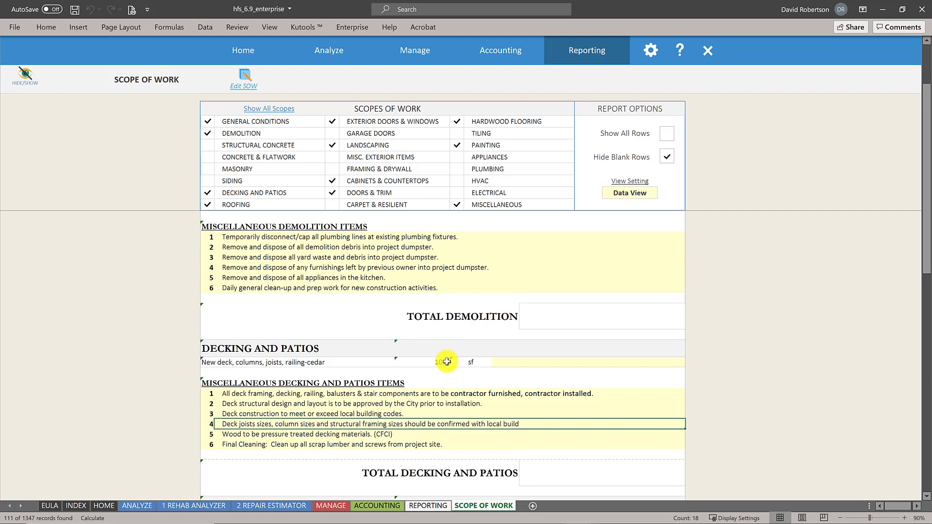
- Review the Roofing scope items in the report, then return to the project management page
scroll(445, 371, "down", 3)
scroll(446, 372, "down", 1)
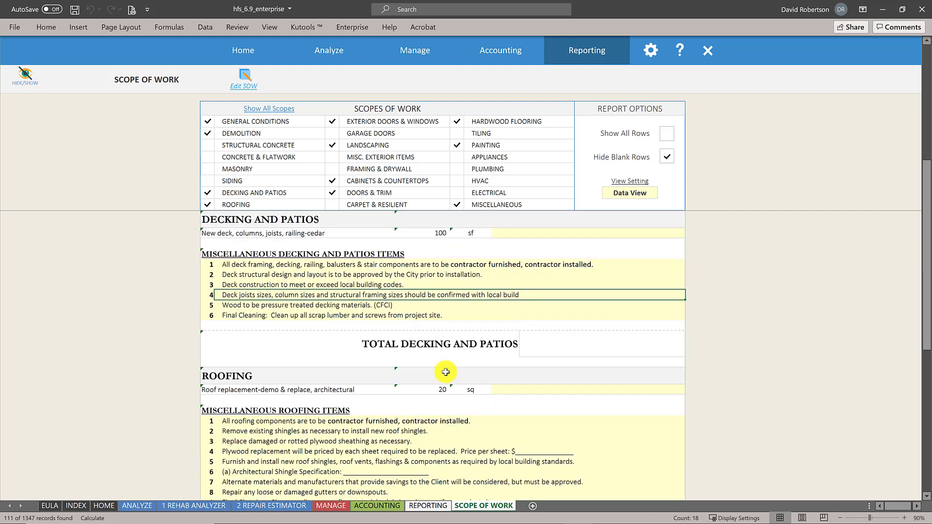
scroll(445, 372, "down", 1)
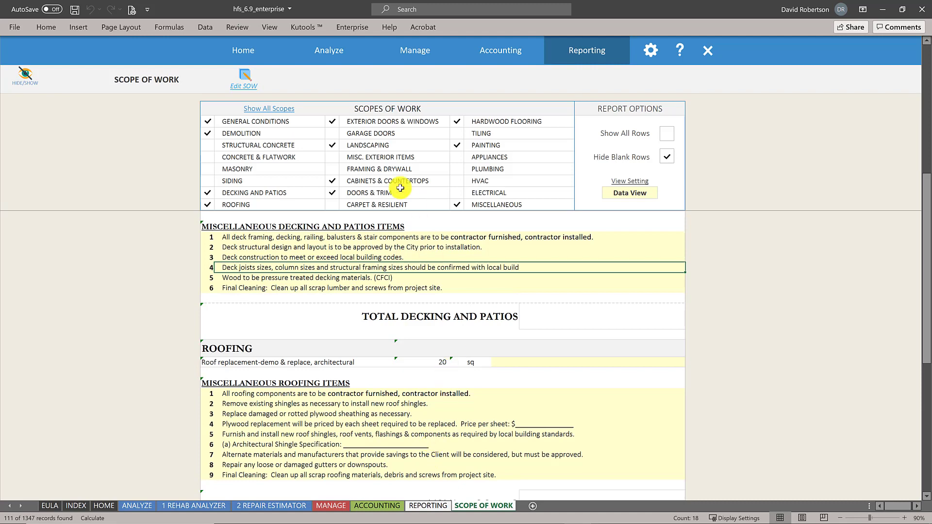
scroll(429, 374, "down", 1)
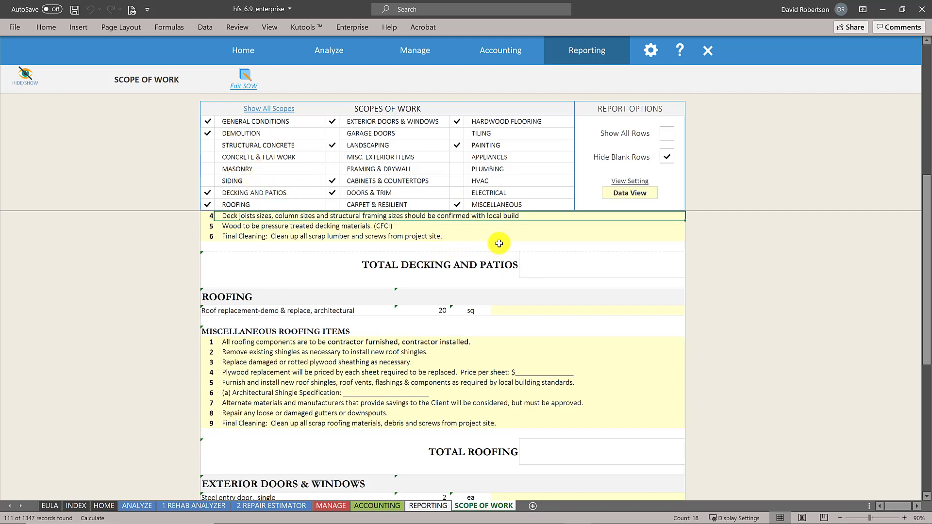
left_click(424, 61)
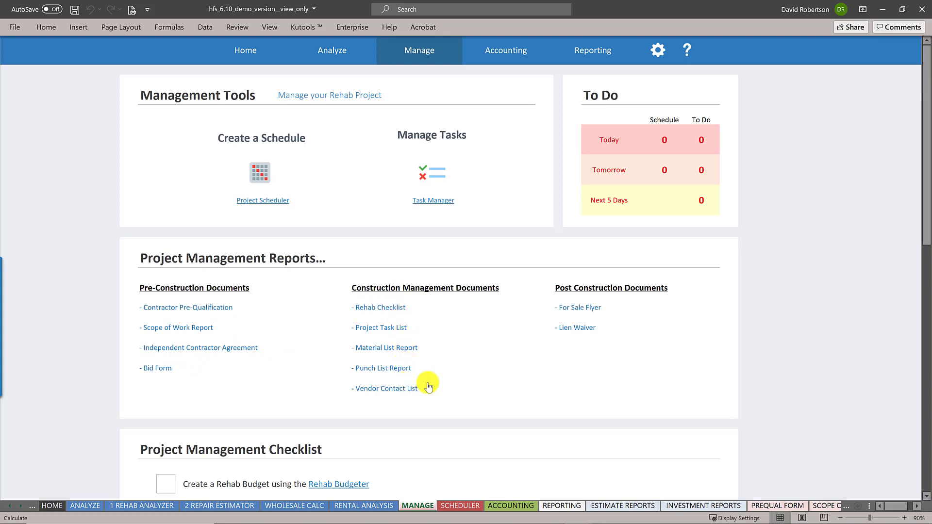
- Open the Independent Contractor Agreement from the pre-construction documents, review its articles, and return to the project management page
left_click(231, 357)
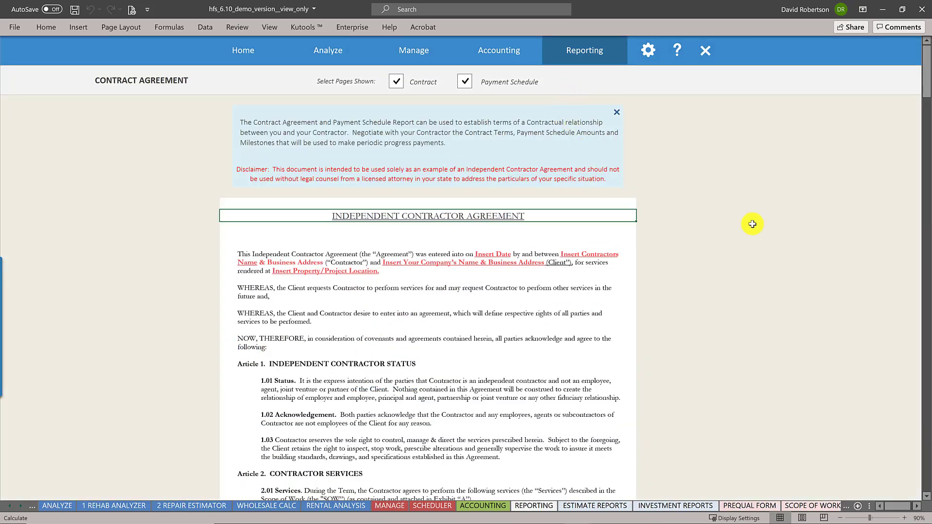
left_click_drag(927, 97, 913, 143)
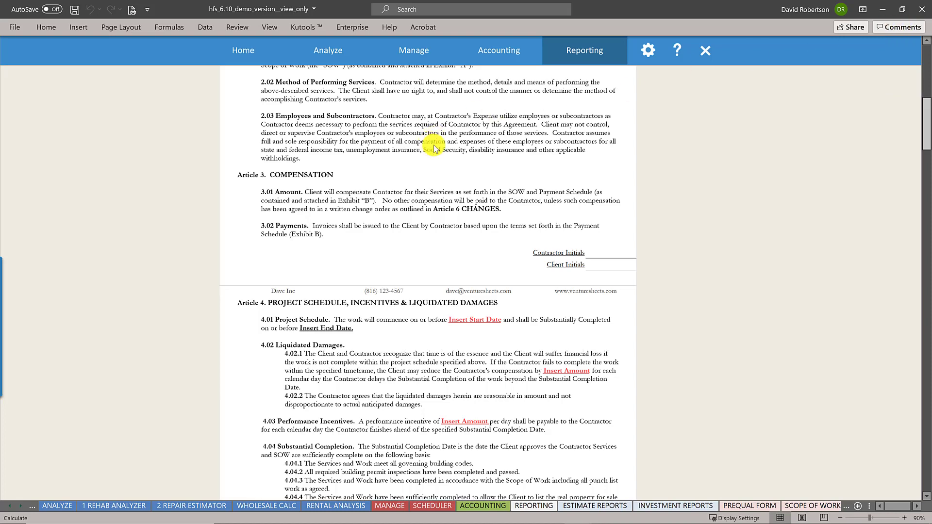
key("ctrl+Home")
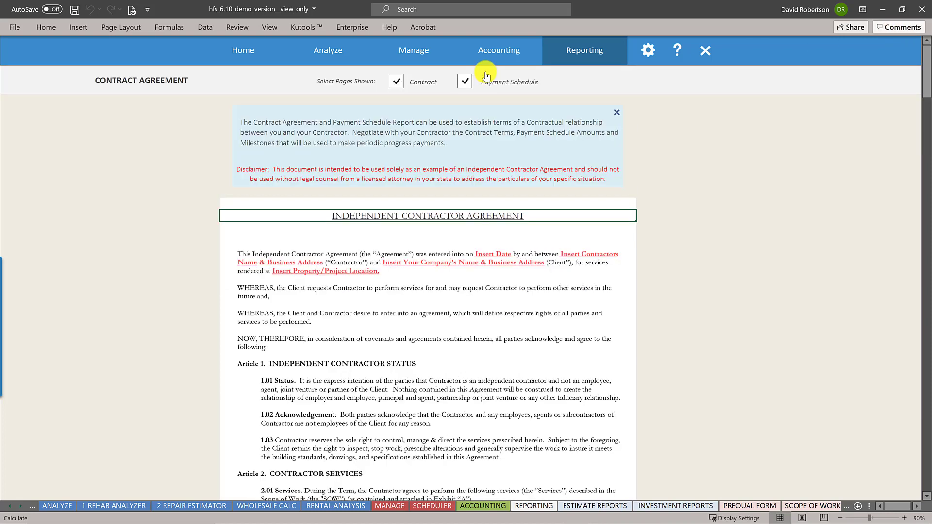
left_click(421, 54)
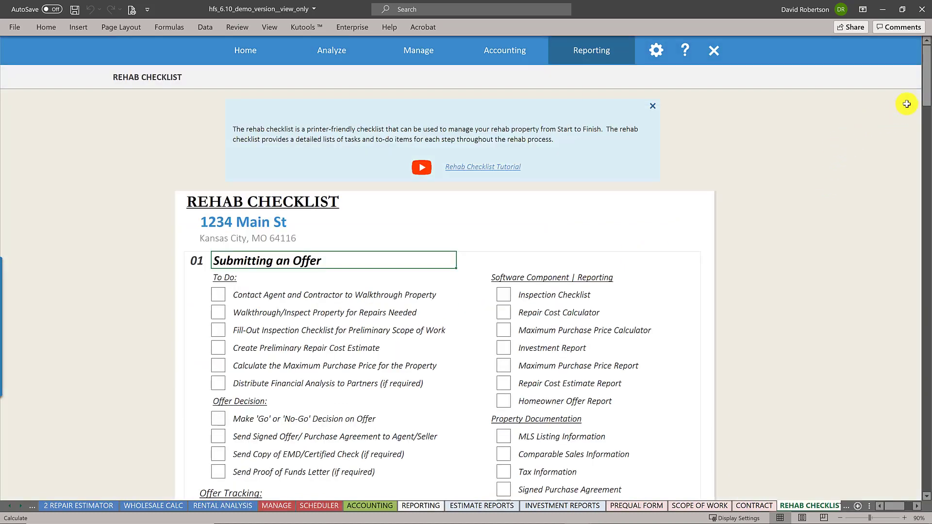
- Examine the Rehab Checklist from Submitting an Offer through Rehab Preparation, then leave the checklist for the project management page
left_click_drag(928, 86, 923, 106)
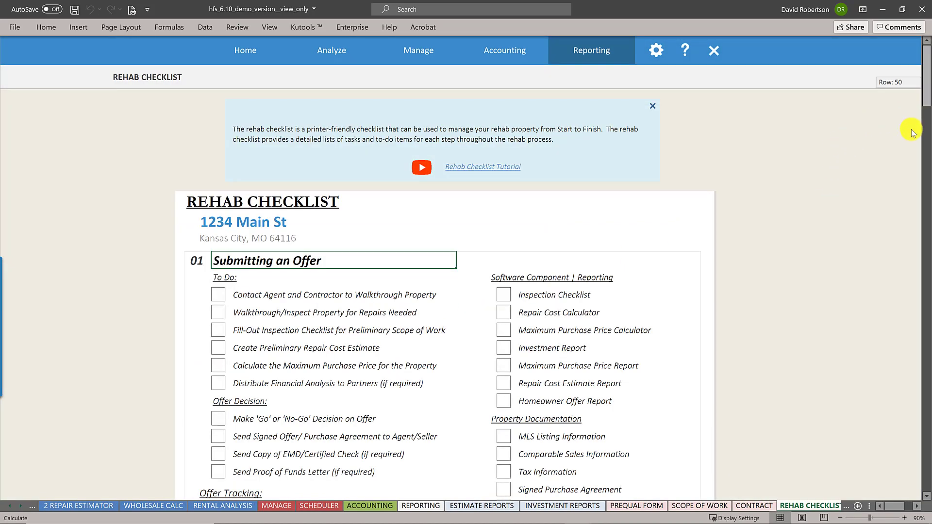
left_click_drag(910, 141, 910, 154)
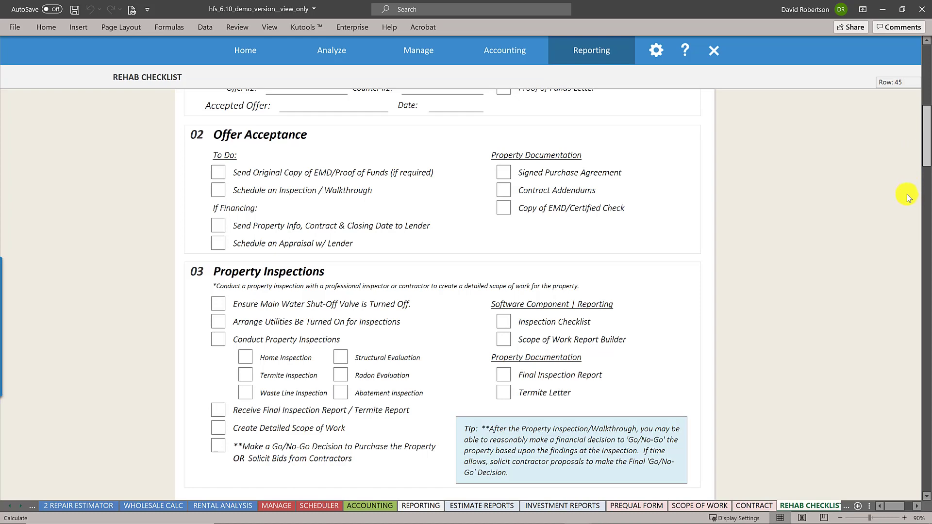
left_click_drag(908, 200, 907, 200)
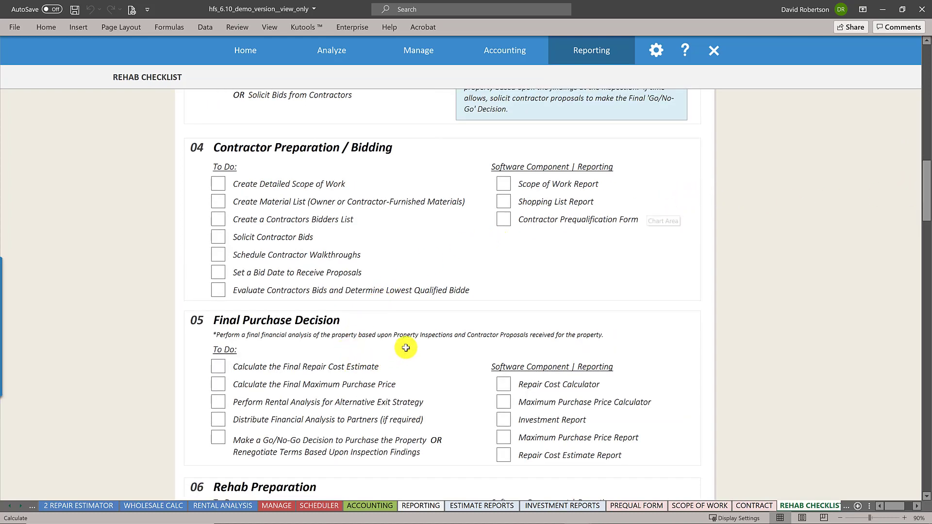
scroll(429, 54, "down", 2)
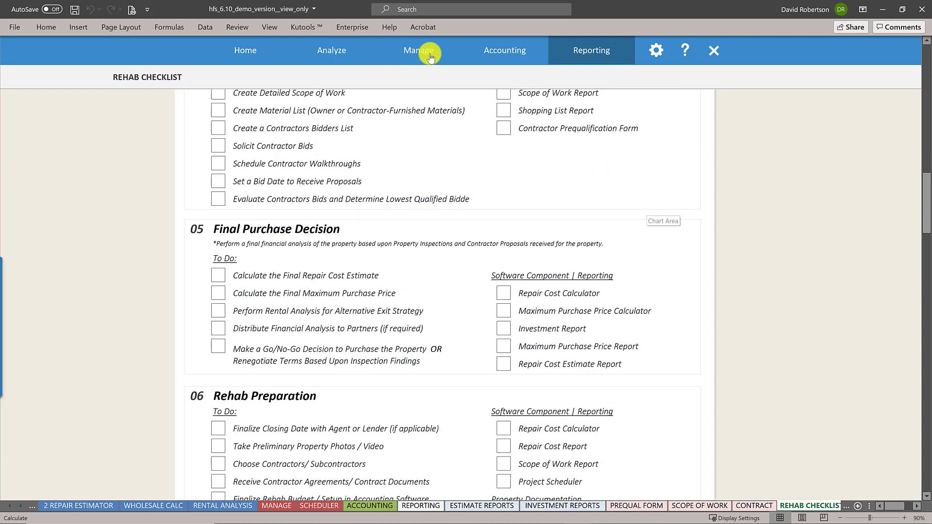
left_click(429, 54)
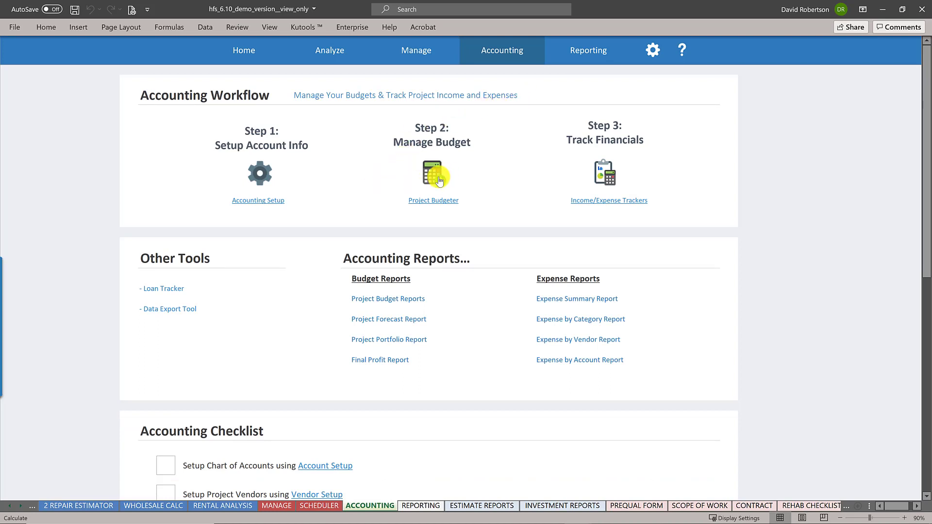
- Open Accounting Setup from the accounting workflow, review the vendor and account lists, and return to the accounting page
left_click(257, 174)
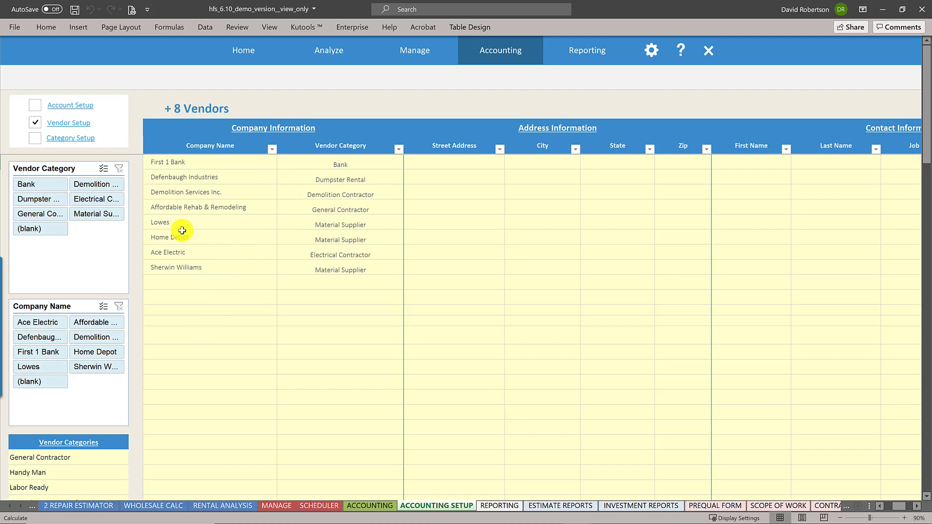
left_click(74, 109)
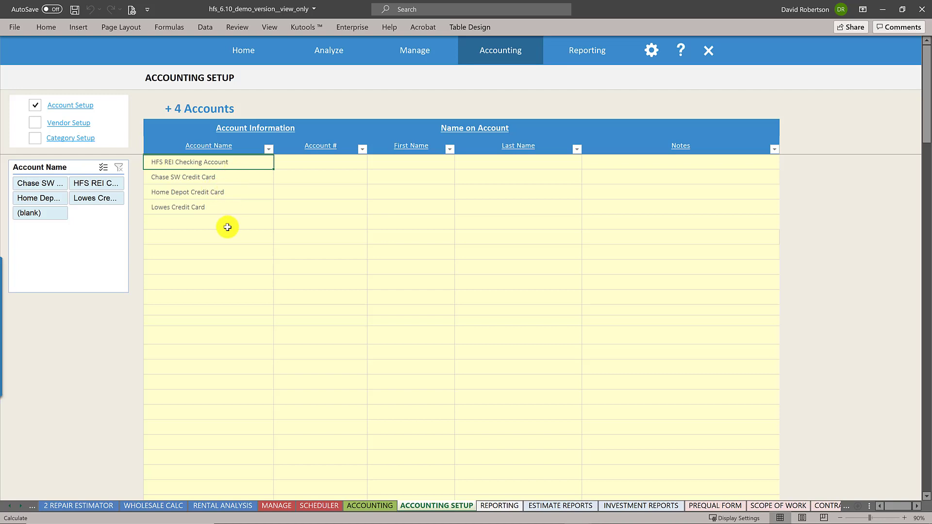
left_click(502, 64)
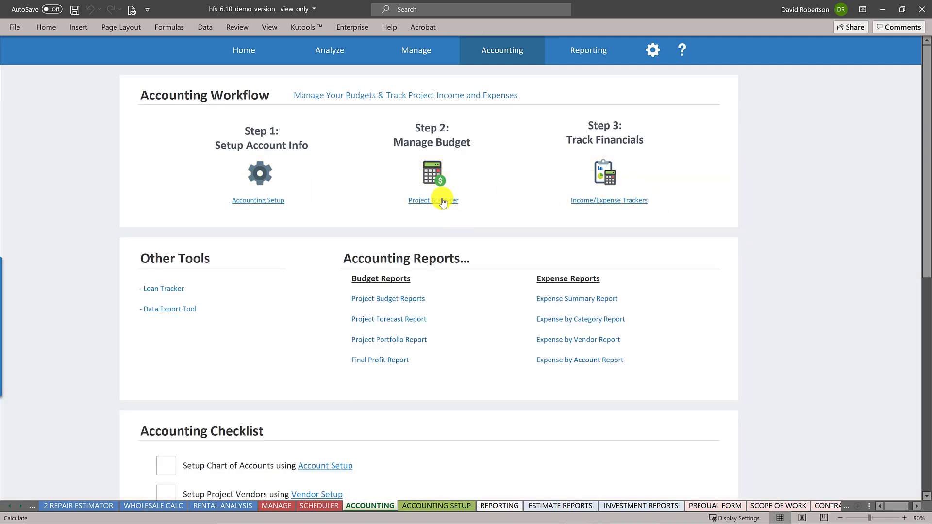
- Open the Project Budgeter and review the purchase price, fixed costs and first repair costs against the budget
left_click(573, 254)
left_click(430, 199)
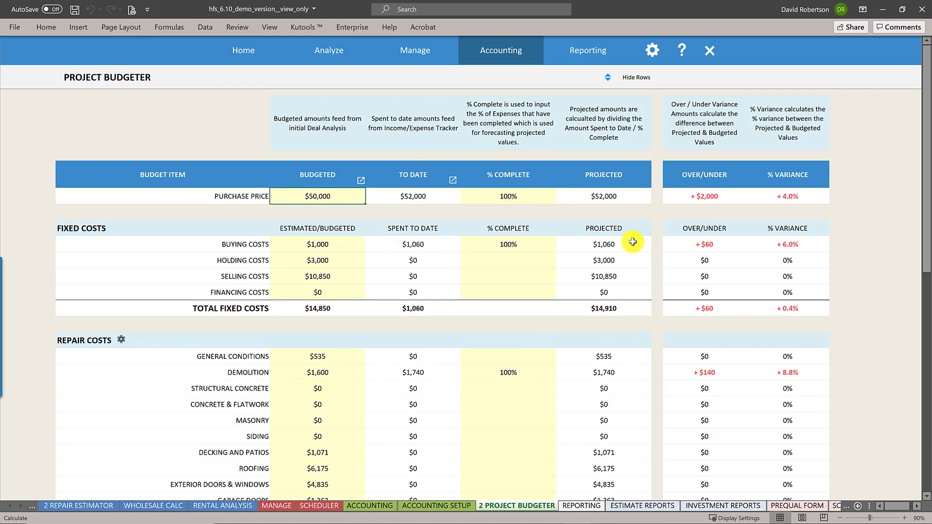
scroll(342, 179, "down", 1)
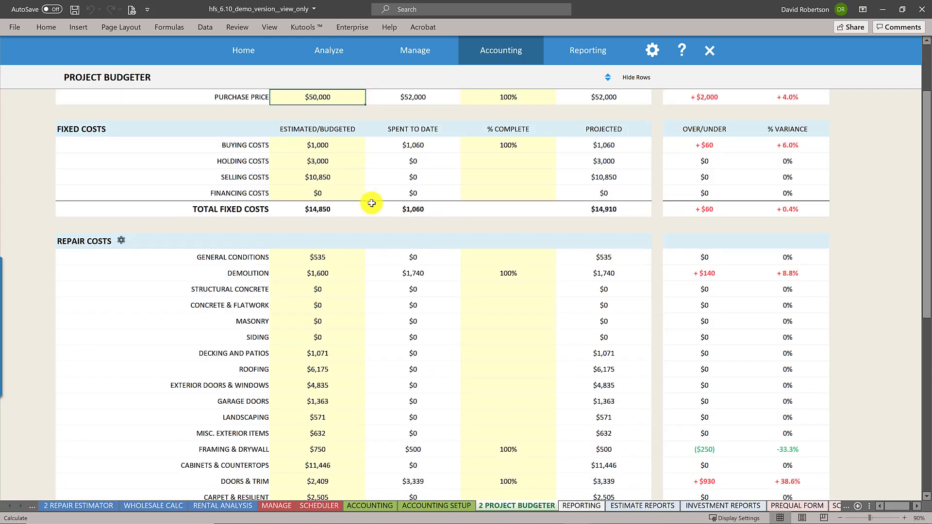
scroll(371, 139, "up", 1)
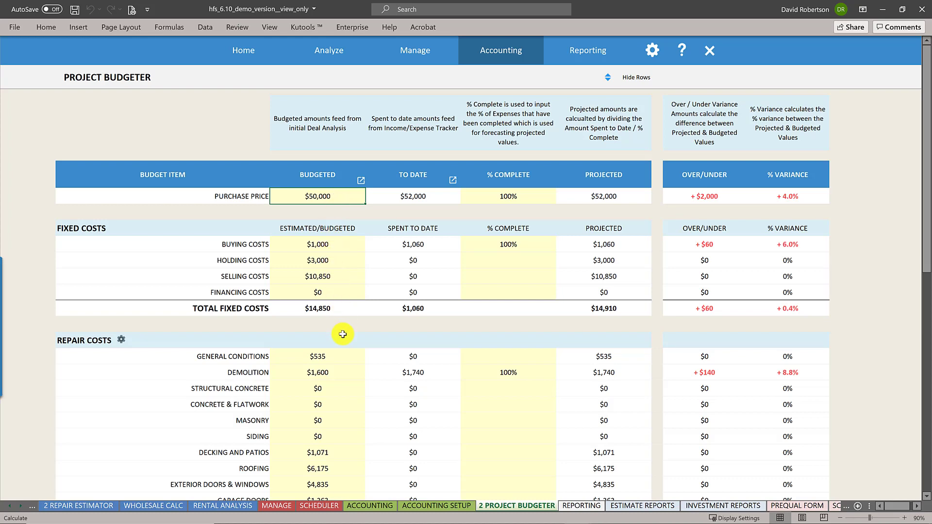
- Examine the budgeter's remaining repair costs, contingency allowance, total project costs and profit summary
scroll(338, 354, "down", 7)
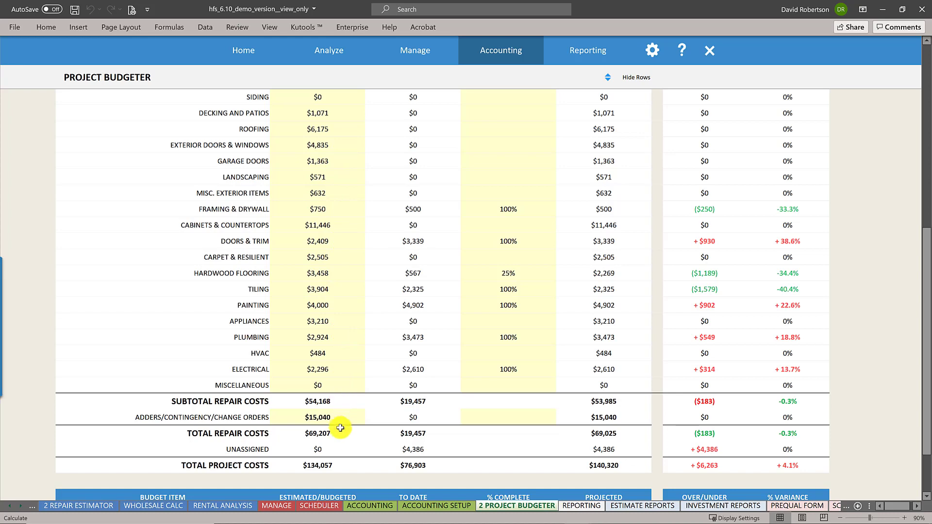
scroll(357, 435, "down", 2)
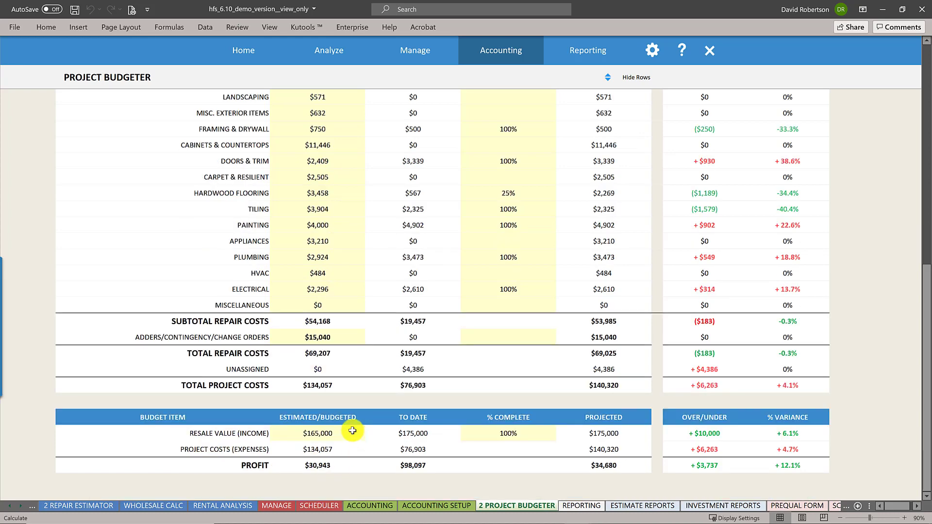
scroll(346, 453, "down", 2)
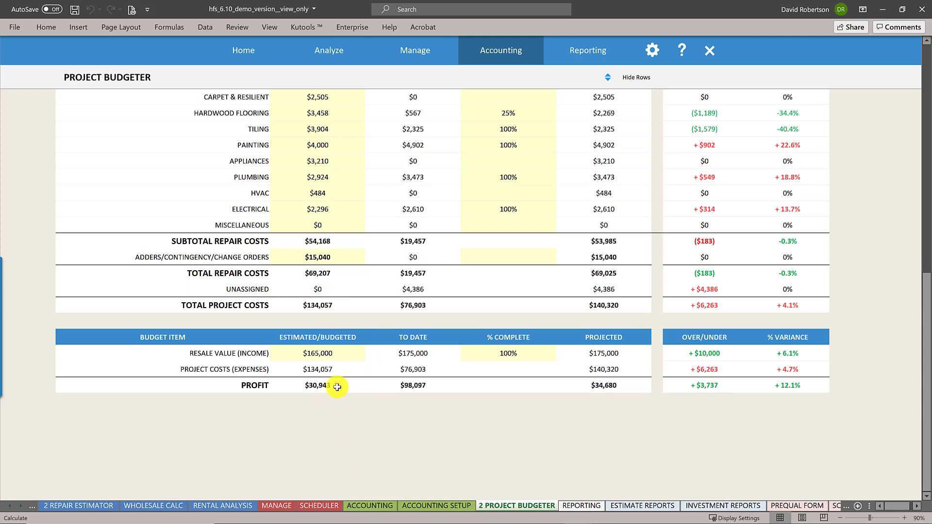
left_click(318, 253)
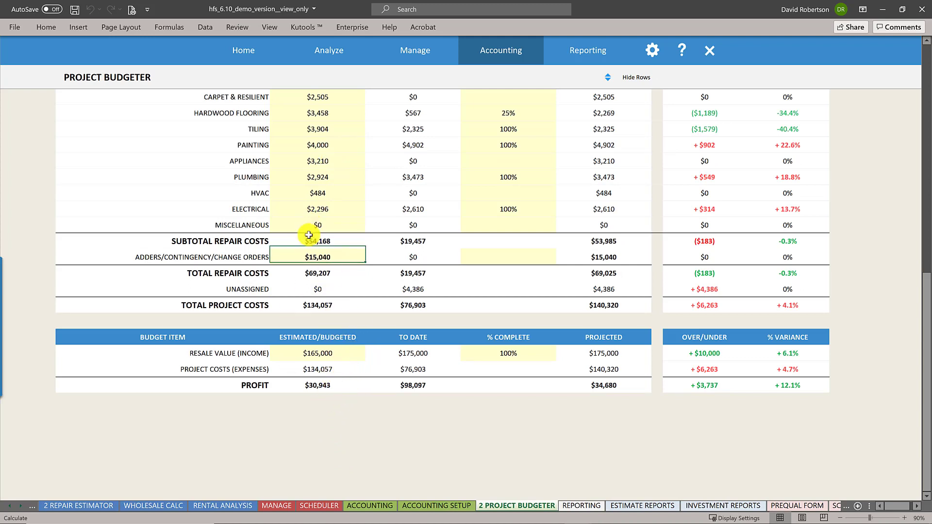
scroll(317, 252, "up", 10)
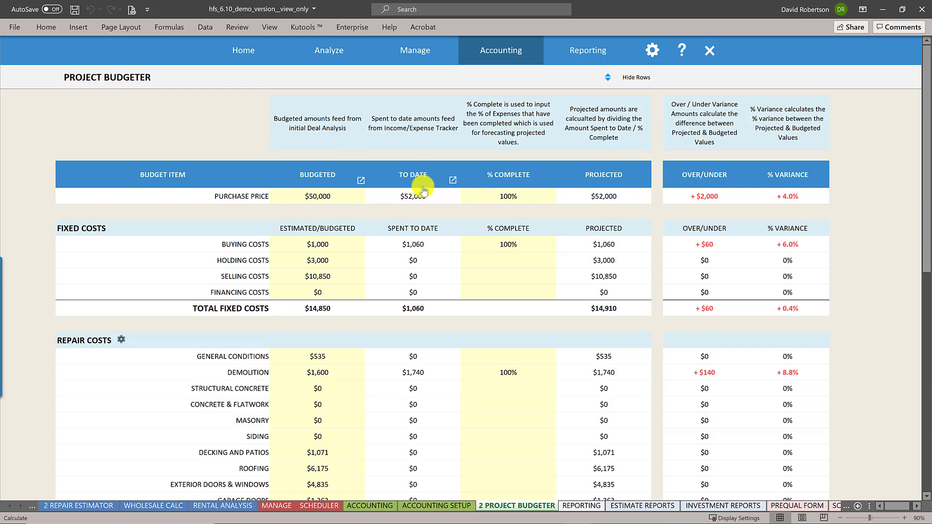
- Open the income tracker linked to the to-date amounts, switch to expenses, and view the purchase price entry's account options
left_click(453, 180)
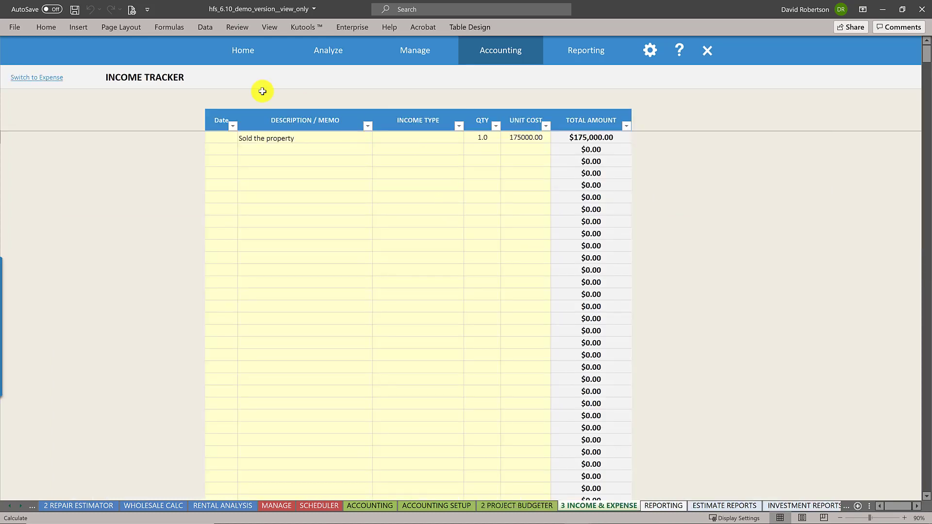
left_click(53, 79)
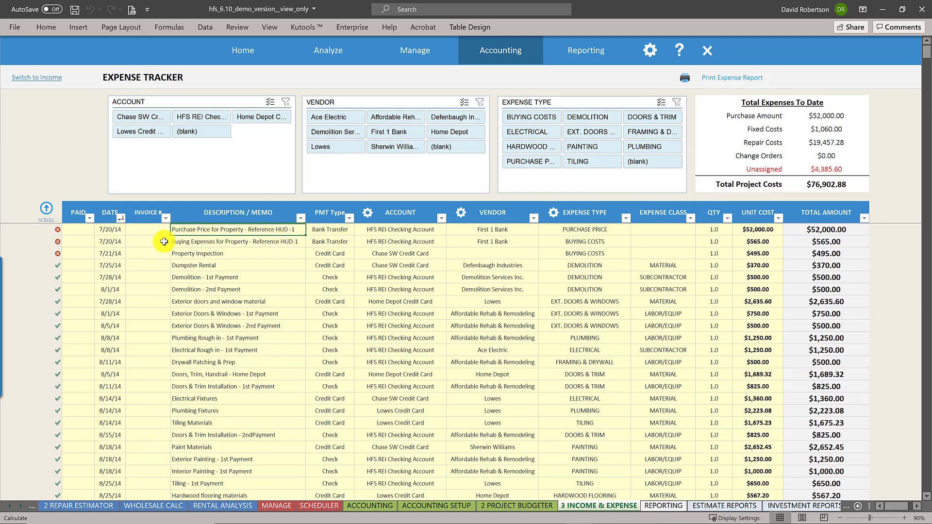
left_click(440, 234)
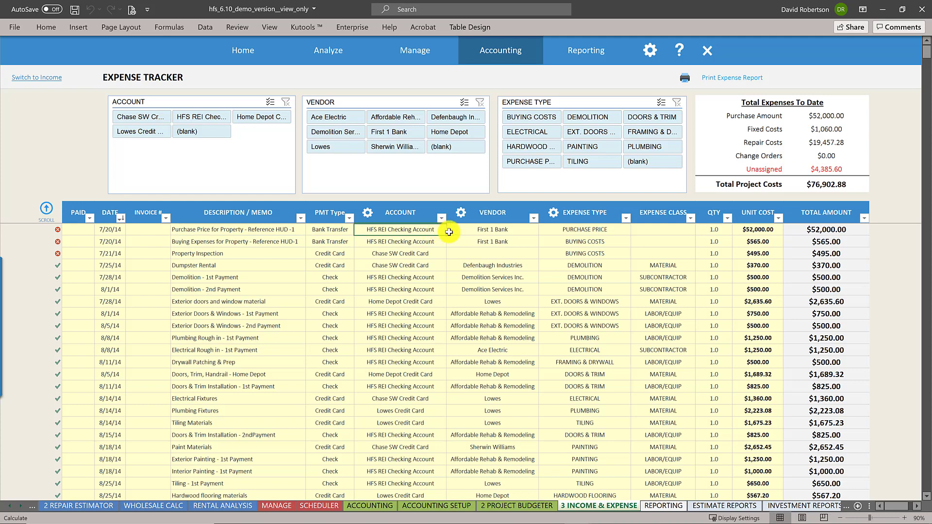
left_click(449, 231)
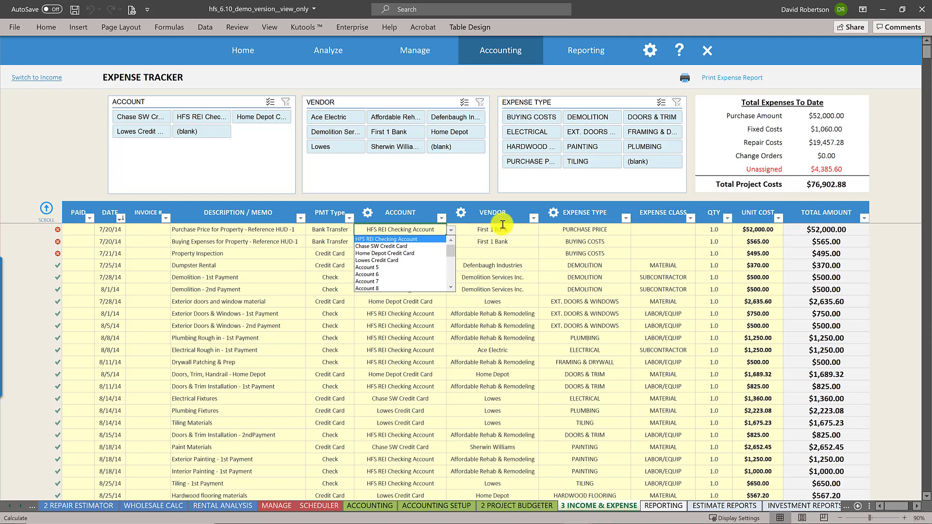
key("Escape")
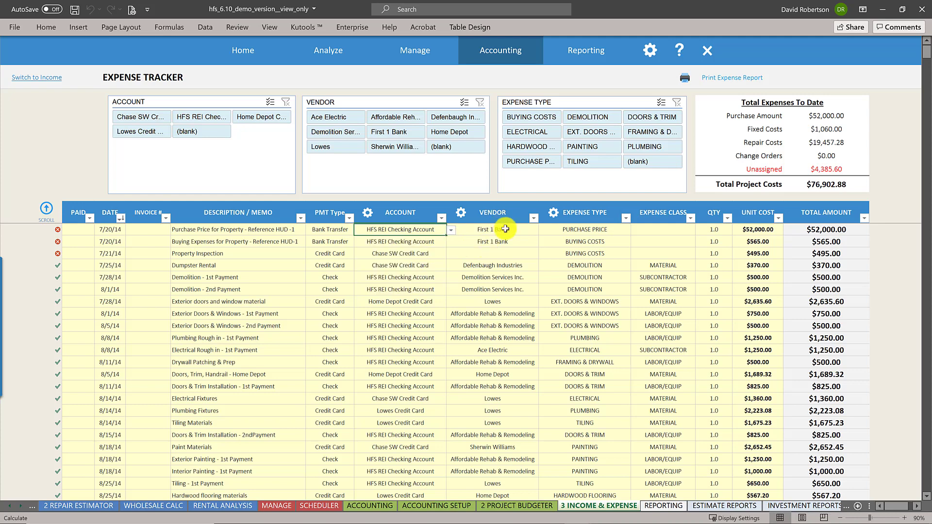
- View the available vendors and expense types for the purchase price entry without changing either selection
left_click(537, 230)
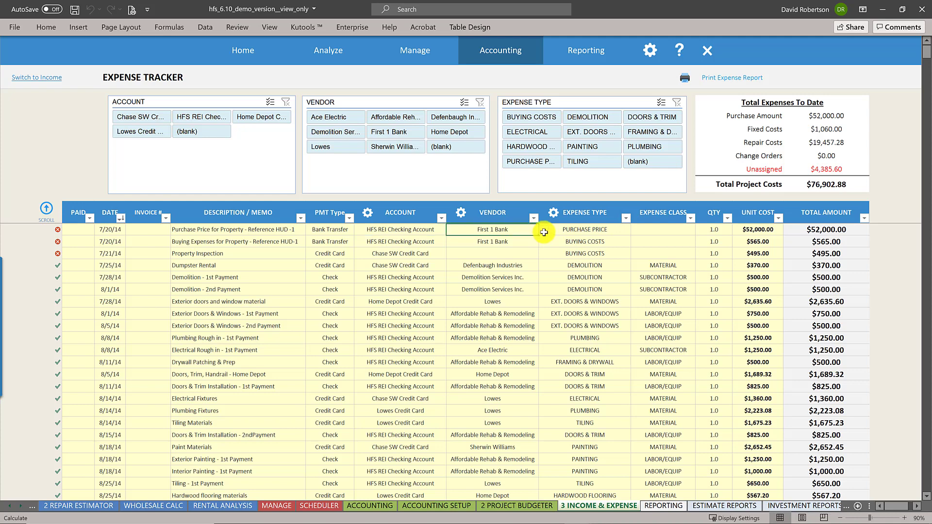
left_click(542, 230)
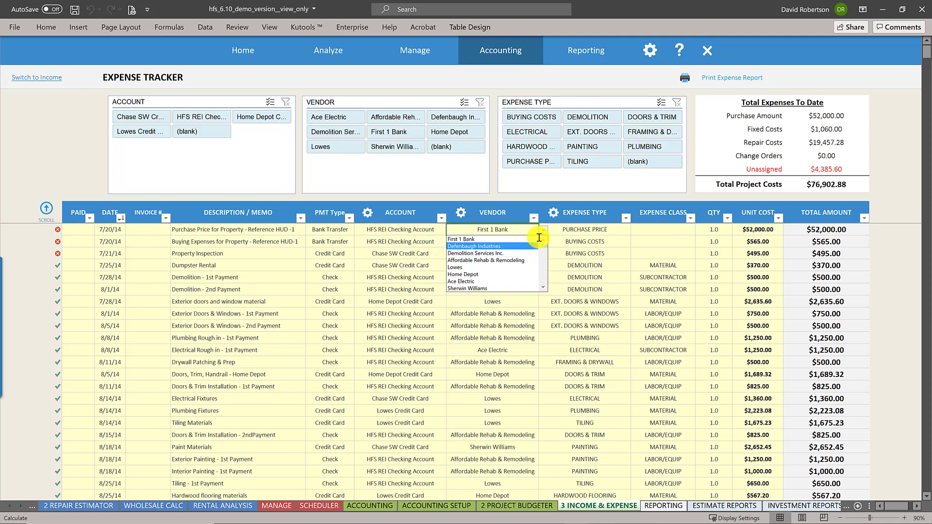
key("Escape")
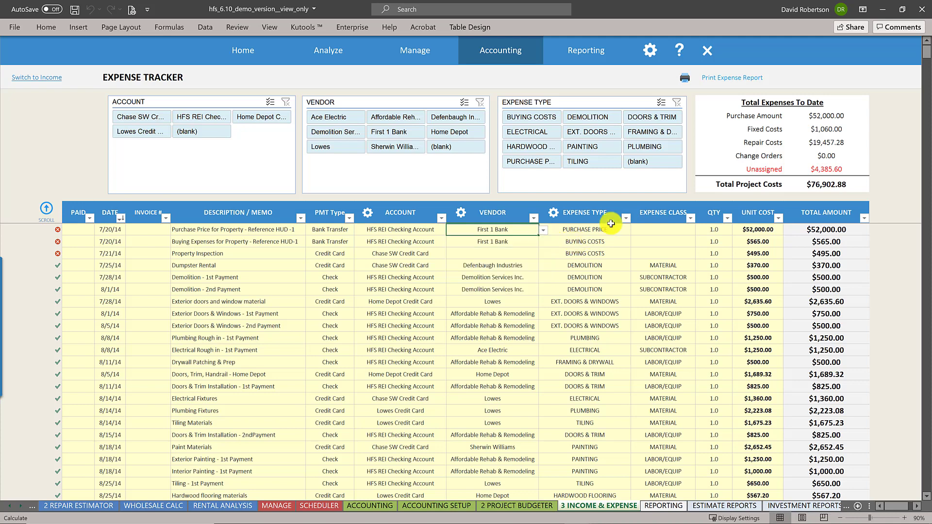
left_click(629, 231)
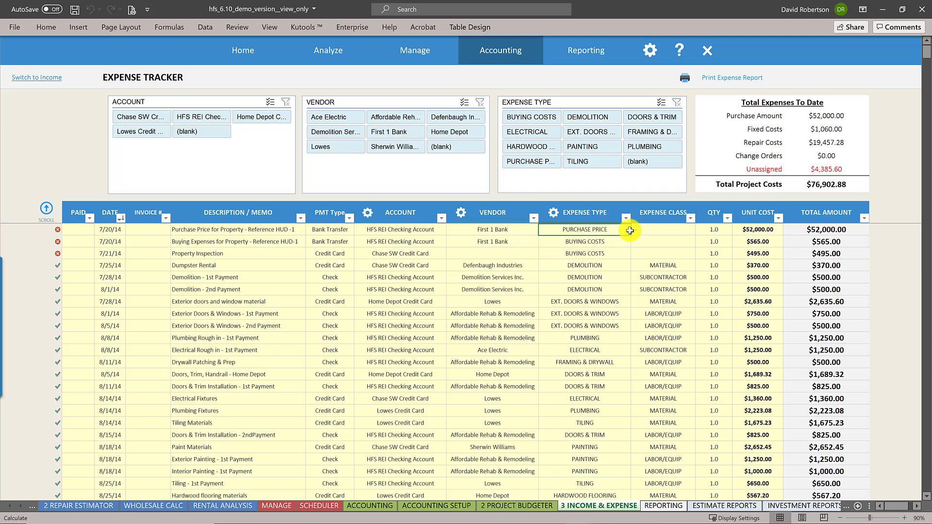
left_click(635, 231)
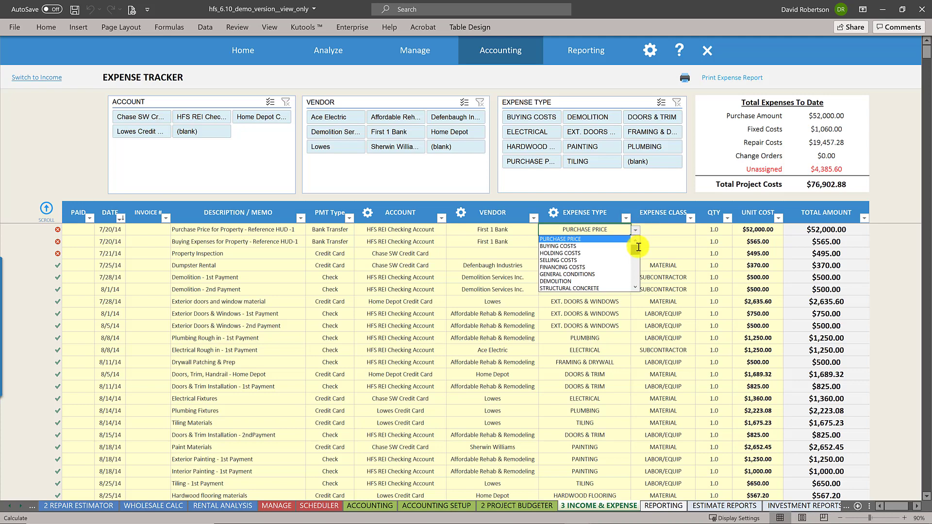
mouse_move(638, 247)
left_mouse_down()
mouse_move(639, 280)
mouse_move(641, 247)
left_mouse_up()
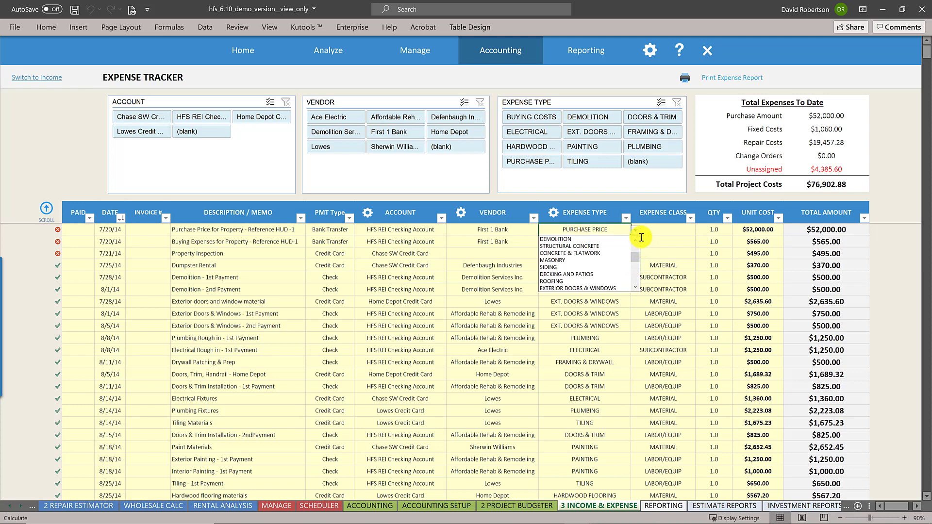
left_click(693, 244)
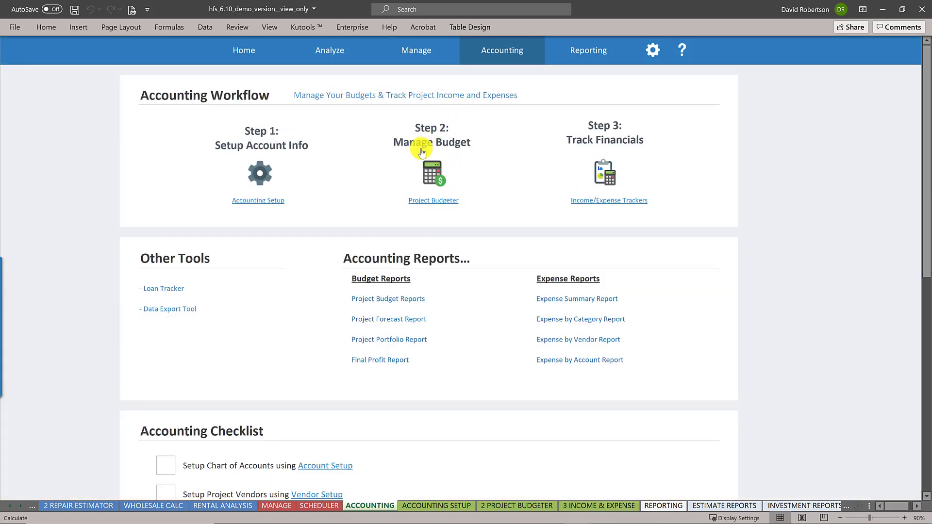
- Reopen the Project Budgeter from the accounting workflow and compare the purchase price's budgeted and to-date amounts
left_click(423, 167)
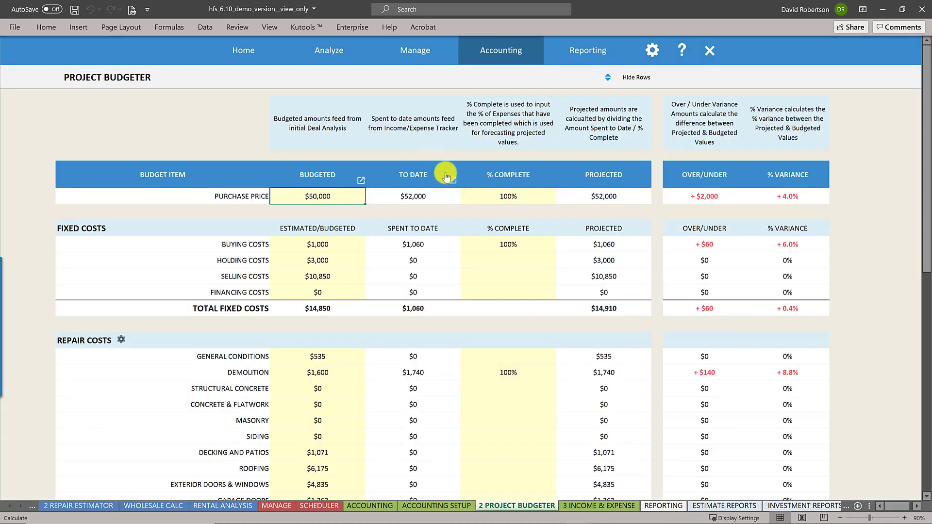
left_click(417, 194)
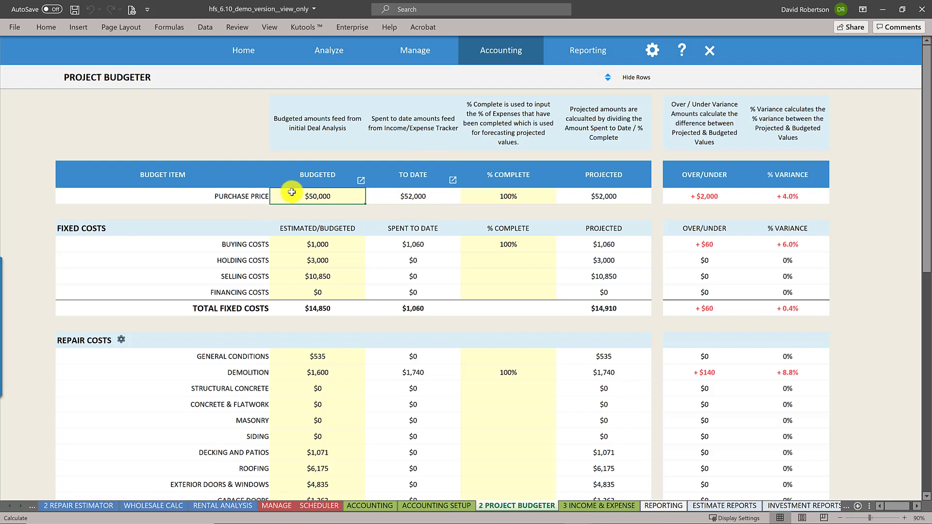
left_click(340, 199)
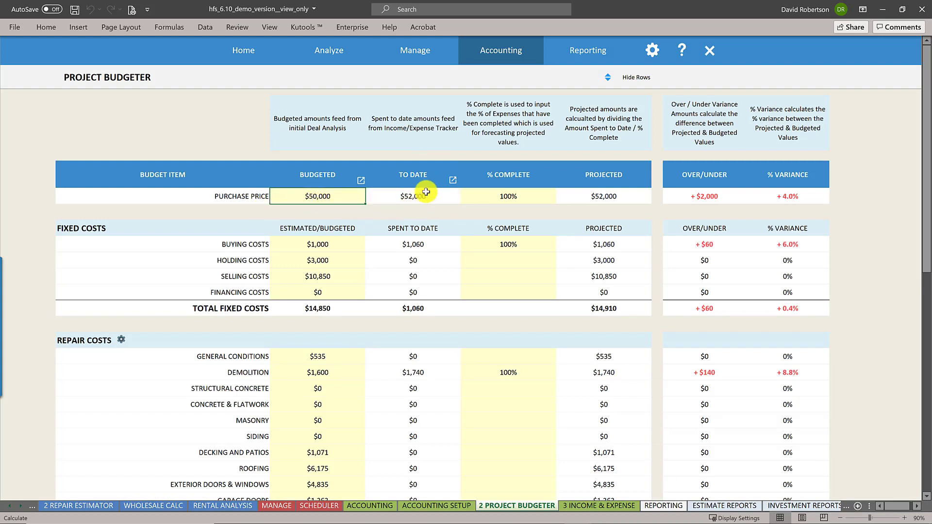
- Check the purchase price's completion percentage and compare the buying costs' spent-to-date and budgeted amounts with their over/under variance
left_click(489, 201)
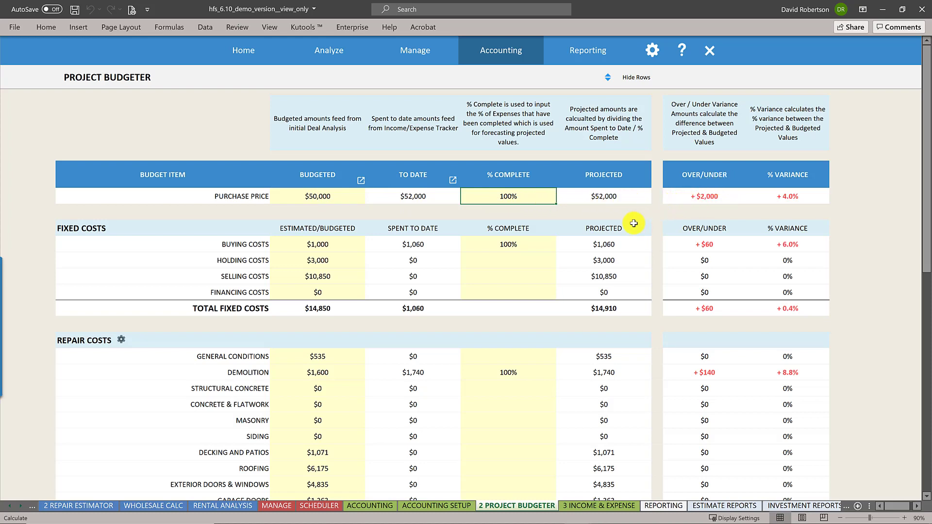
left_click(458, 244)
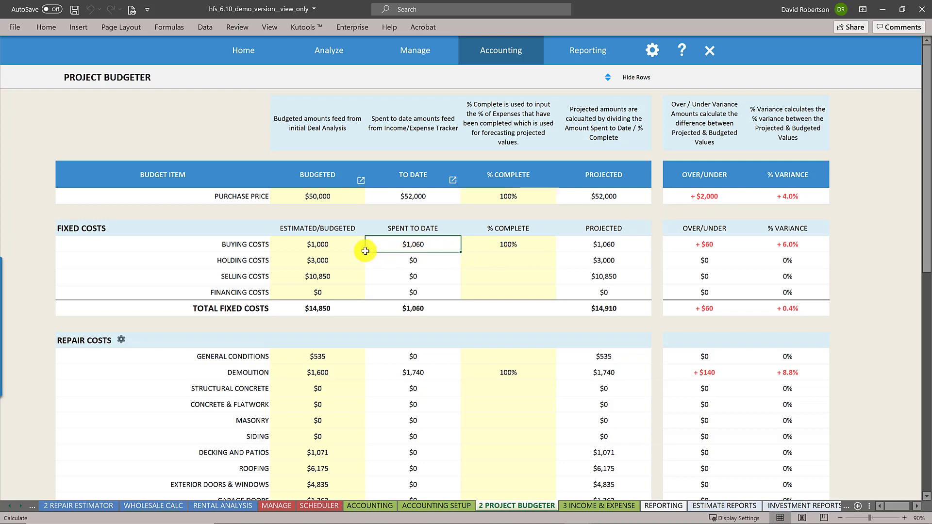
key("Left")
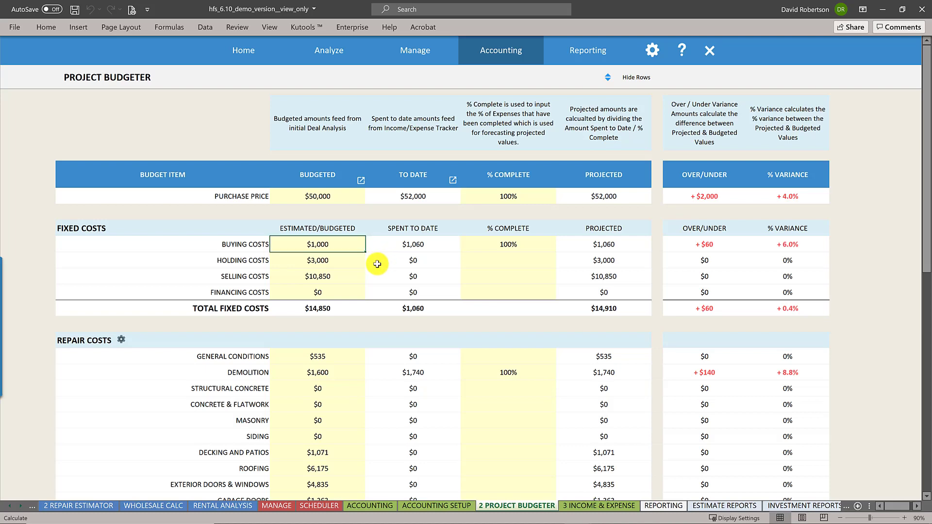
left_click(721, 243)
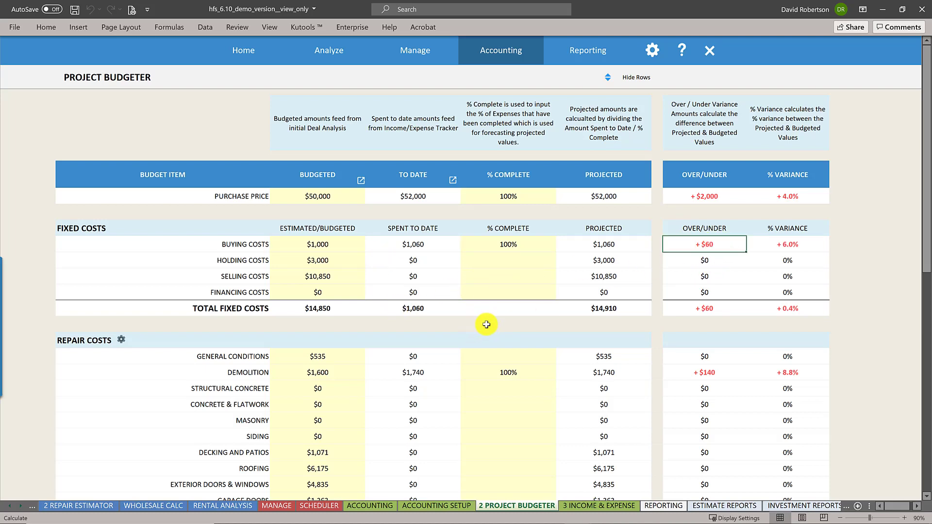
- Review the repair costs' budgeted, spent and variance amounts, including framing and drywall, through the total project costs and profit summary
scroll(486, 324, "down", 2)
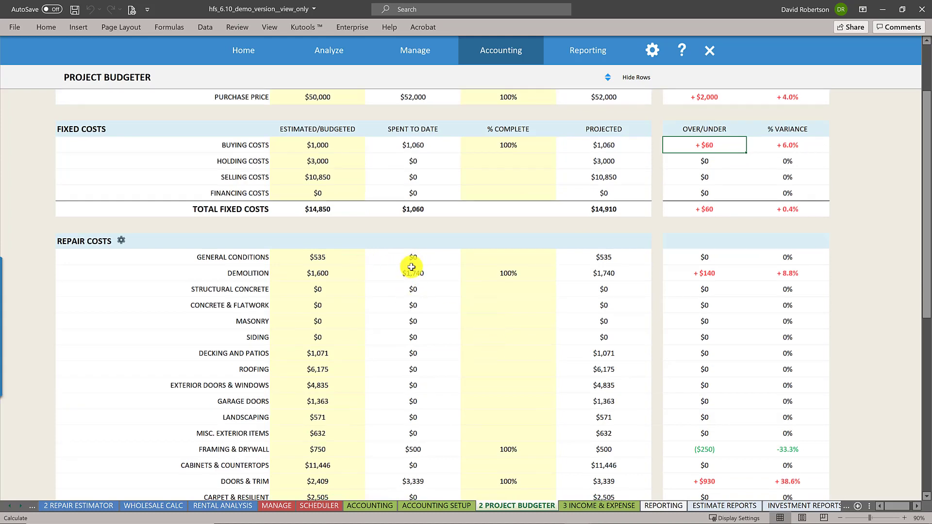
scroll(494, 267, "down", 2)
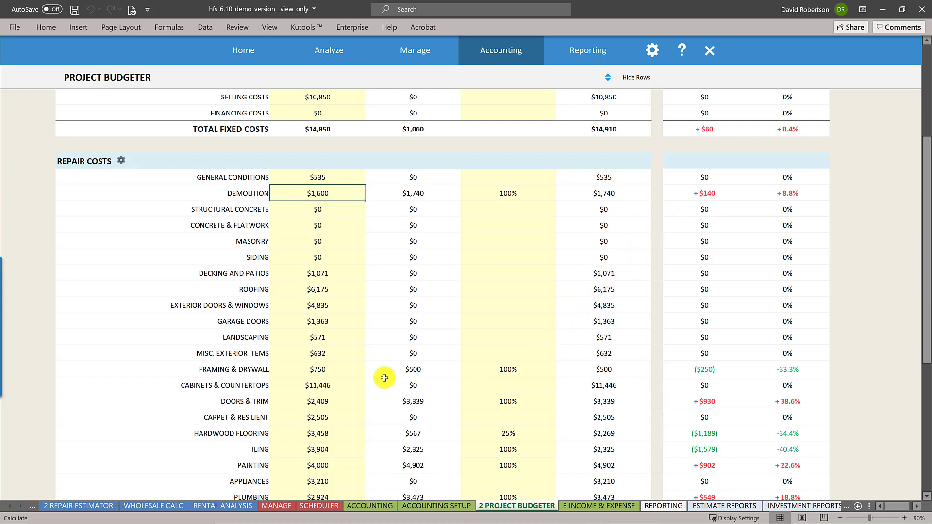
left_click(334, 371)
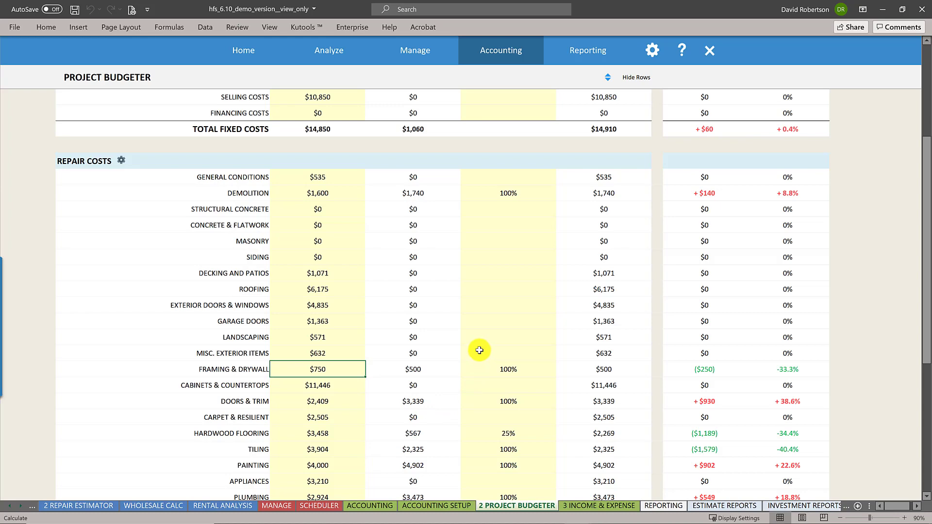
scroll(479, 350, "down", 3)
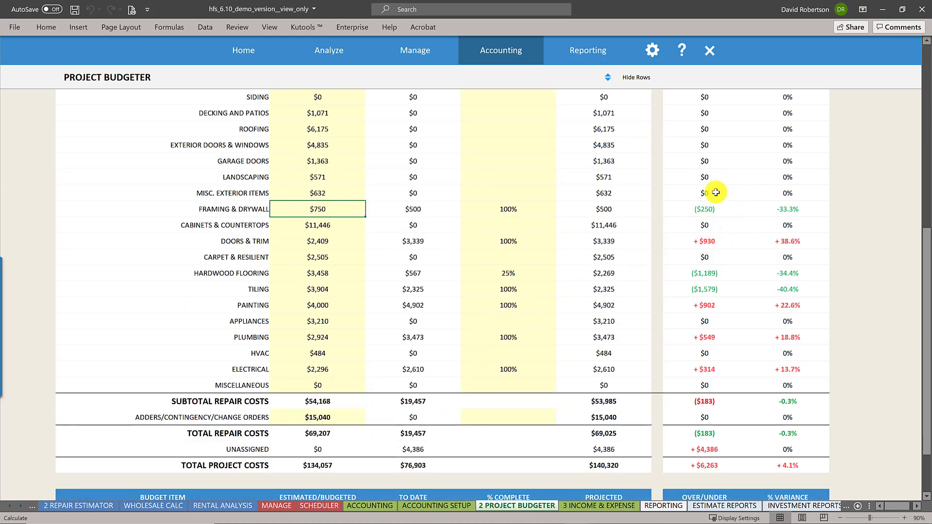
scroll(698, 196, "down", 3)
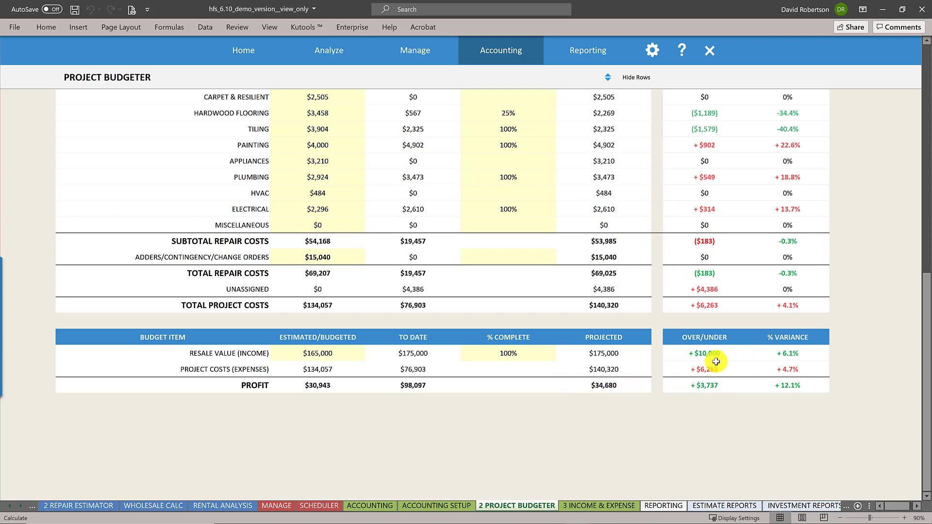
- Compare the resale value's estimated and to-date amounts and inspect its over/under variance
left_click(347, 353)
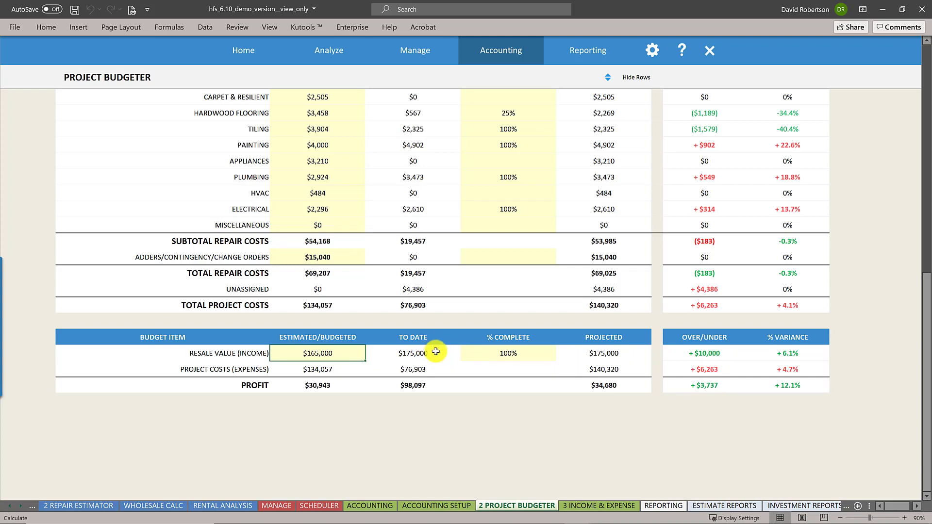
left_click(404, 359)
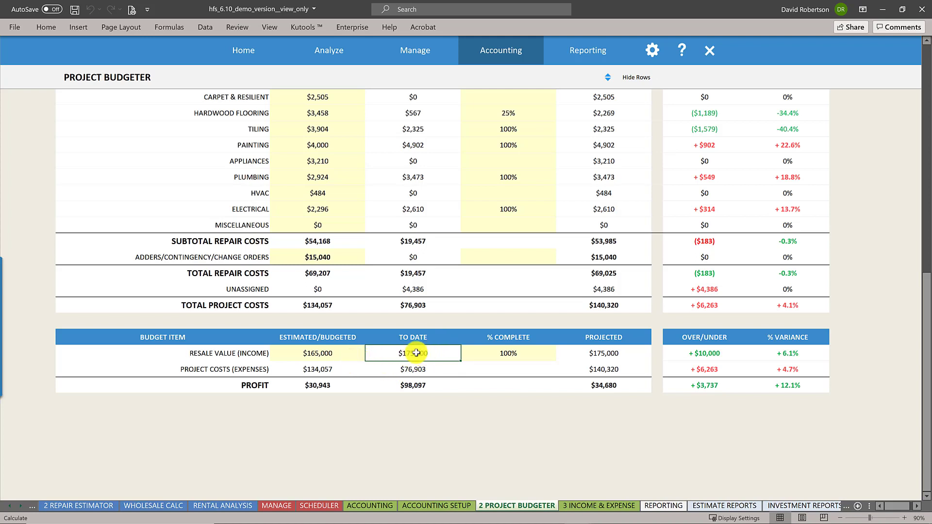
left_click(353, 354)
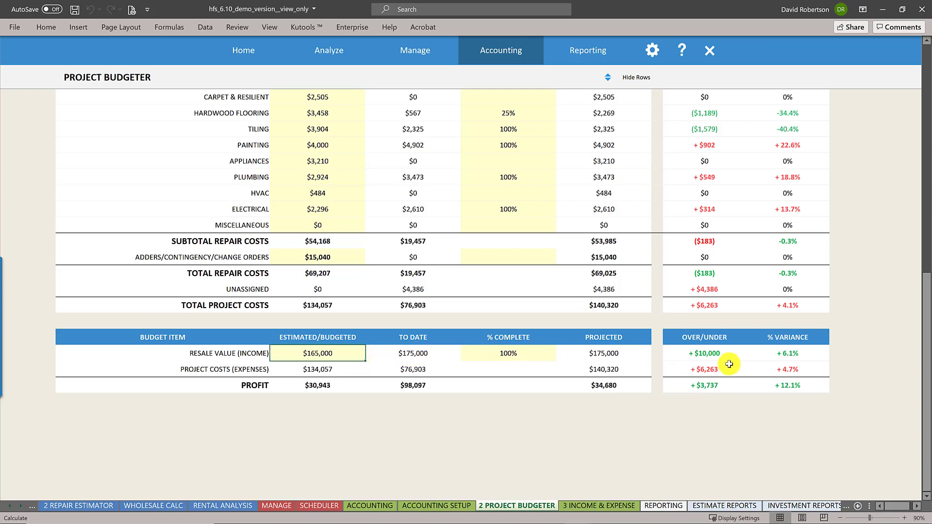
left_click(663, 354)
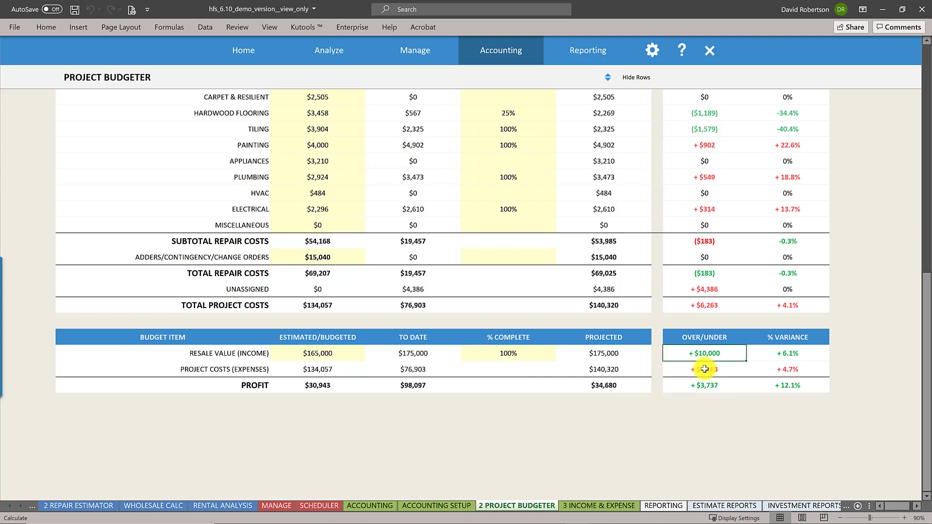
- Inspect the over/under variances of project costs and profit, and check the projected profit against the budgeted profit
left_click(719, 375)
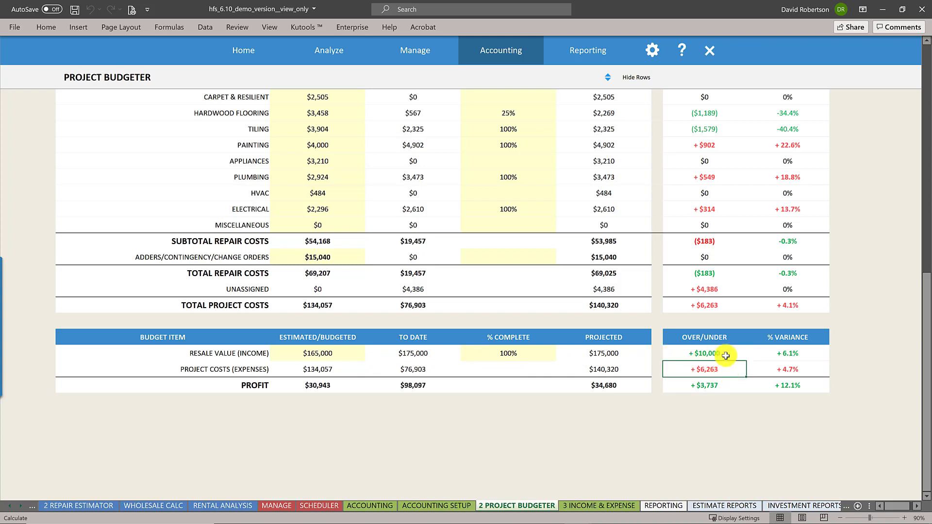
left_click(713, 385)
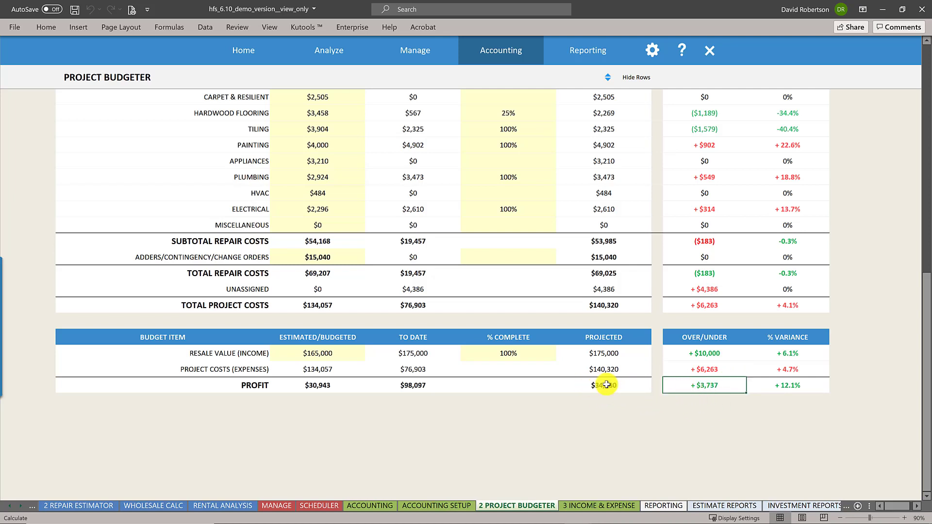
left_click(623, 384)
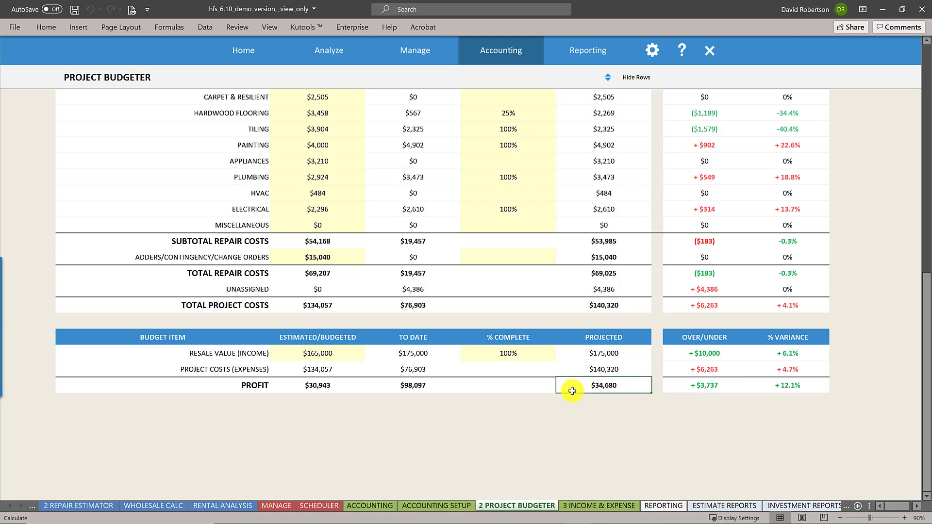
left_click(333, 380)
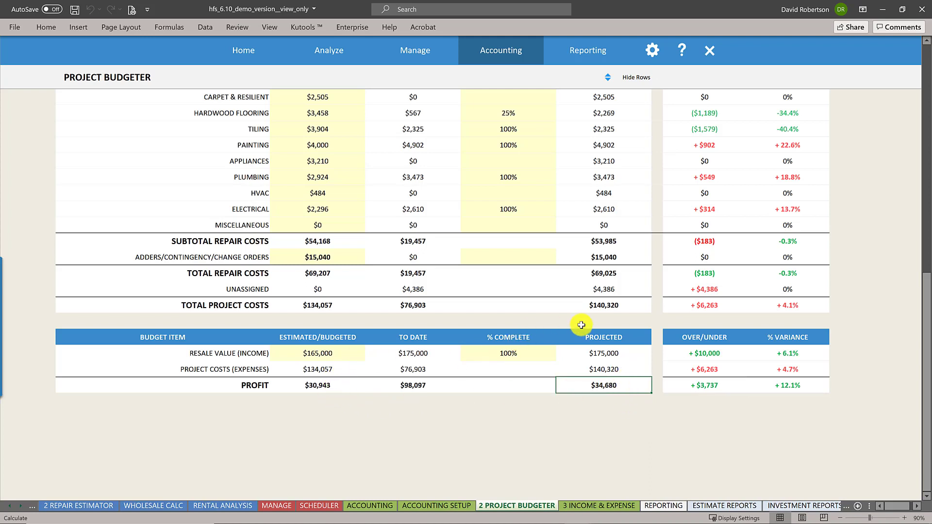
- Return to the accounting workflow and open the Project Budget Report
scroll(607, 243, "up", 10)
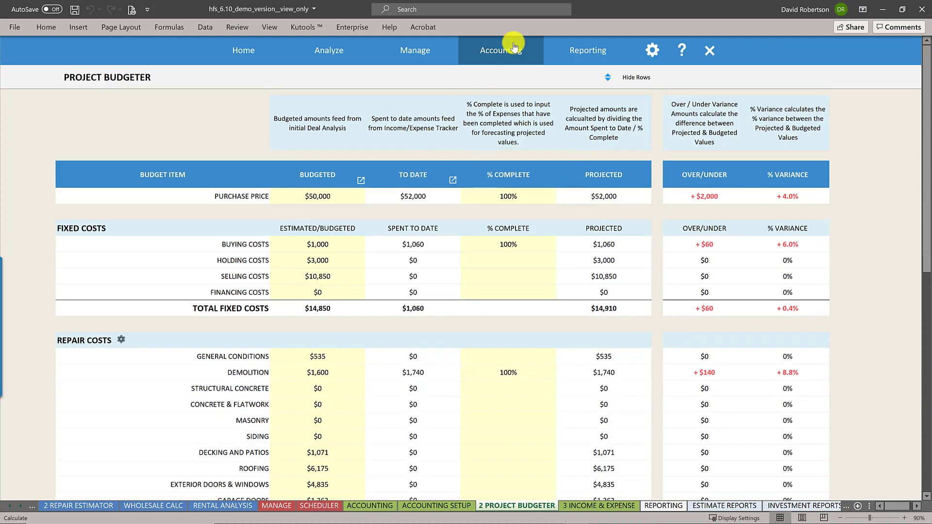
left_click(515, 74)
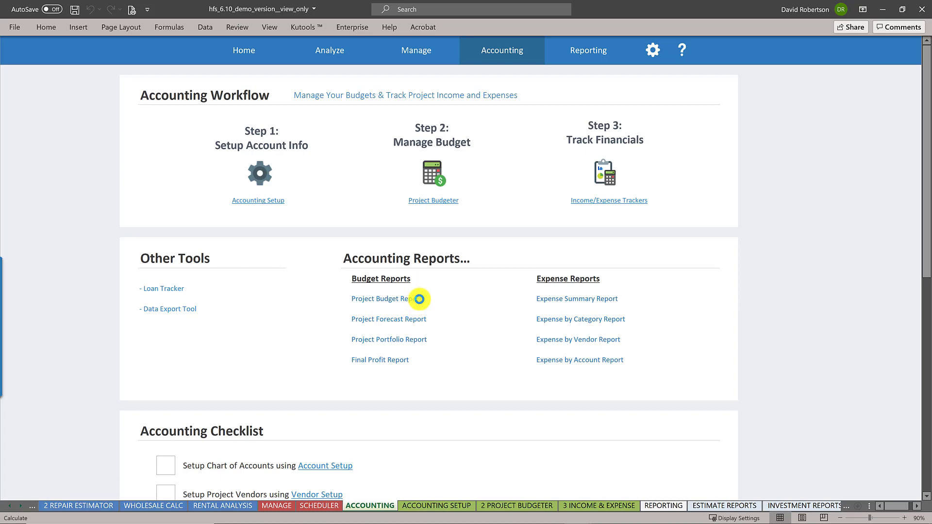
left_click(419, 299)
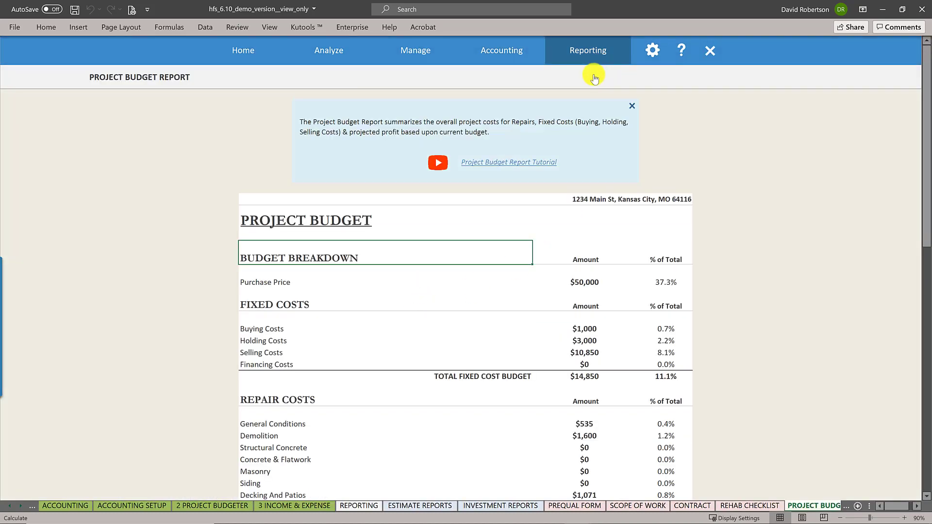
- Open the Expense by Category Report and review its scope expense summary and itemized expense detail
left_click(523, 57)
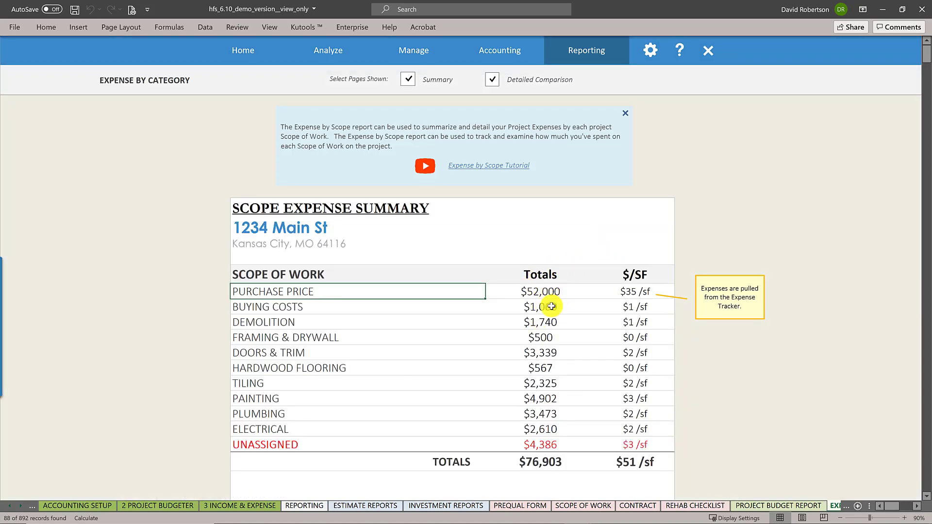
scroll(552, 320, "down", 3)
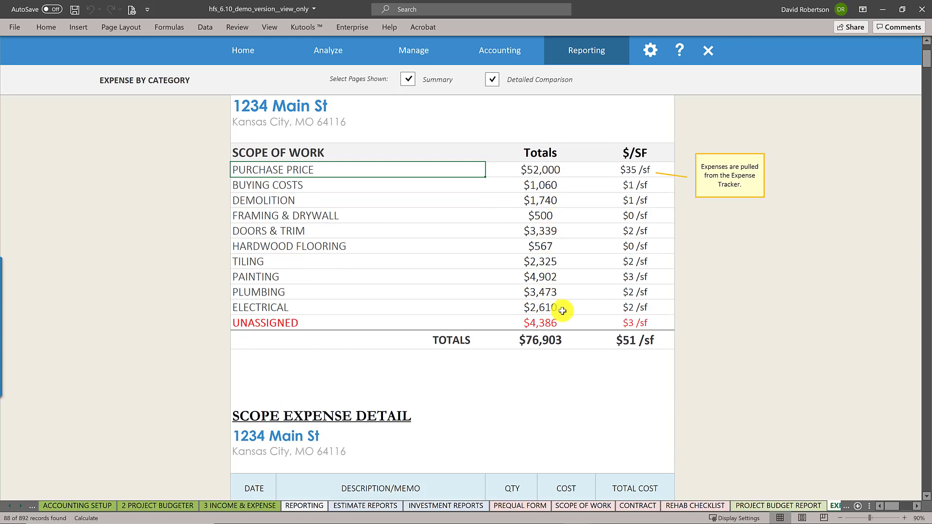
scroll(562, 311, "down", 3)
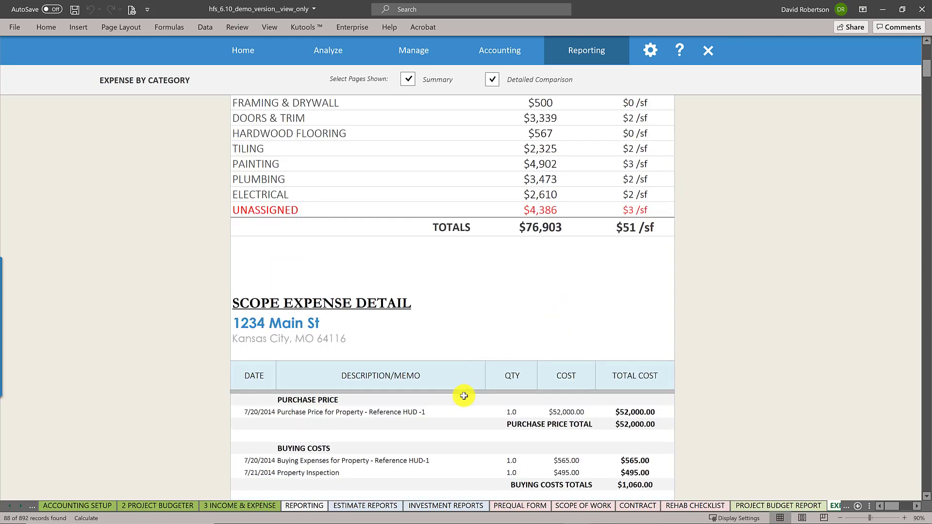
scroll(453, 463, "down", 3)
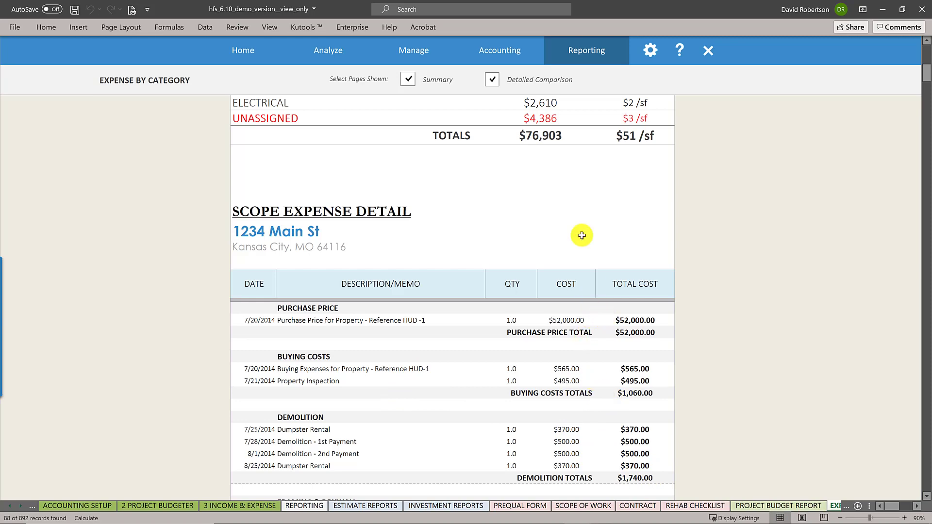
scroll(538, 57, "down", 5)
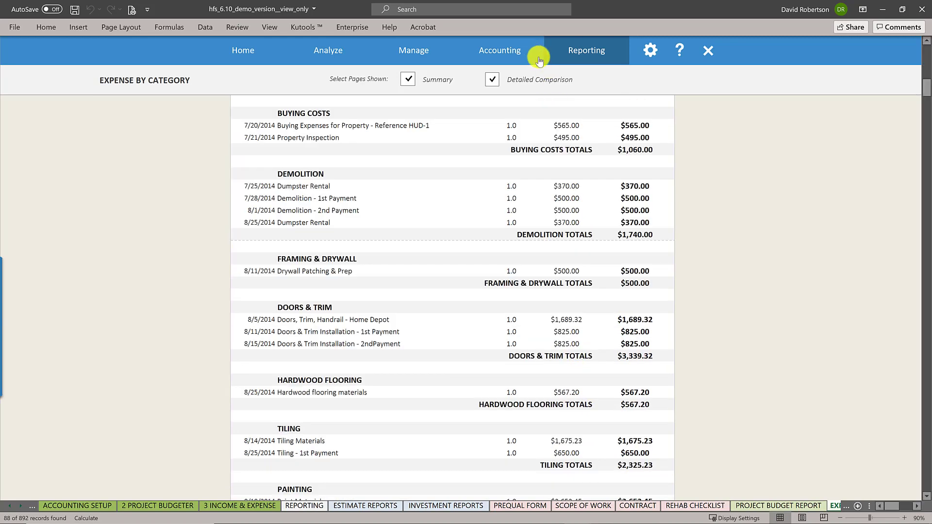
- Open the Expense by Vendor Report from the accounting reports and inspect the total for Lowes
left_click(533, 50)
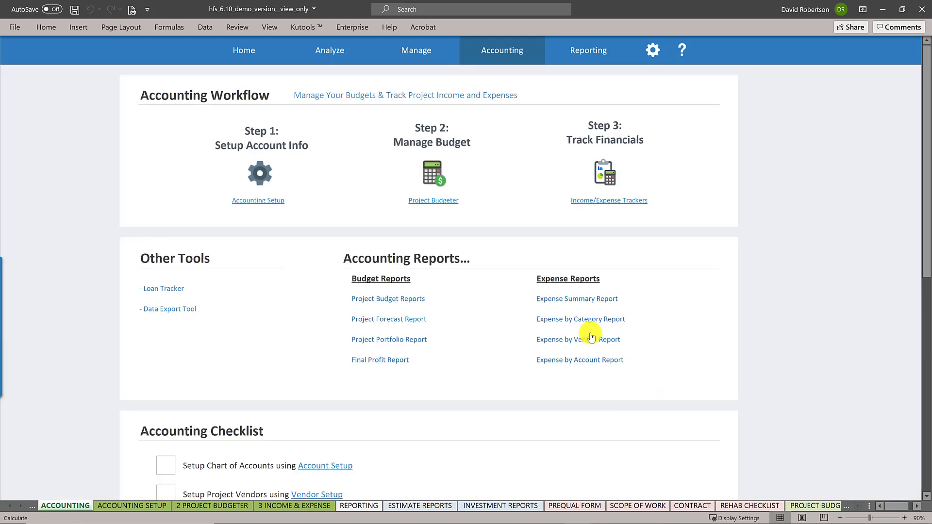
left_click(586, 340)
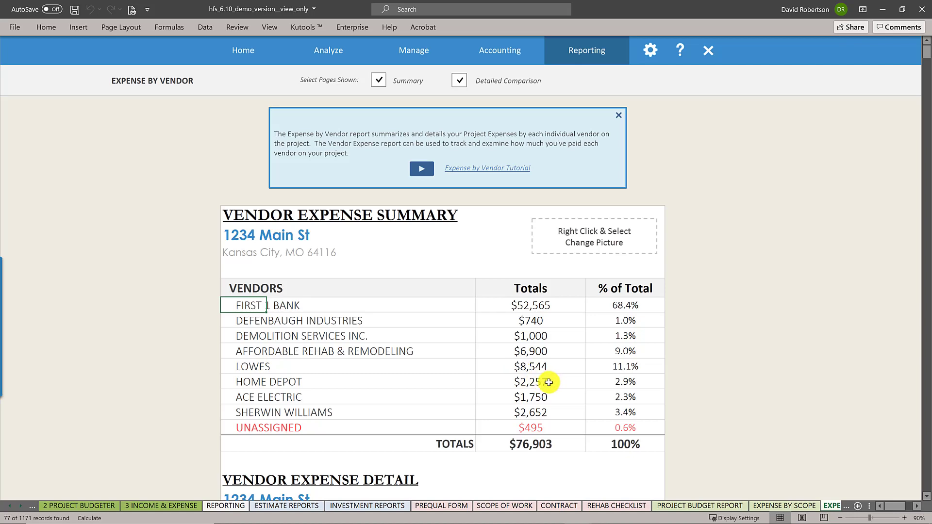
left_click(523, 369)
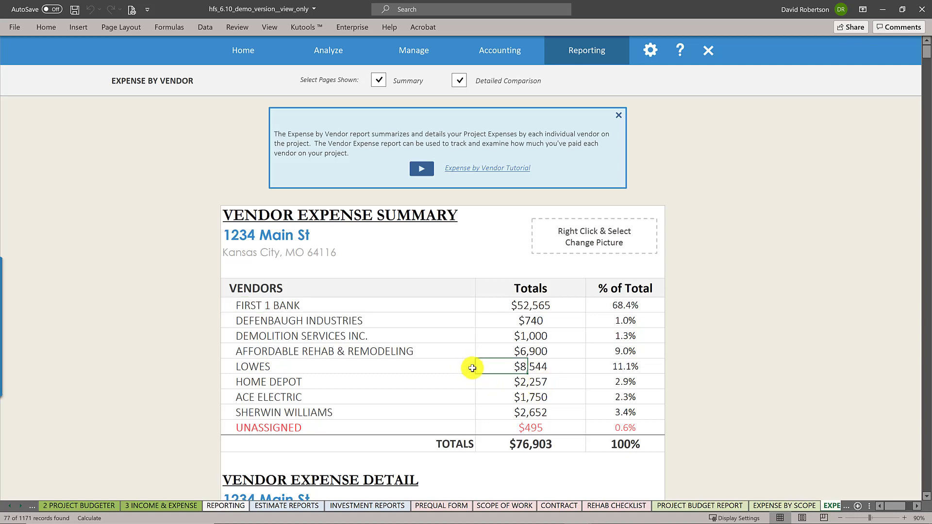
- Review the itemized payments in the vendor expense detail and return to the vendor expense summary
scroll(512, 322, "down", 2)
scroll(516, 324, "down", 4)
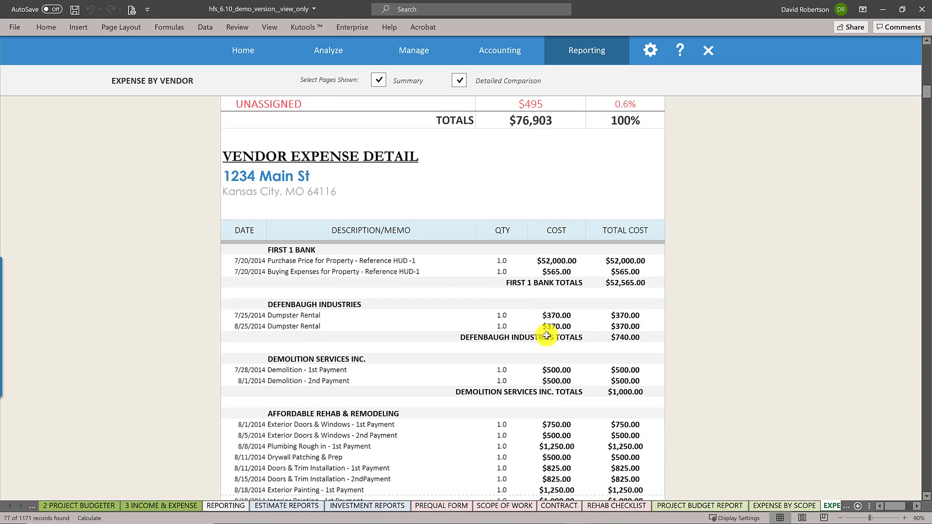
scroll(546, 336, "down", 4)
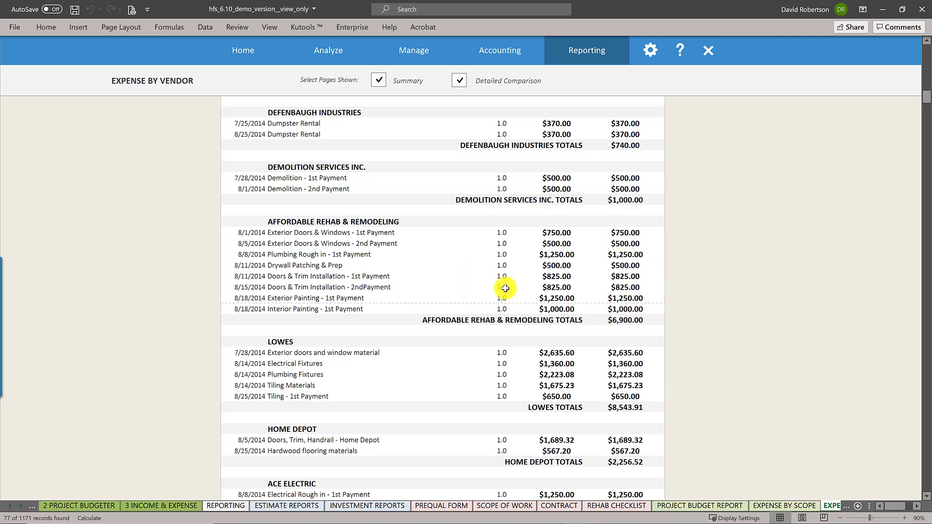
scroll(500, 279, "up", 8)
scroll(487, 245, "up", 9)
scroll(474, 96, "up", 1)
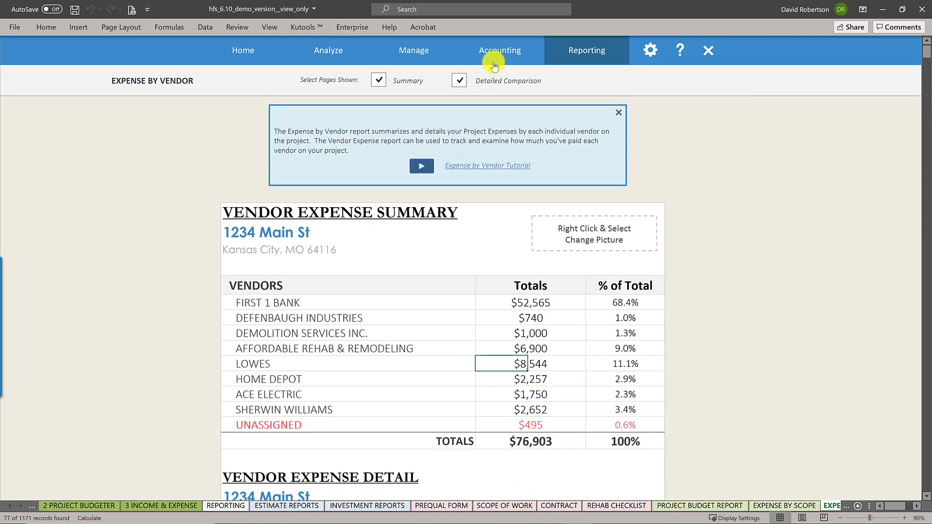
- Open the Final Profit Report from the accounting reports and review its cost breakdown through the financial results
left_click(503, 50)
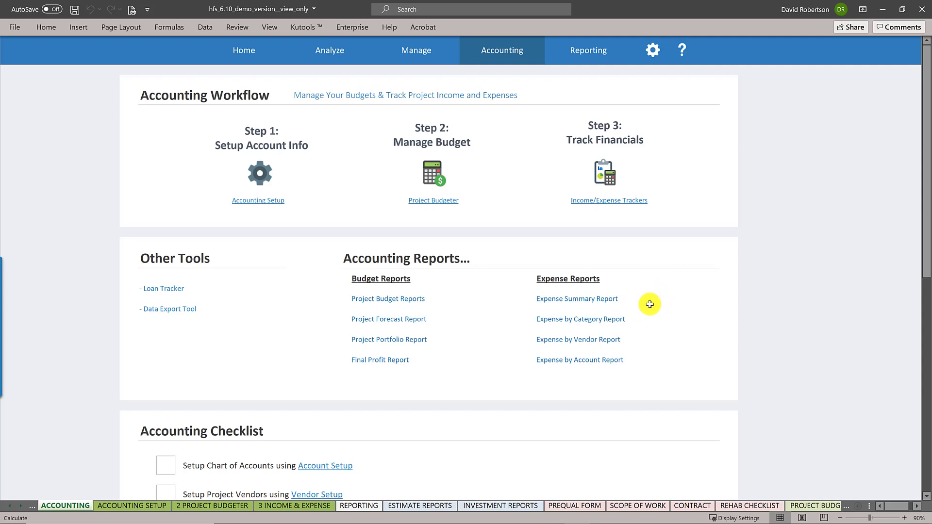
left_click(382, 363)
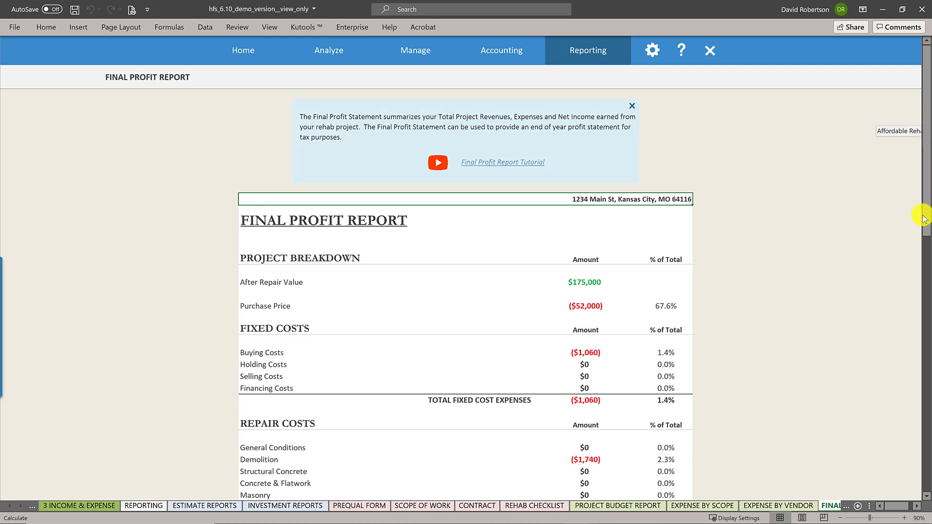
scroll(924, 218, "down", 5)
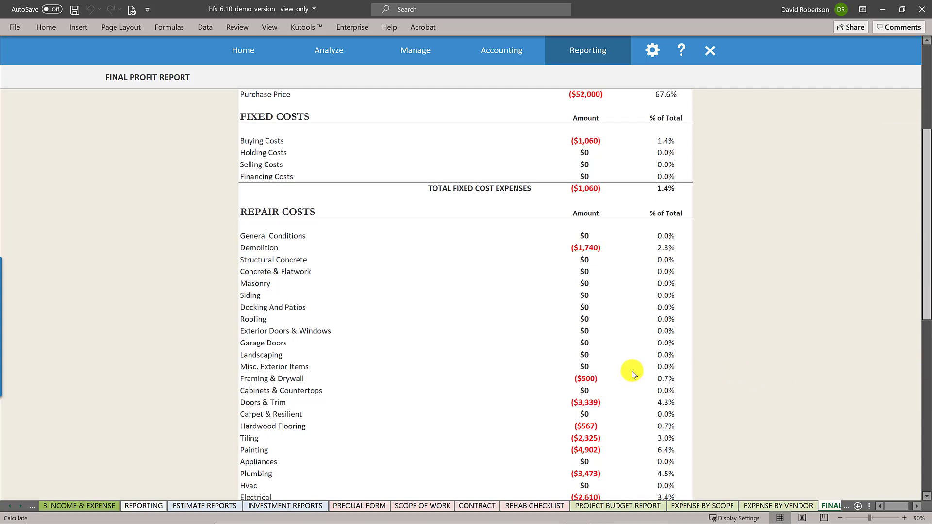
scroll(632, 372, "down", 12)
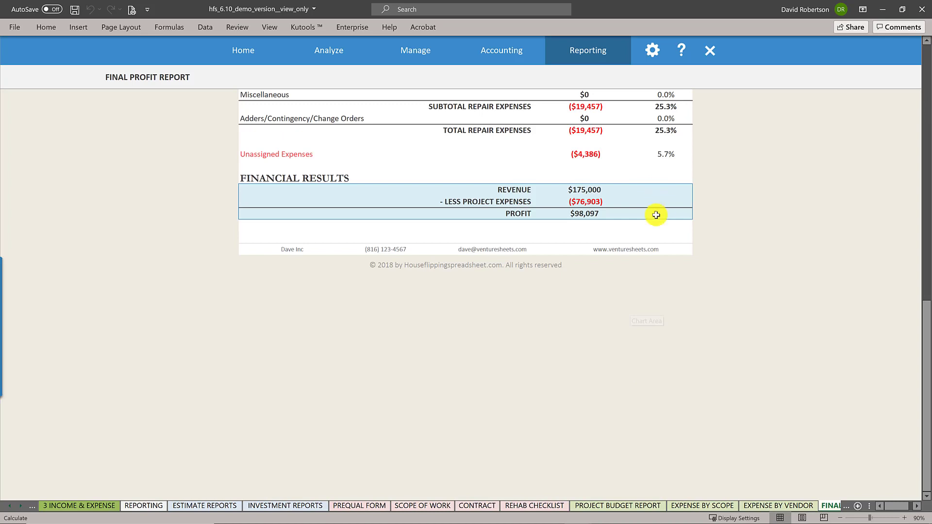
- Inspect the project expenses and profit in the financial results, and the After Repair Value in the project breakdown of the Final Profit Report
left_click(590, 206)
left_click(589, 213)
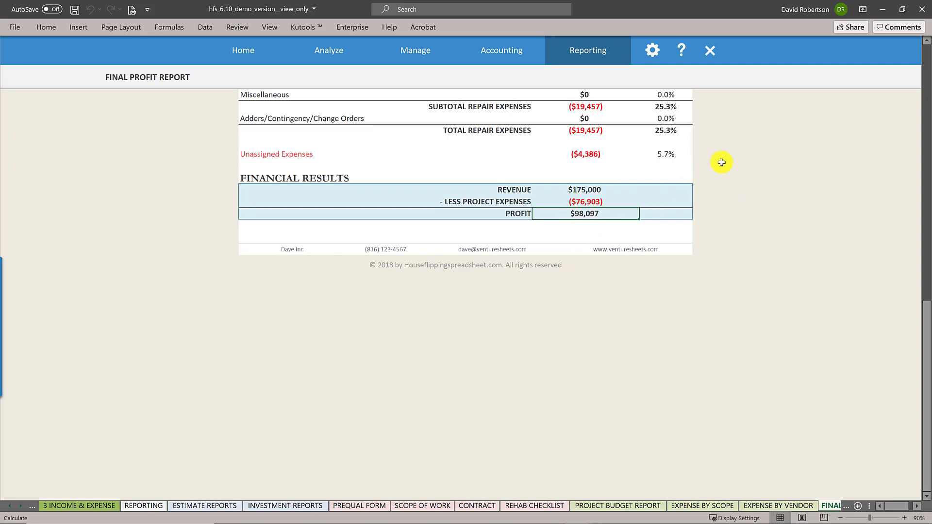
scroll(731, 179, "up", 15)
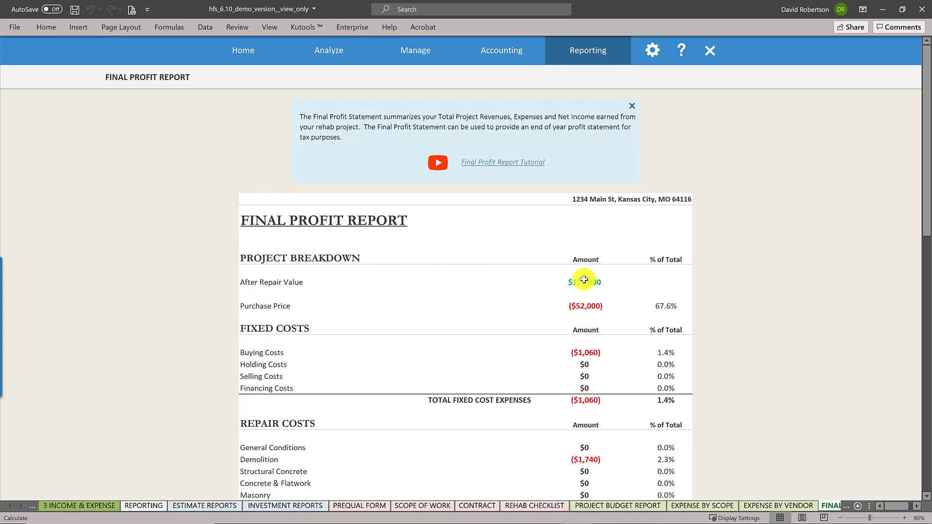
left_click(459, 276)
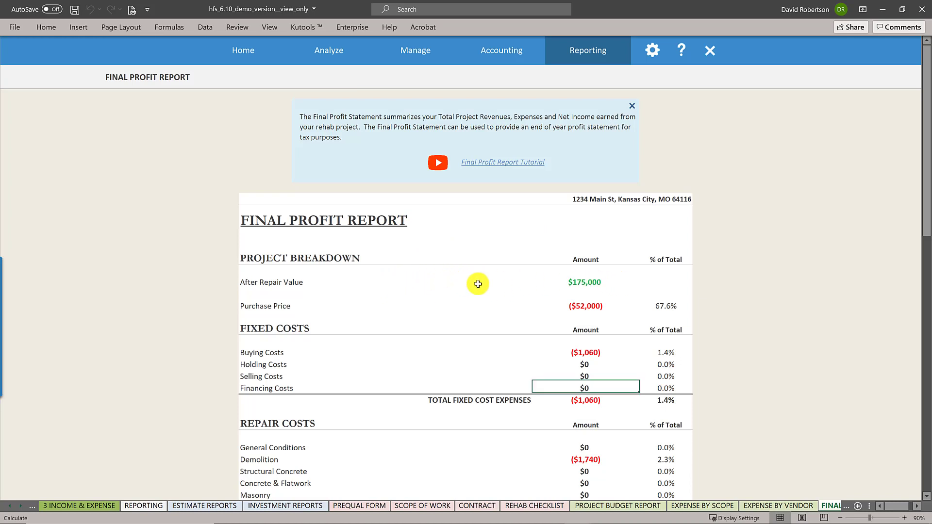
left_click(543, 281)
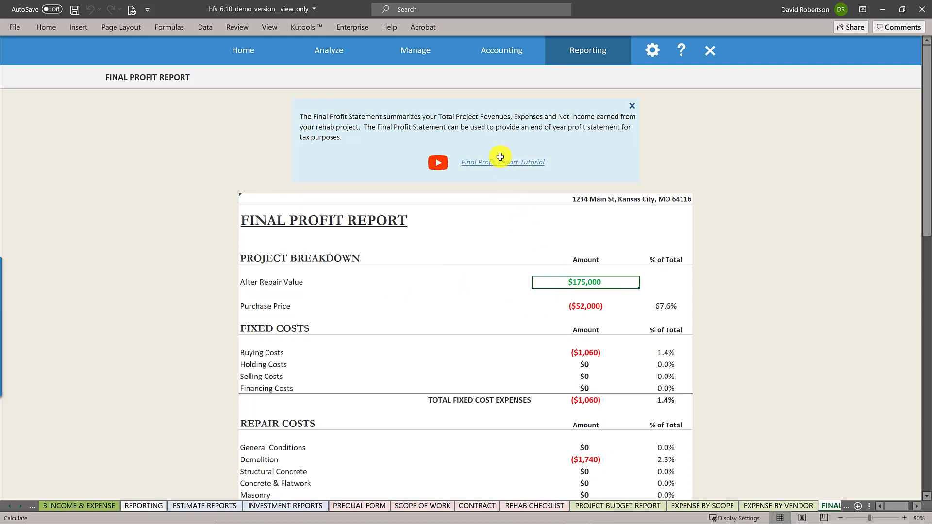
- Review the full list of deal analysis, project management and accounting reports on the Reporting page, and return to the Home page
left_click(580, 52)
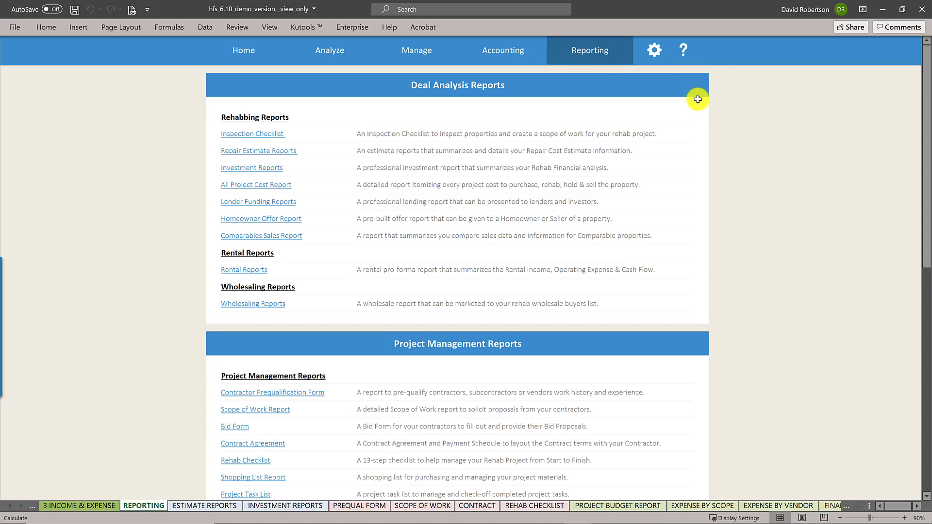
scroll(700, 103, "down", 7)
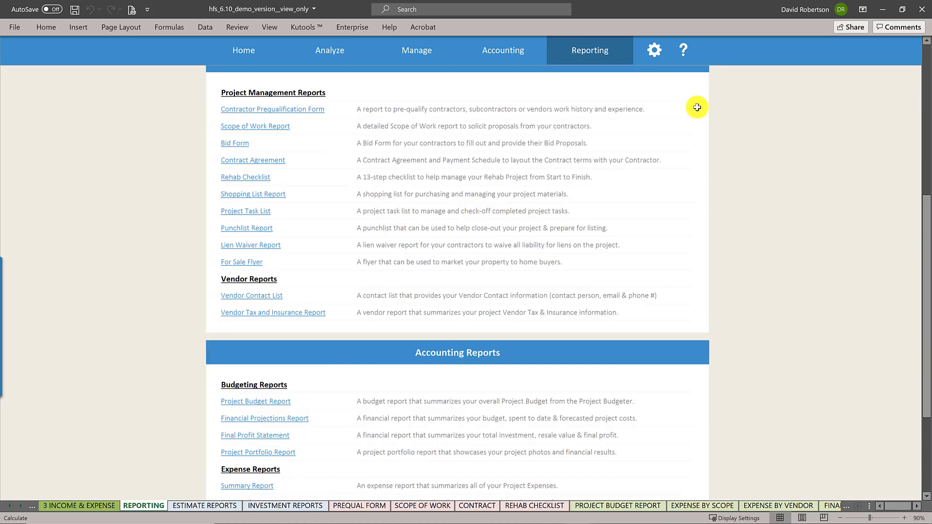
scroll(696, 107, "down", 4)
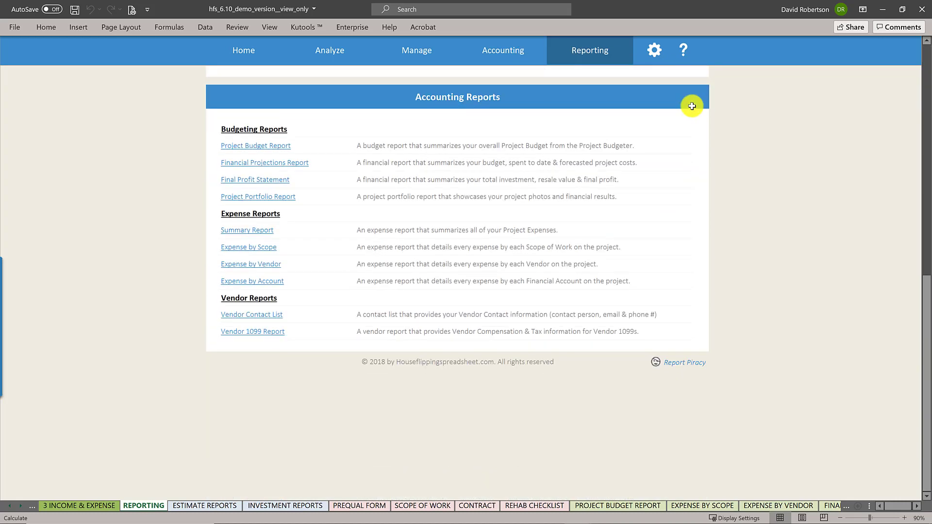
scroll(691, 107, "up", 8)
scroll(691, 107, "up", 3)
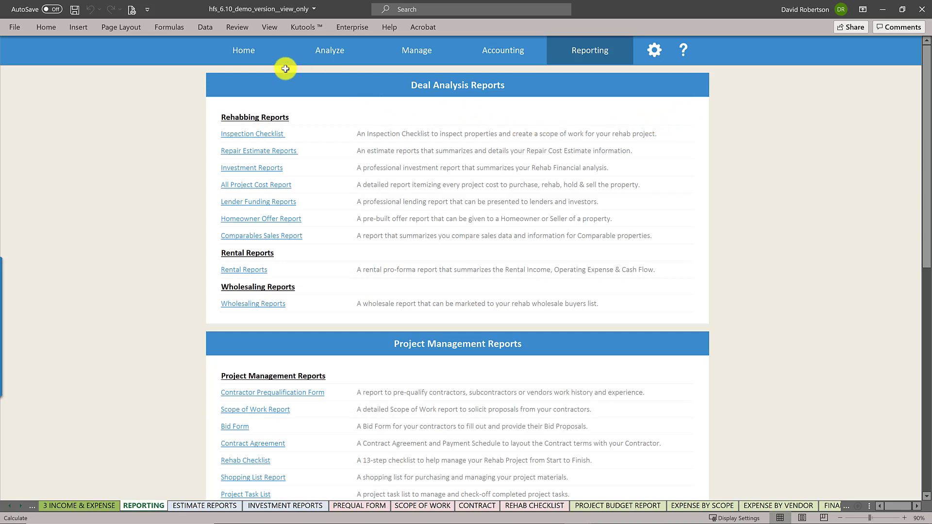
left_click(262, 56)
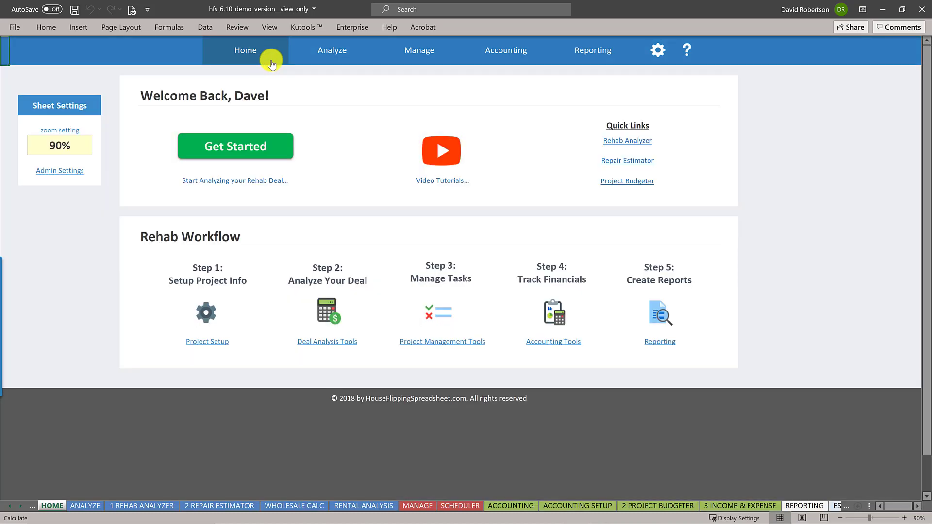